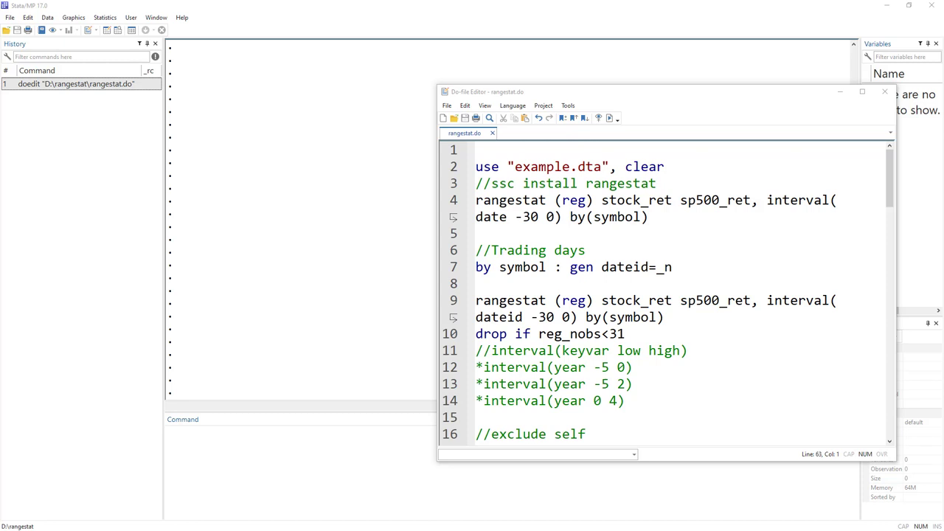
Step: Load example.dta by running only the do-file line use "example.dta", clear
double_click(505, 201)
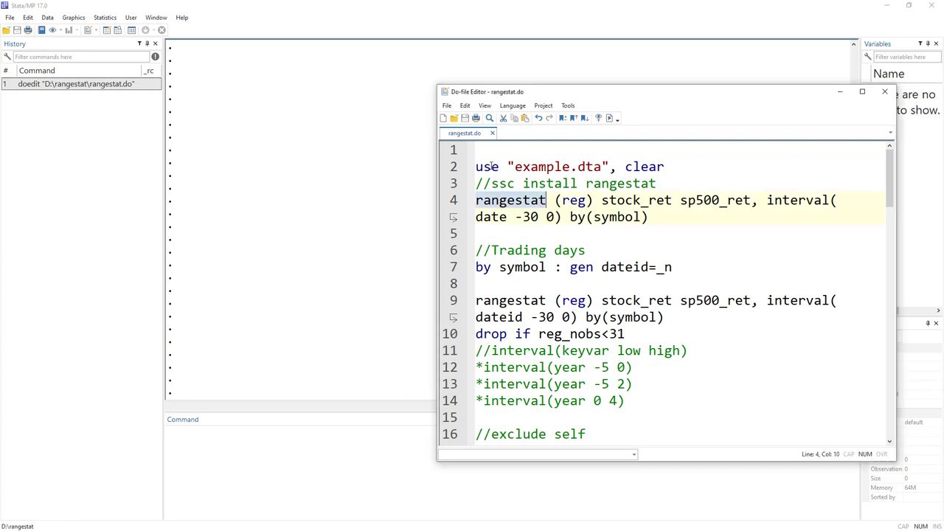
left_click_drag(494, 183, 656, 184)
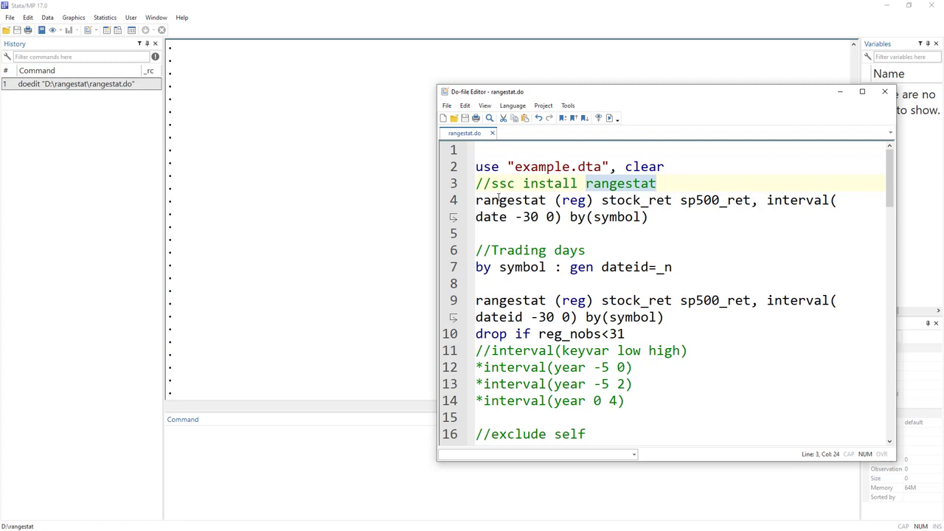
double_click(532, 200)
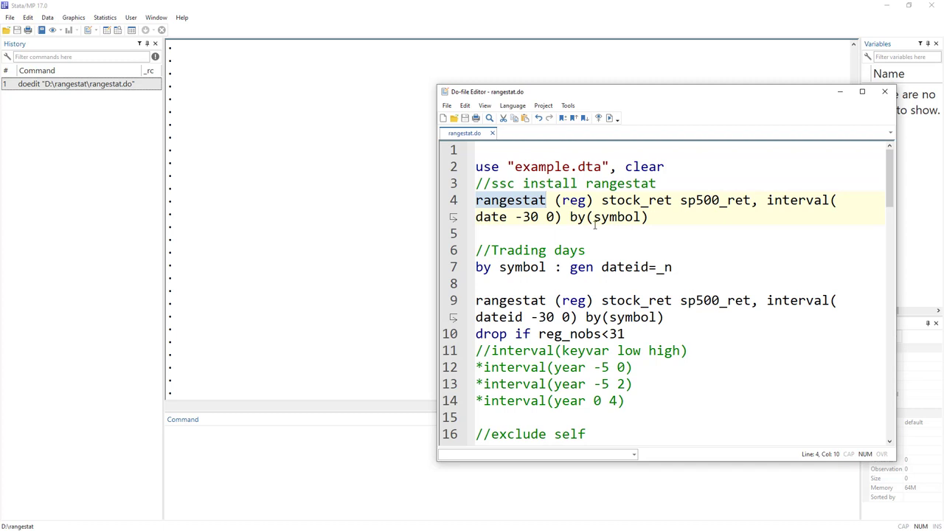
left_click(473, 167)
left_click(604, 118)
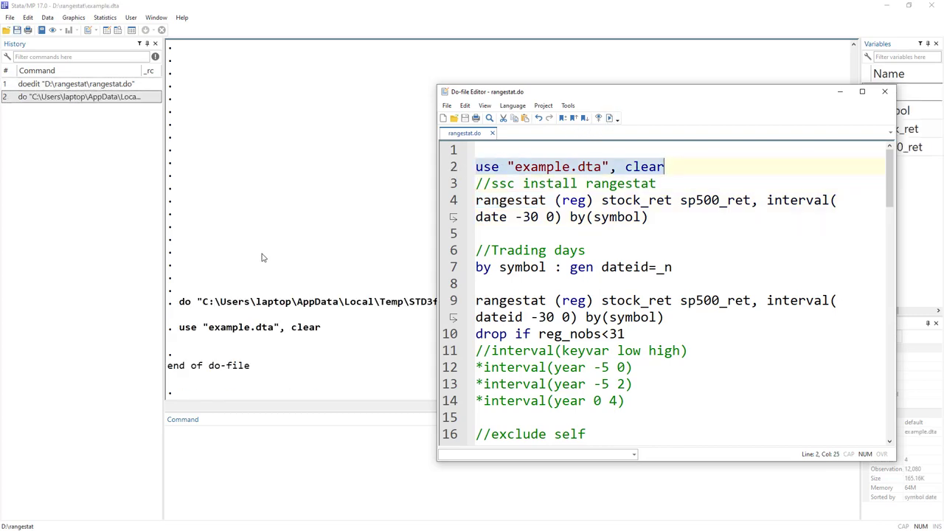
Step: Open the loaded dataset in the Data Editor and examine its return variables and symbol column
left_click(115, 45)
left_click(107, 29)
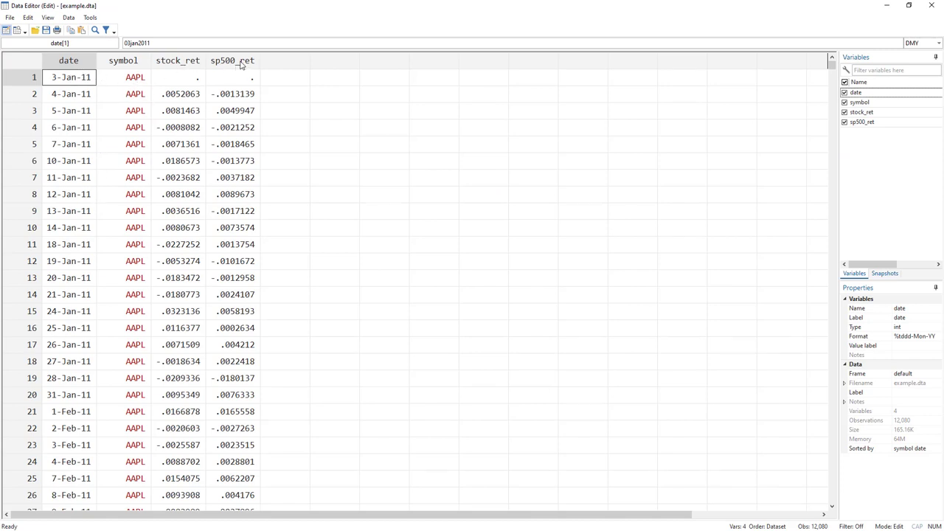
left_click_drag(138, 83, 135, 130)
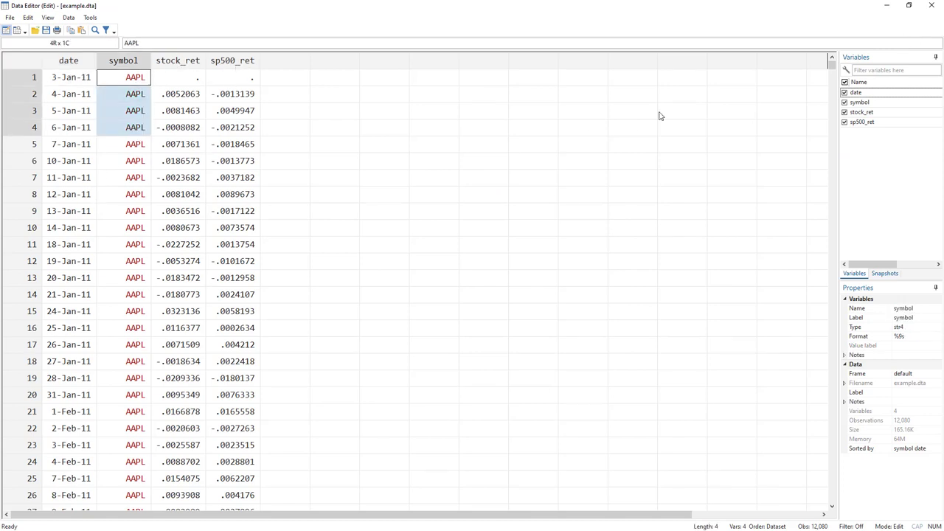
mouse_move(834, 66)
left_mouse_down()
mouse_move(809, 192)
mouse_move(814, 477)
mouse_move(832, 62)
left_mouse_up()
Step: Return to the do-file and examine the (reg) statistic and the stock_ret and sp500_ret variables in the first rangestat command
key("alt+Tab")
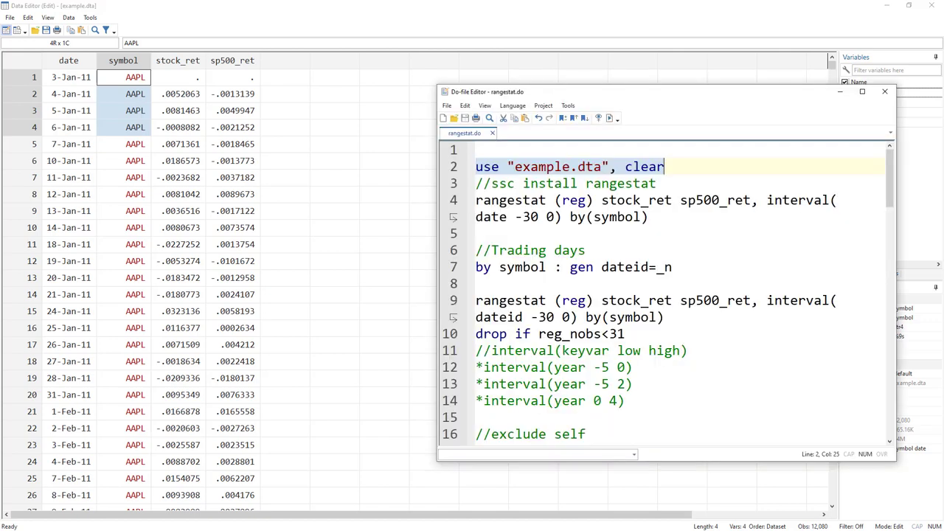
double_click(494, 201)
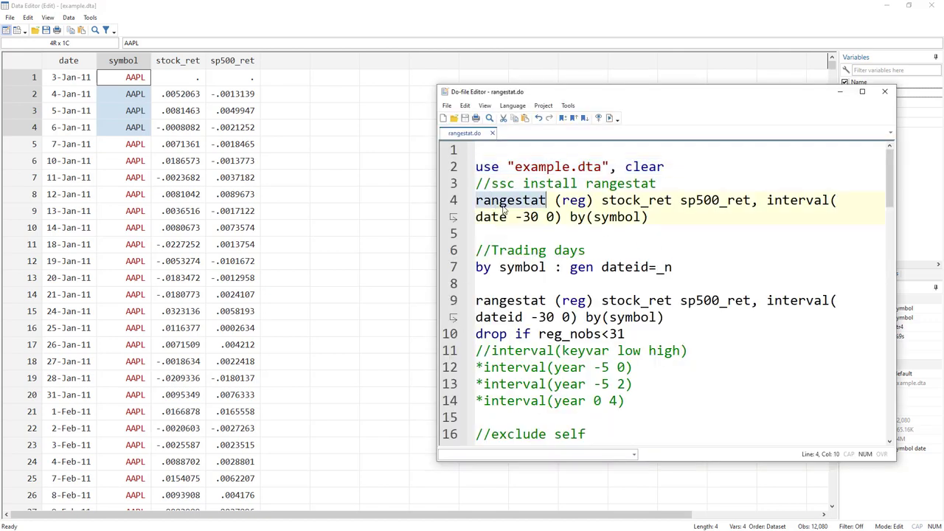
left_click_drag(556, 201, 592, 200)
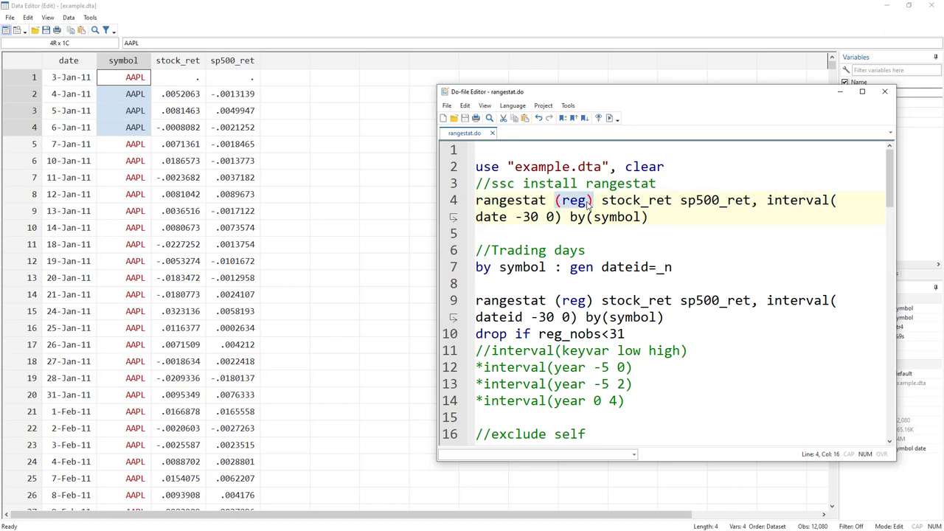
double_click(576, 204)
scroll(572, 298, "down", 5)
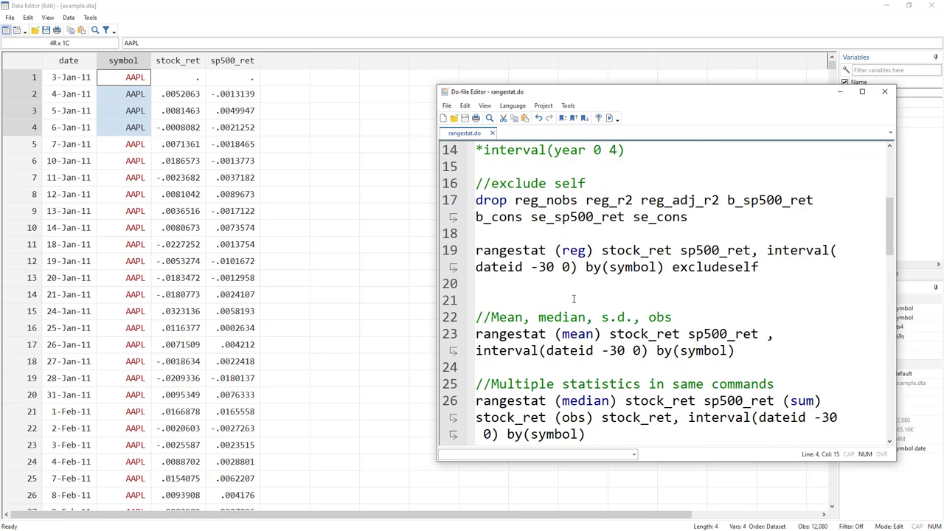
scroll(573, 317, "up", 5)
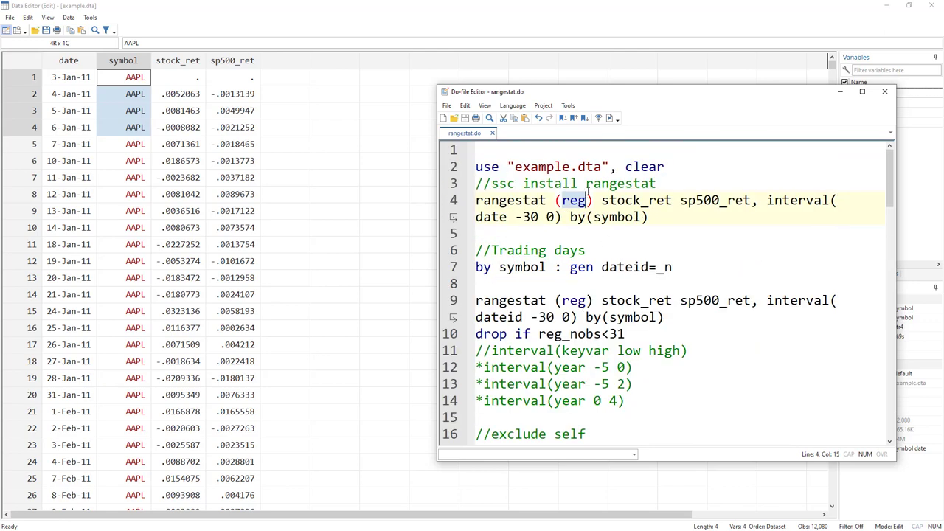
left_click_drag(602, 200, 753, 200)
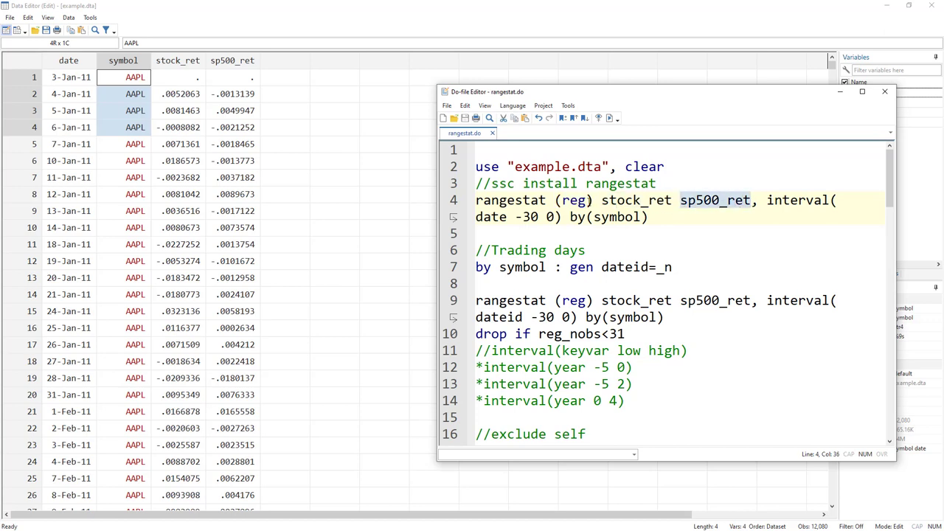
double_click(574, 200)
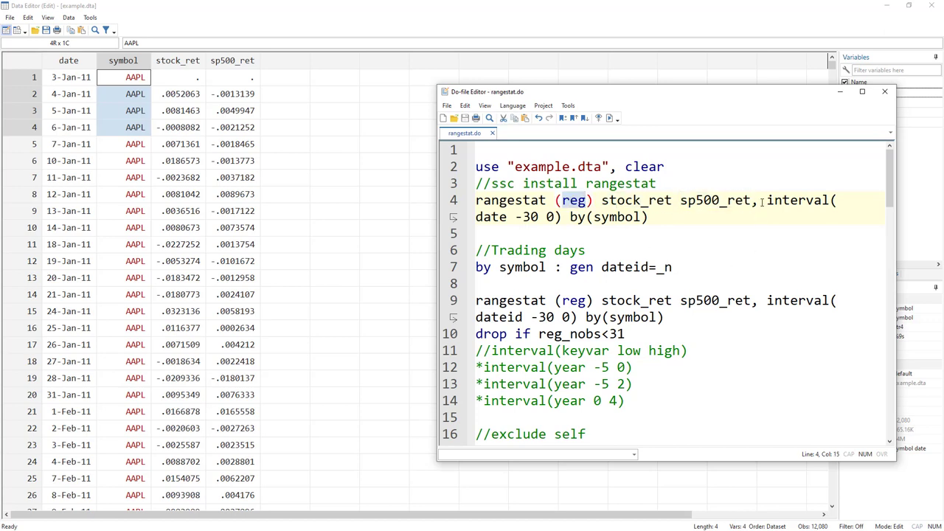
Step: Examine the interval(date -30 0) option of the first rangestat command, including its lower and upper bounds
left_click_drag(766, 200, 567, 217)
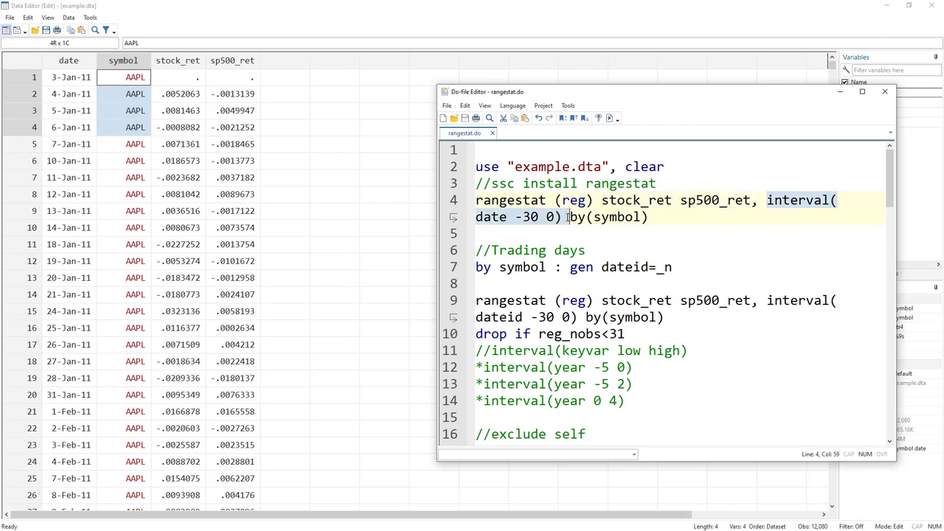
double_click(788, 202)
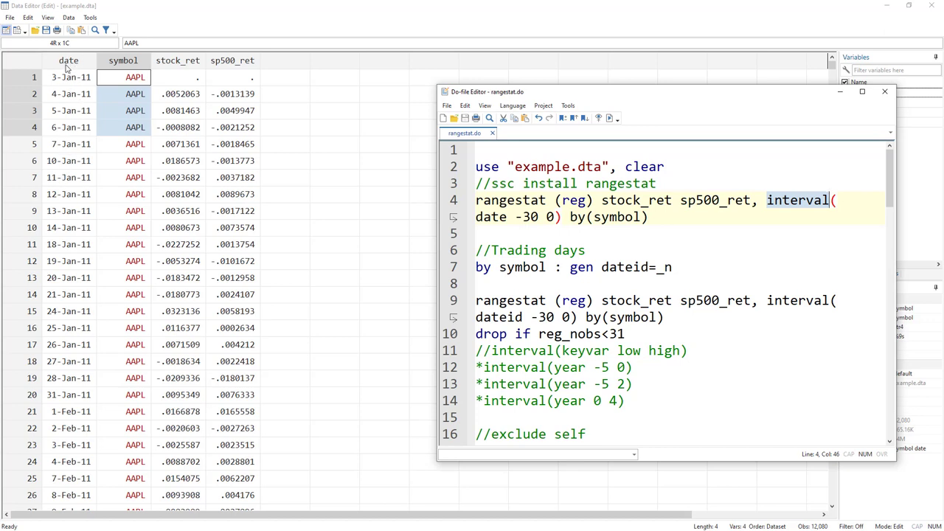
left_click_drag(514, 217, 540, 216)
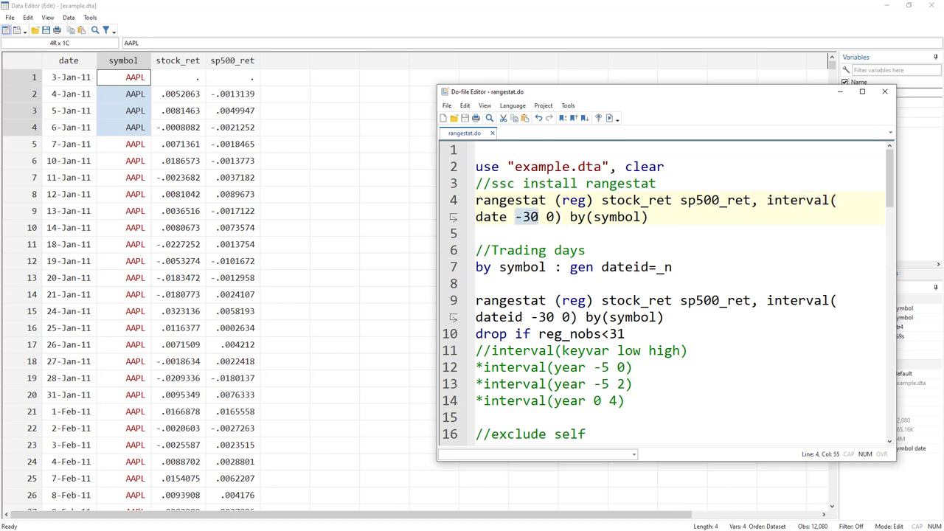
left_click(550, 217)
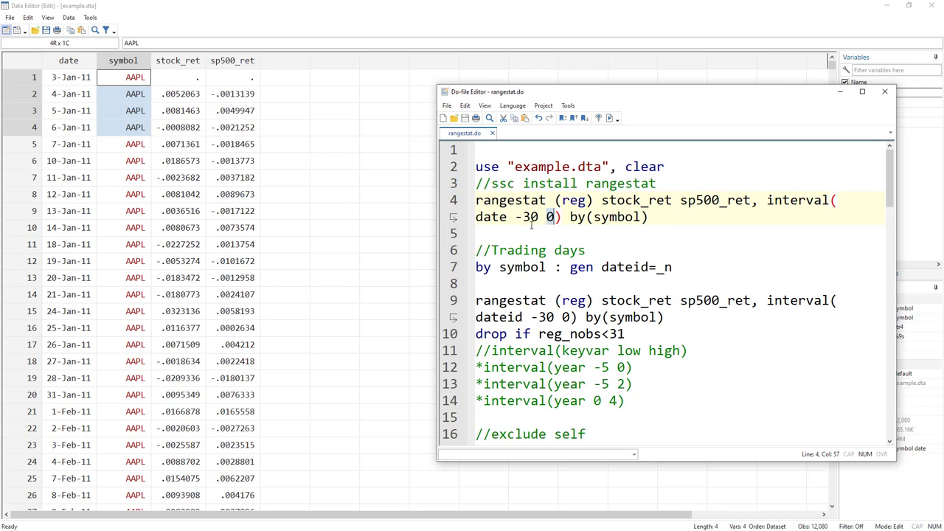
left_click_drag(516, 217, 541, 216)
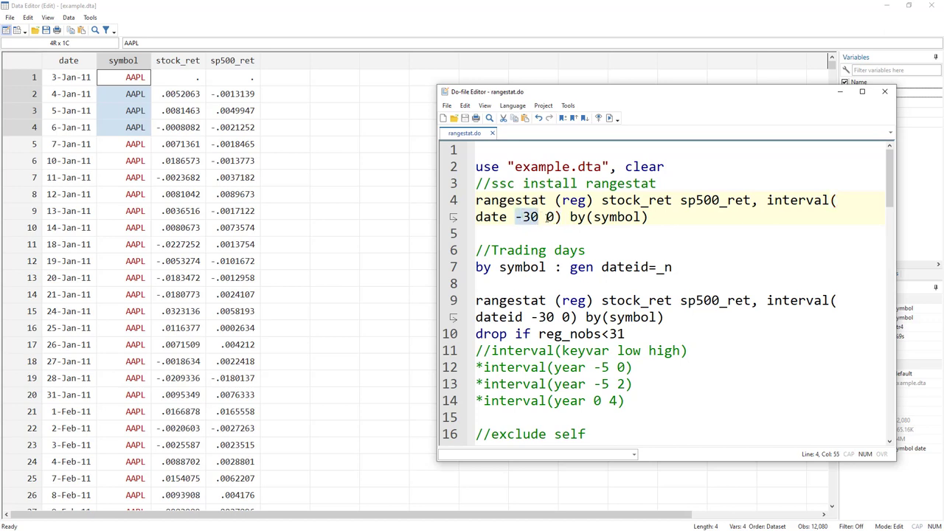
left_click(549, 217)
left_click(554, 217)
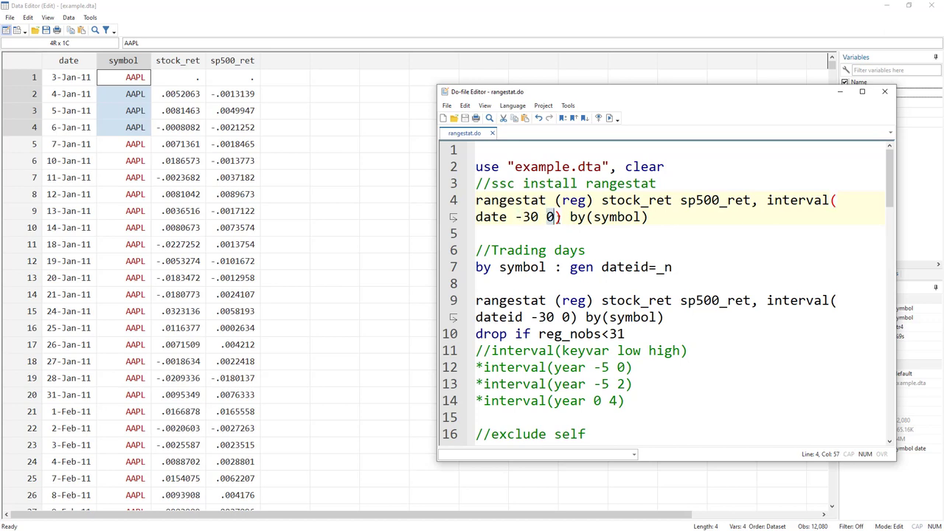
Step: Run the rangestat (reg) command of stock_ret on sp500_ret with interval(date -30 0) by(symbol), and uncover the new columns in the Data Editor
left_click_drag(570, 217, 475, 200)
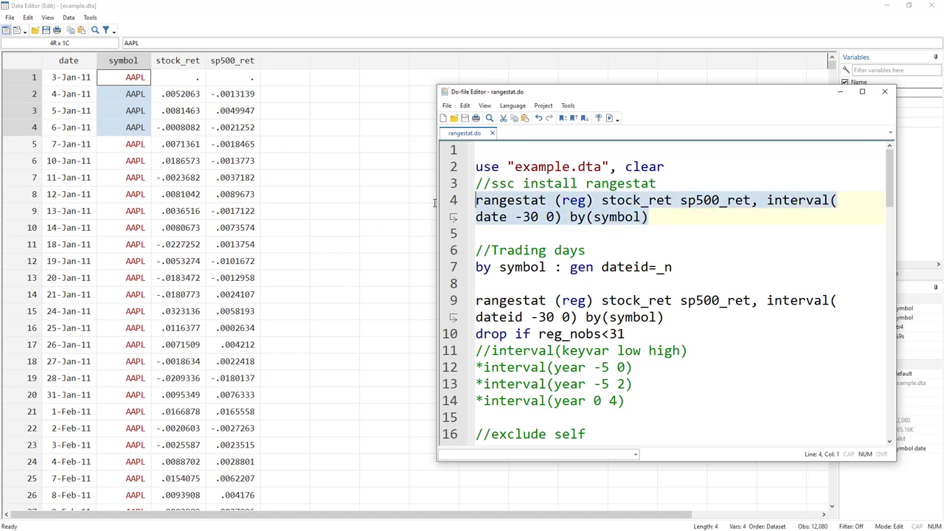
left_click(609, 118)
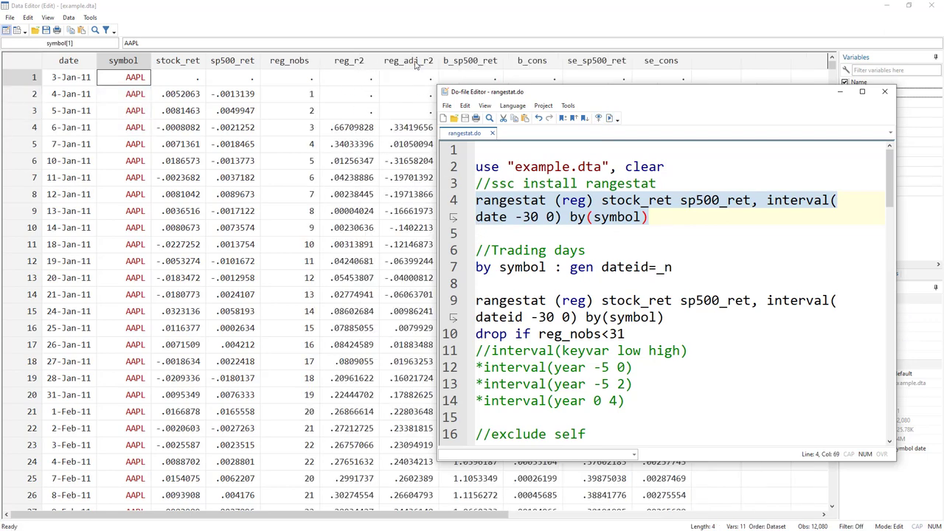
left_click_drag(479, 94, 498, 187)
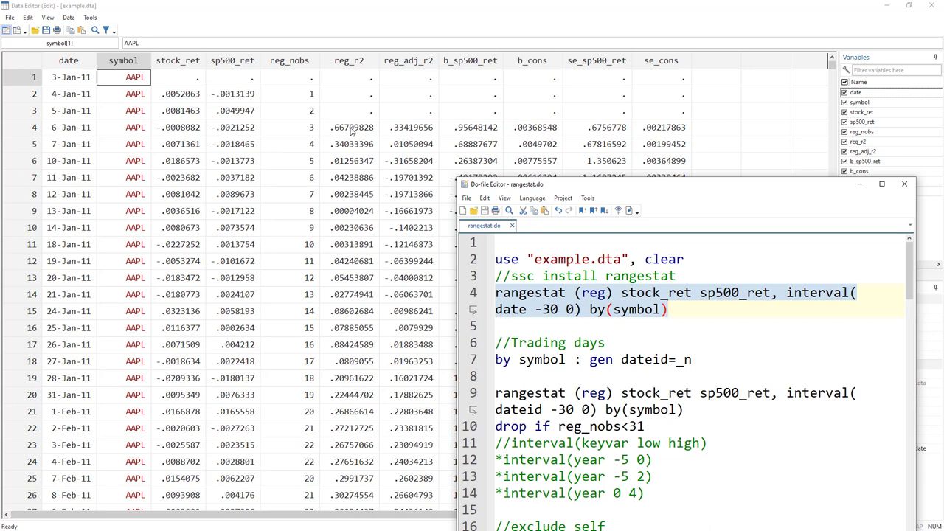
Step: Compare the regression results in rows 4 to 6 with the stock_ret and sp500_ret observations that feed each one
left_click_drag(346, 130, 656, 129)
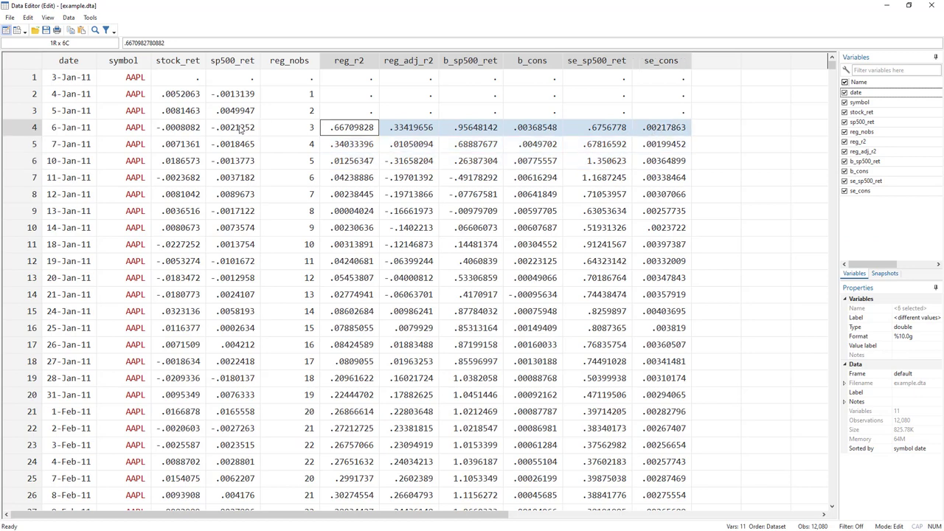
left_click_drag(240, 128, 185, 103)
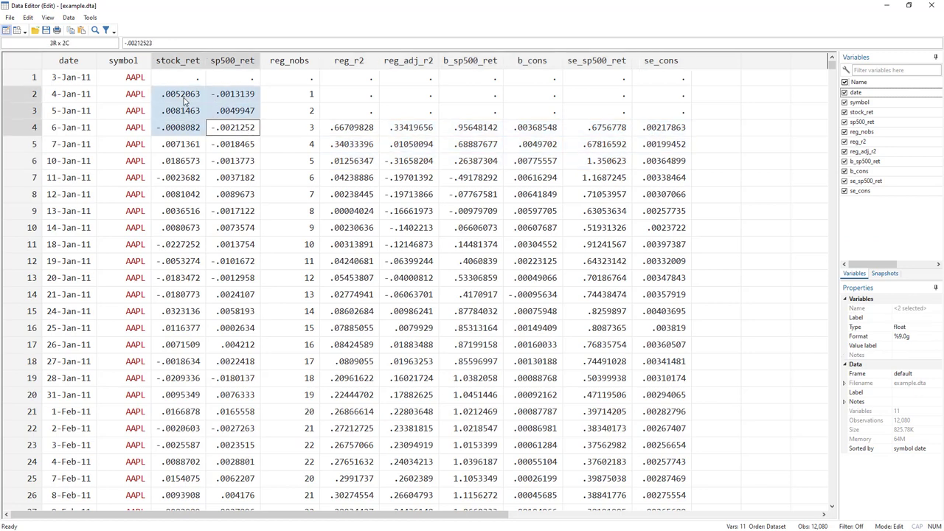
left_click(345, 146)
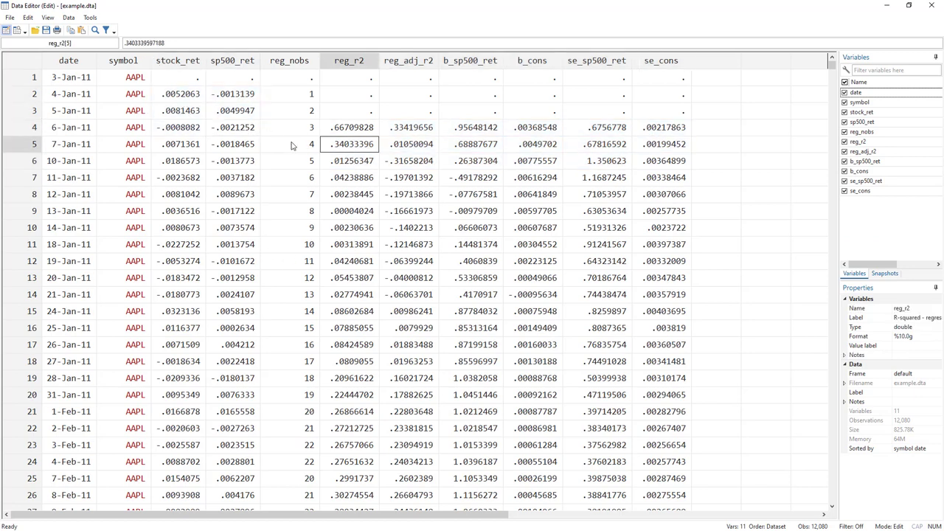
left_click_drag(243, 144, 190, 96)
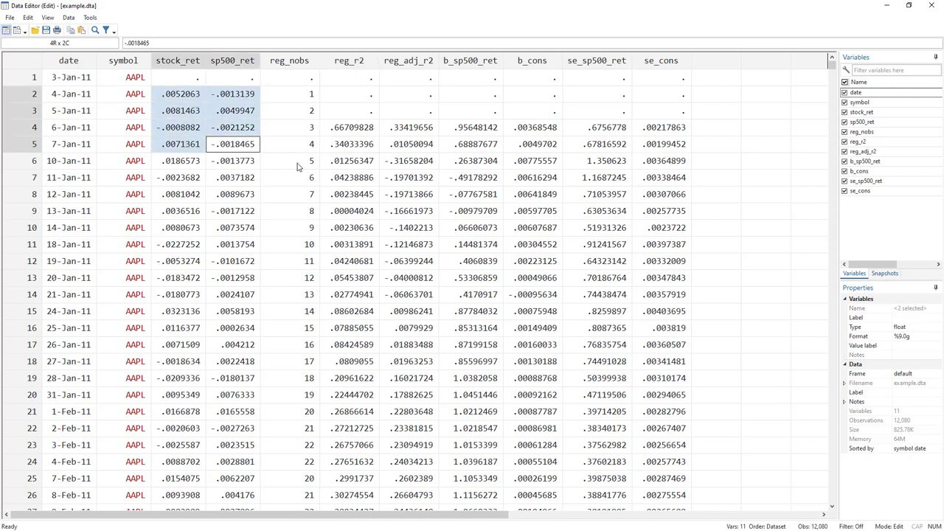
left_click(338, 164)
left_click_drag(254, 162, 193, 101)
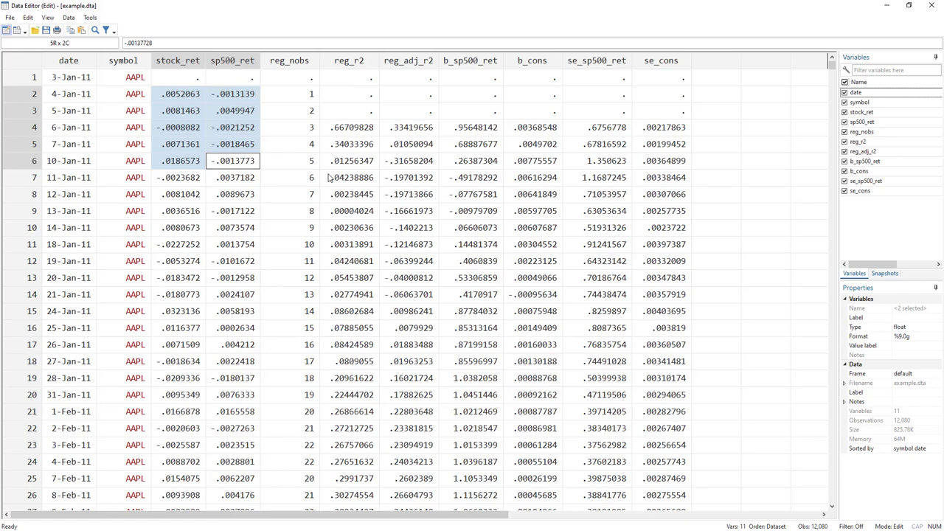
Step: Check the -30 0 window bounds in the do-file's first rangestat command against the regression results in rows 4 to 22 of the Data Editor
key("alt+Tab")
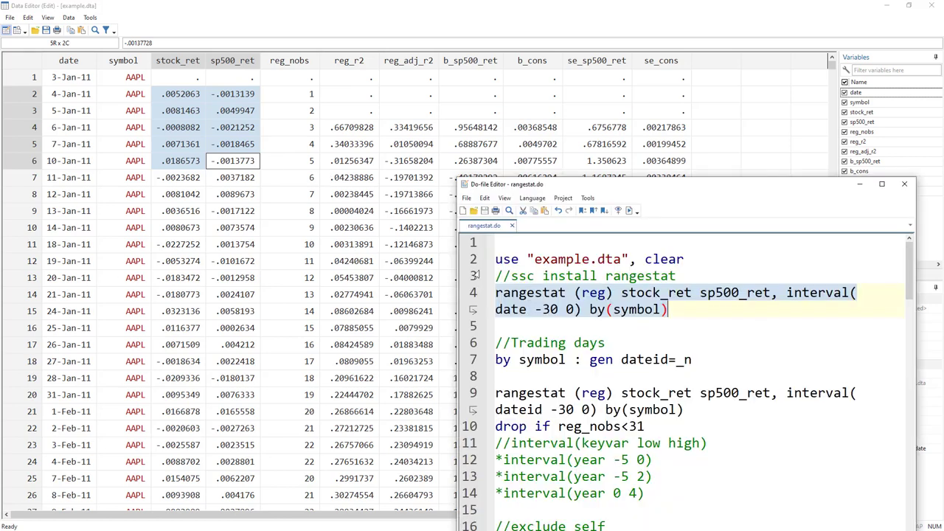
left_click(536, 309)
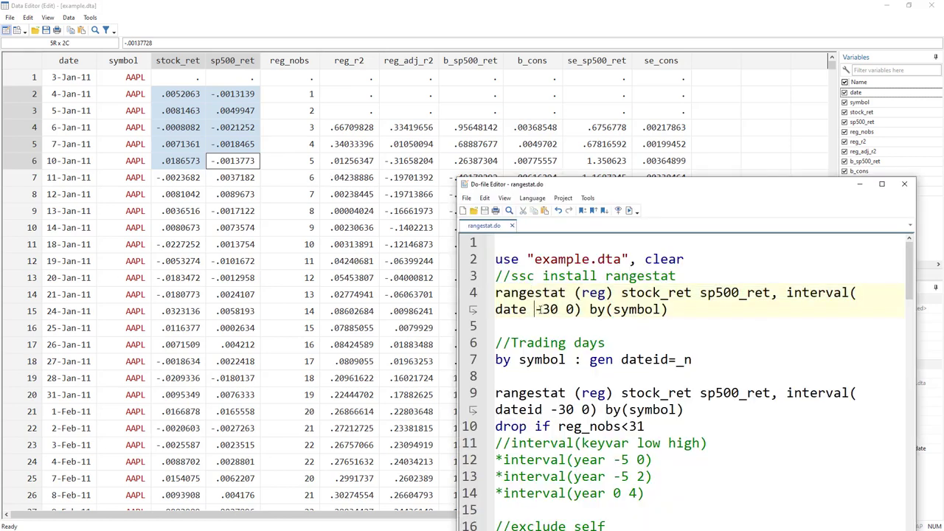
left_click_drag(536, 309, 574, 316)
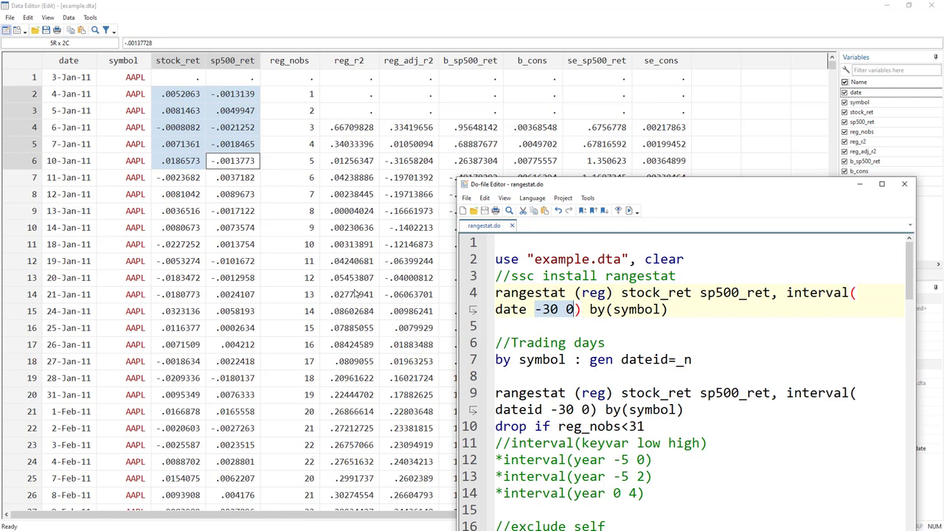
left_click(353, 180)
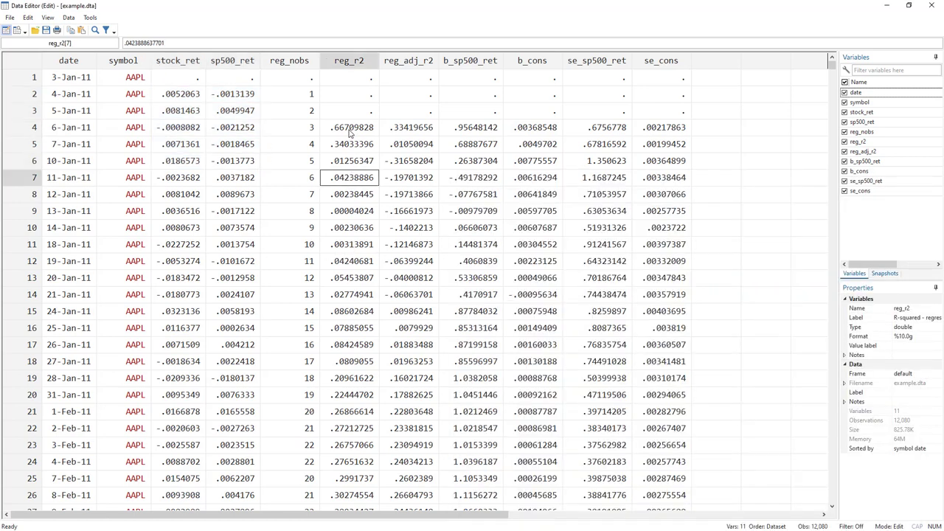
left_click_drag(353, 130, 669, 424)
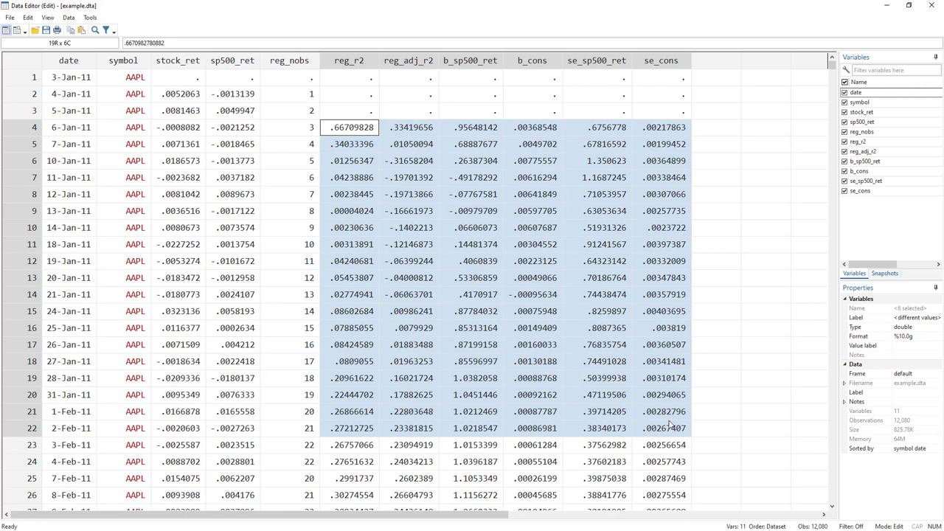
Step: Examine how the reg_nobs observation counts develop across the AAPL rows from January to April 2011
left_click_drag(311, 177, 310, 230)
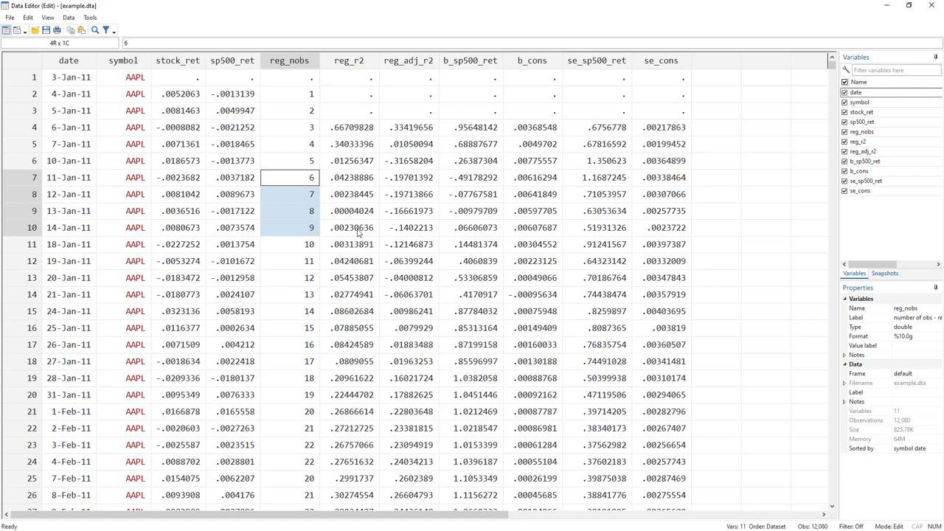
scroll(346, 400, "down", 1)
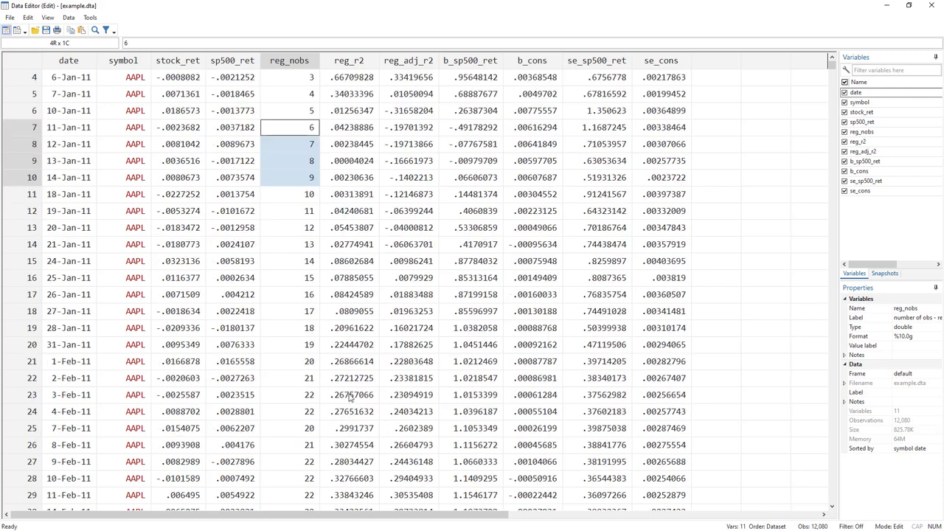
scroll(351, 398, "down", 1)
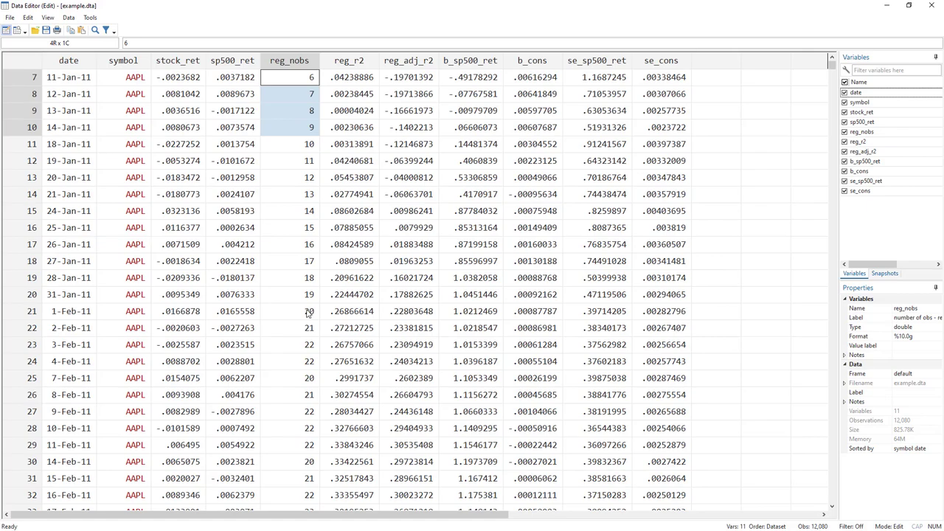
left_click_drag(308, 314, 302, 424)
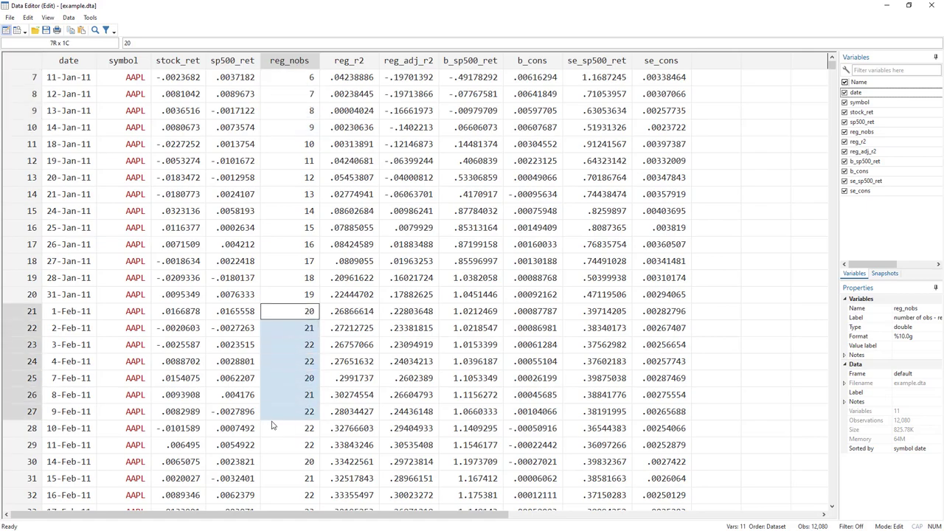
scroll(295, 376, "down", 12)
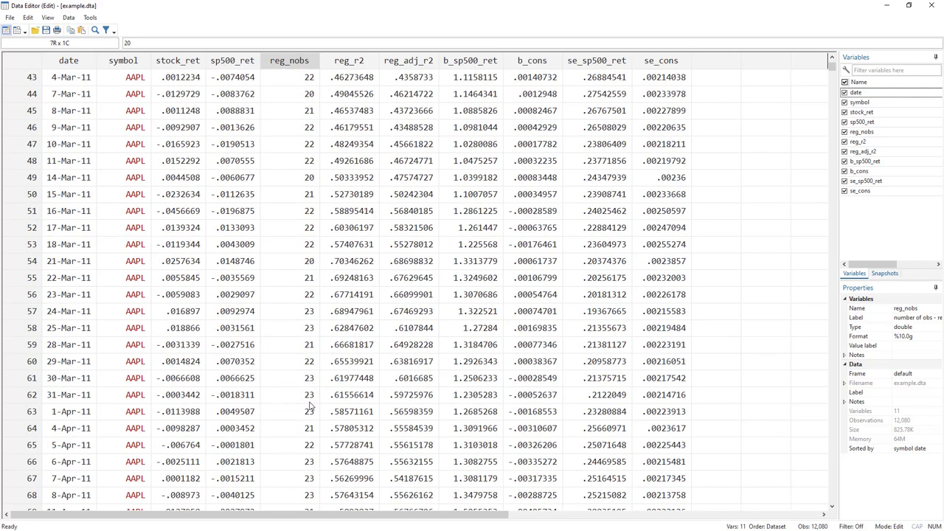
scroll(310, 406, "up", 12)
scroll(308, 420, "down", 11)
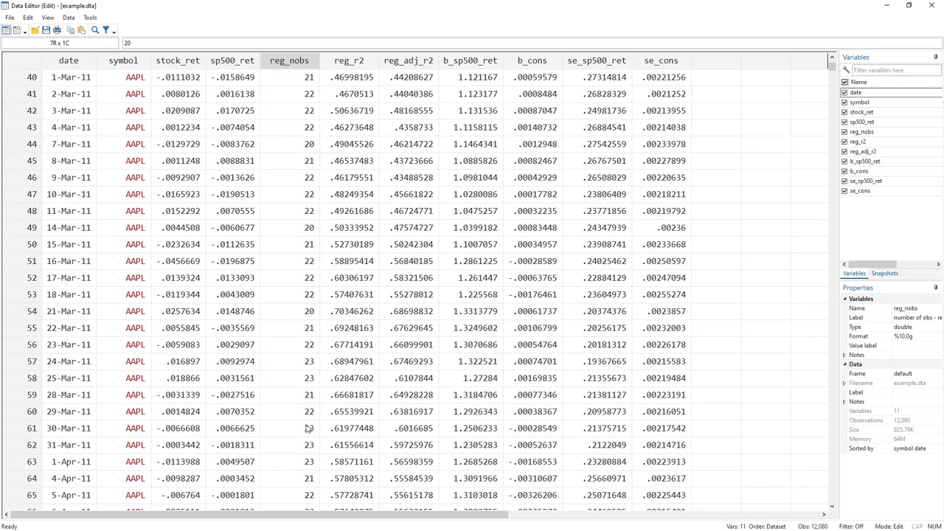
scroll(310, 430, "up", 6)
scroll(310, 433, "up", 2)
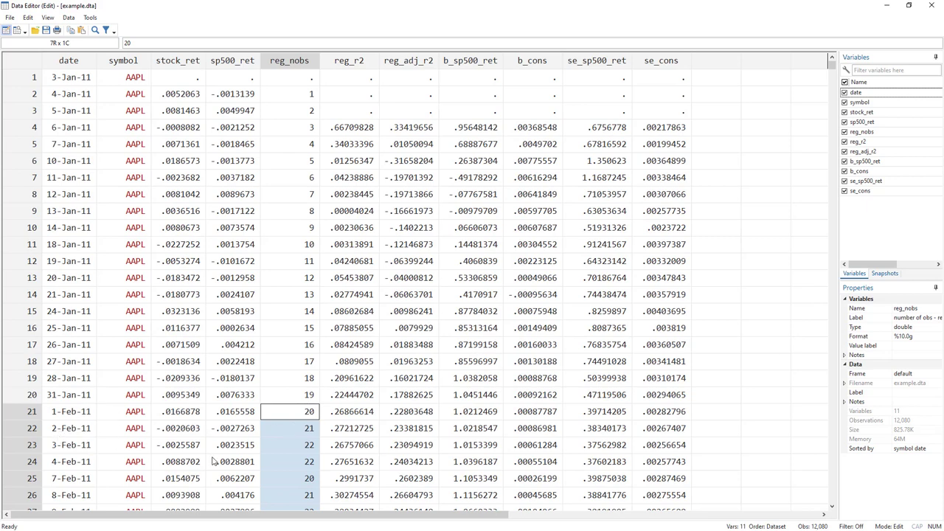
Step: Examine the regression results for 3-Feb-11, the dates back to 3-Jan-11 that its window covers, and the neighbouring reg_nobs values
left_click(66, 448)
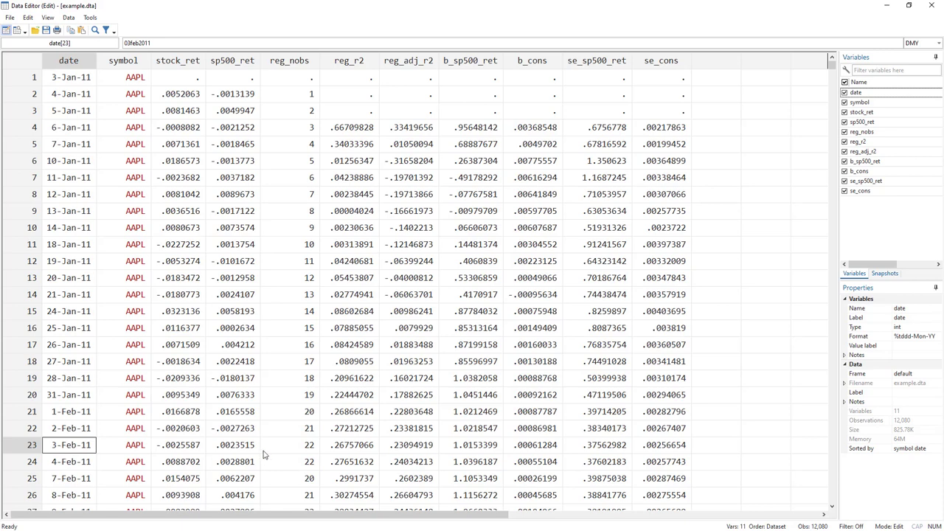
left_click_drag(350, 447, 664, 448)
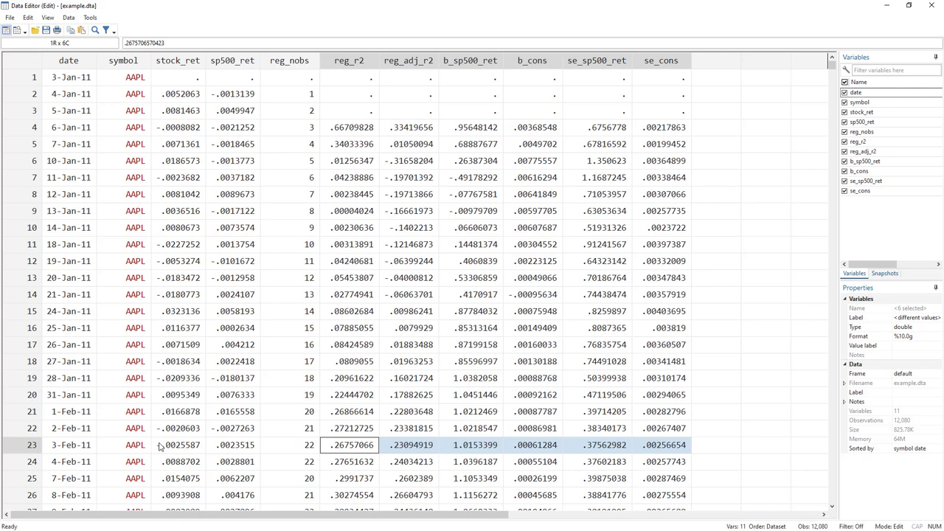
left_click(77, 448)
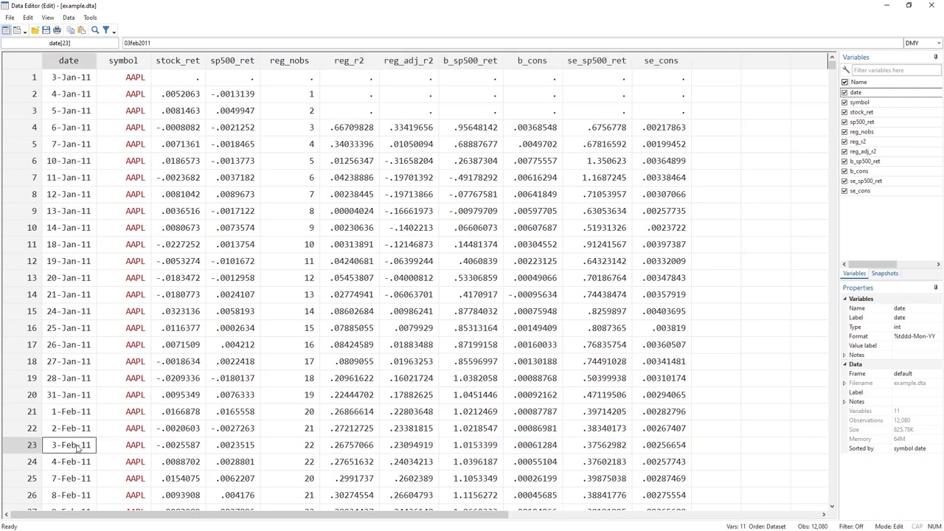
left_click_drag(77, 447, 70, 83)
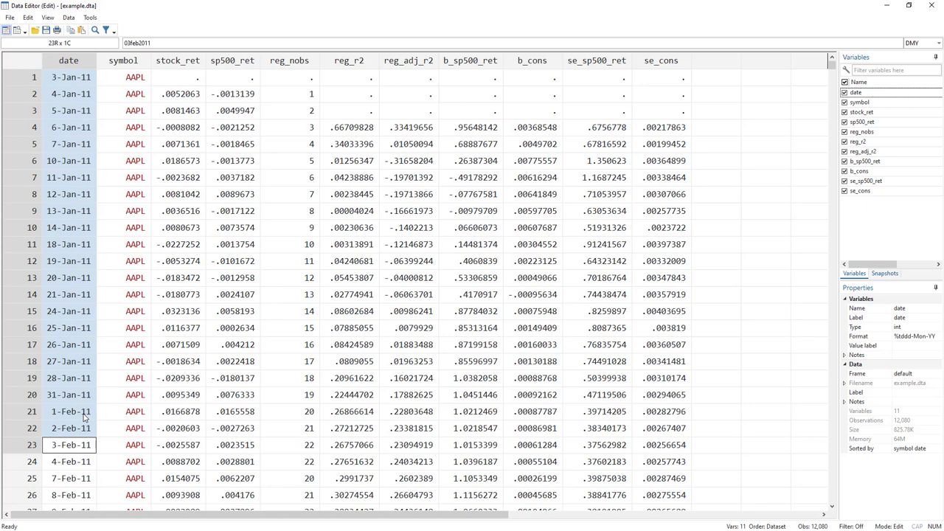
left_click(310, 448)
left_click(308, 430)
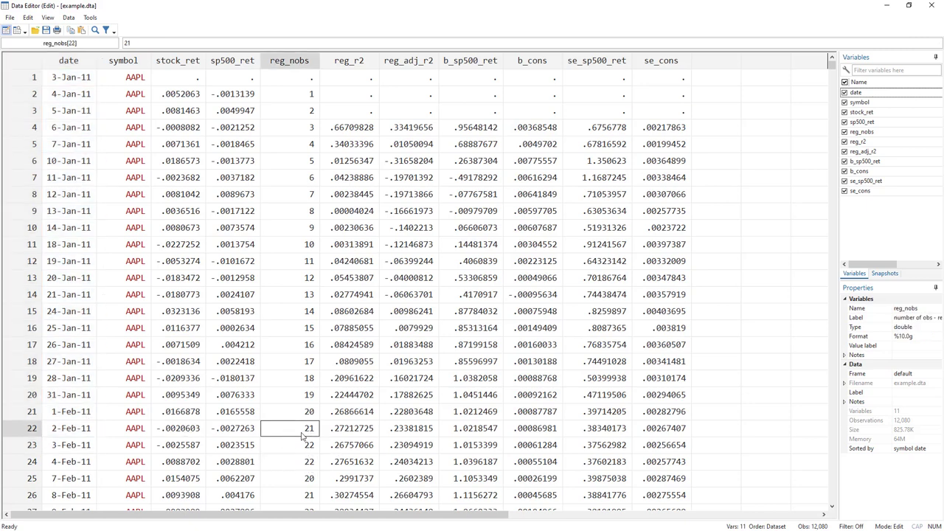
Step: Run the do-file's drop command to remove reg_nobs, reg_r2, reg_adj_r2, b_sp500_ret, b_cons, se_sp500_ret and se_cons
key("alt+Tab")
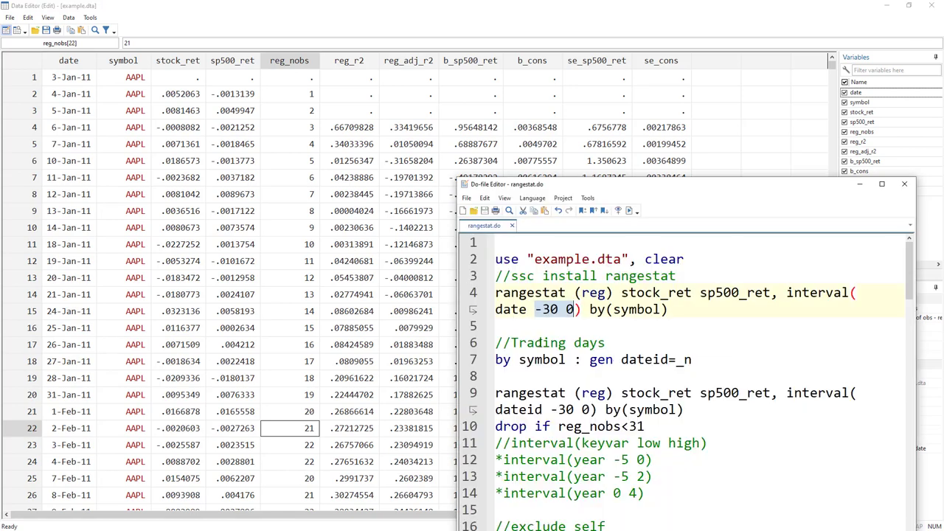
left_click_drag(512, 343, 608, 342)
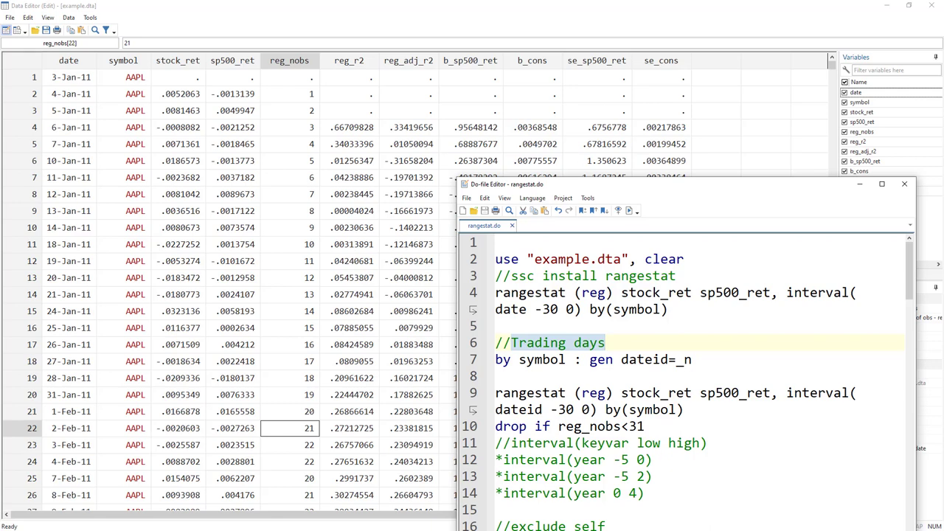
scroll(563, 409, "down", 2)
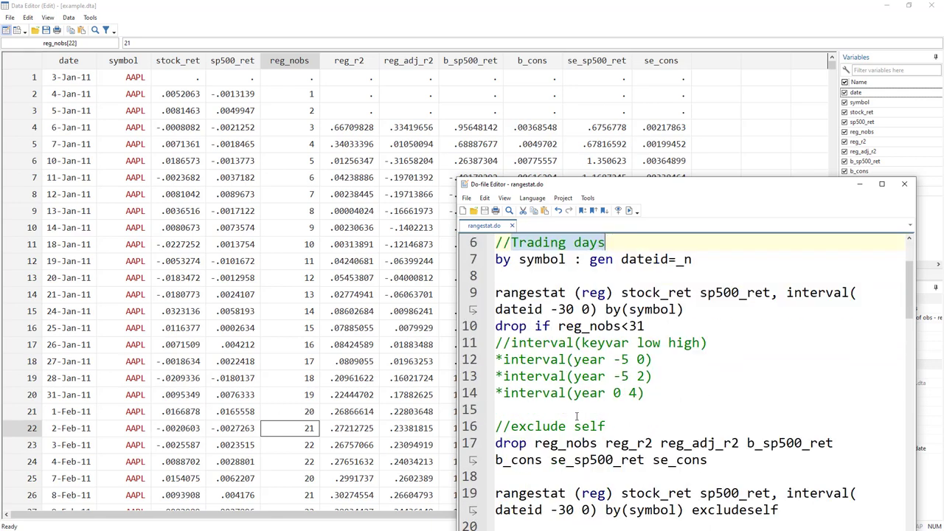
left_click(467, 443)
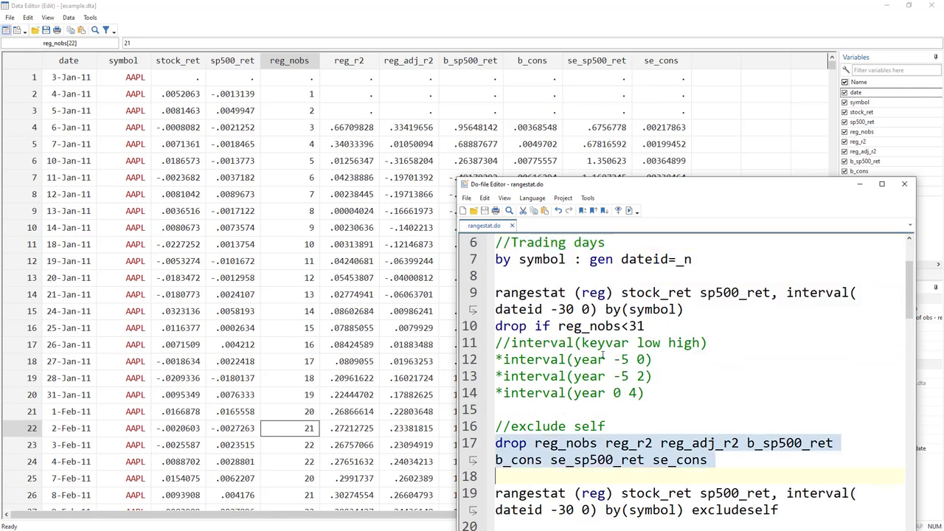
left_click(629, 210)
Step: Review the Trading days section of the do-file and run its command by symbol : gen dateid=_n
scroll(590, 410, "up", 2)
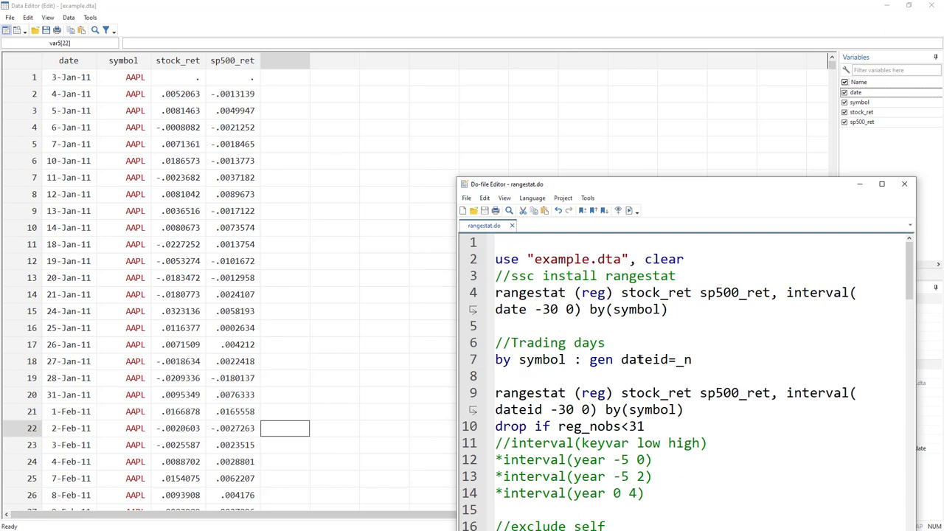
left_click_drag(511, 343, 607, 342)
double_click(645, 360)
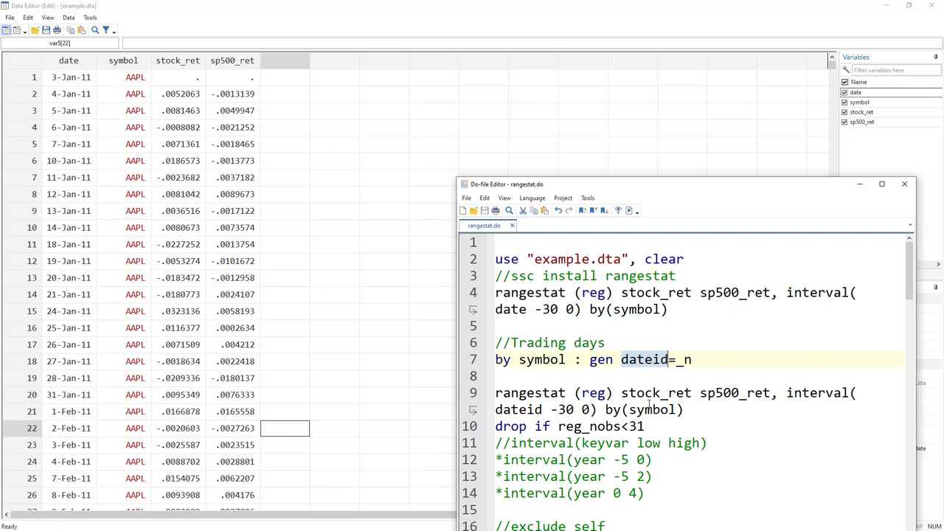
left_click(692, 360)
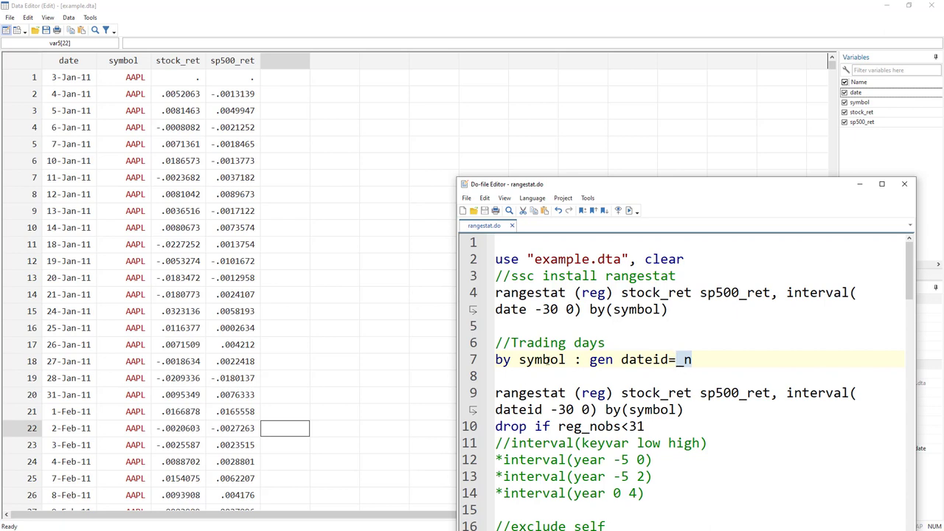
left_click_drag(583, 359, 494, 360)
left_click(472, 360)
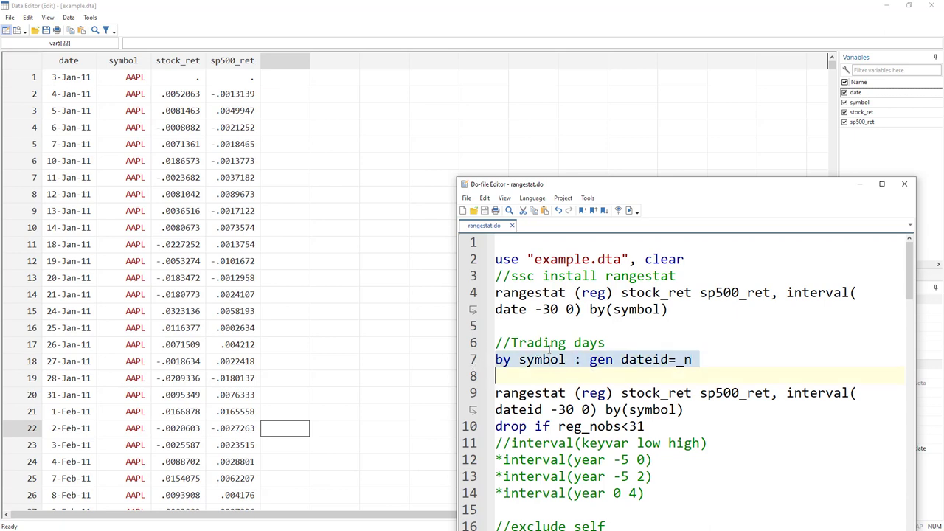
left_click(628, 211)
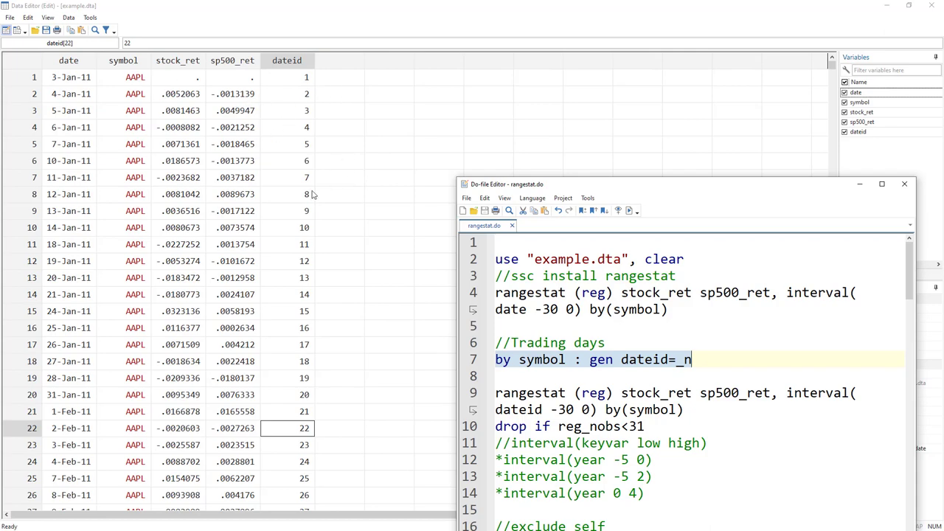
Step: Check in the Data Editor how dateid numbers the rows where AAPL ends and GE begins, relating it to the by symbol prefix
left_click(286, 262)
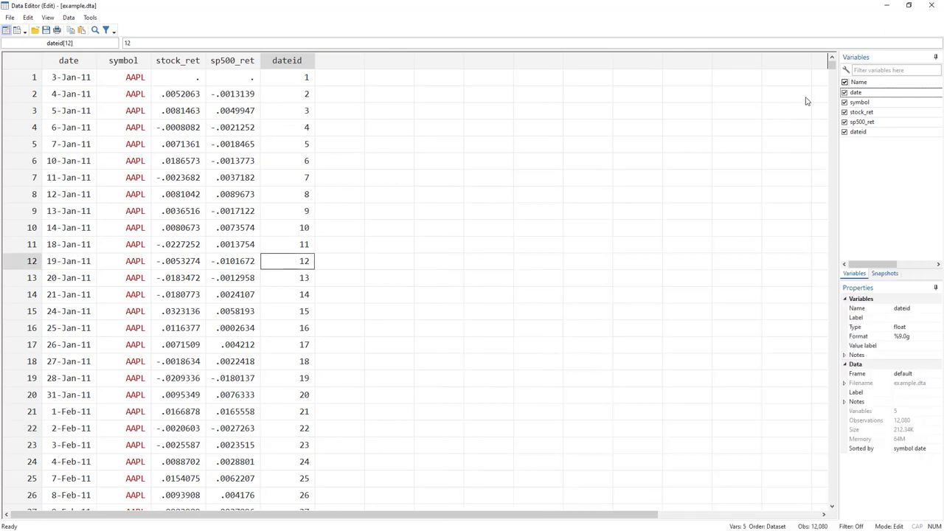
left_click_drag(834, 70, 830, 181)
scroll(440, 231, "up", 15)
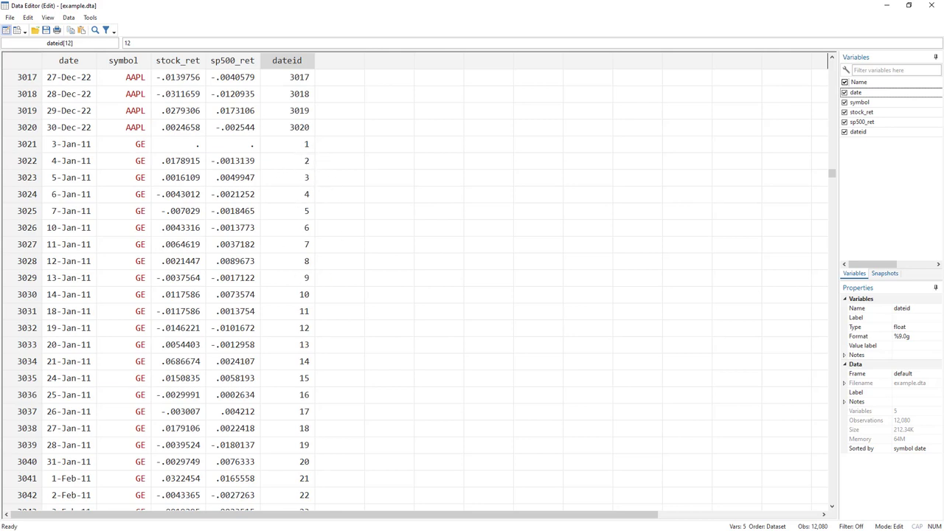
key("alt+Tab")
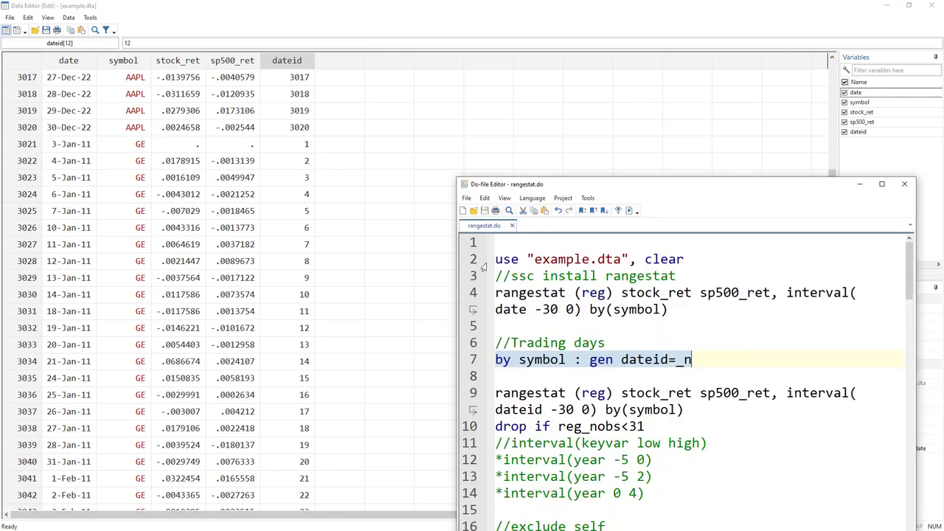
left_click(557, 363)
left_click_drag(558, 363, 495, 343)
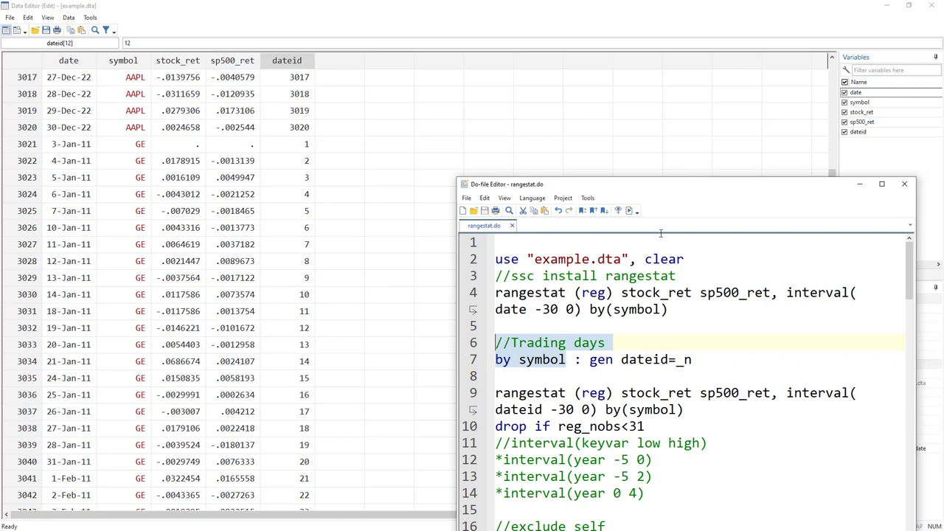
left_click_drag(832, 176, 833, 64)
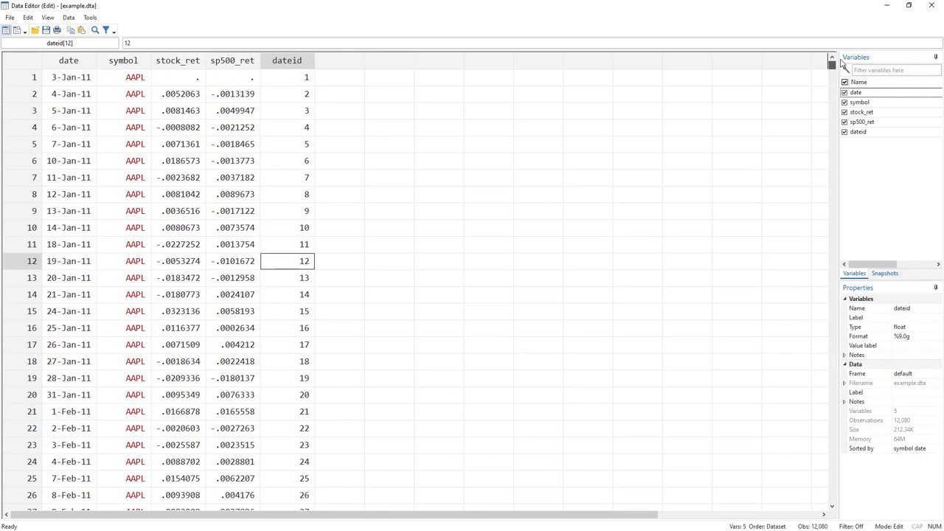
Step: Compare the calendar-day and trading-day rangestat commands in the do-file, focusing on date versus dateid as the interval variable
key("alt+Tab")
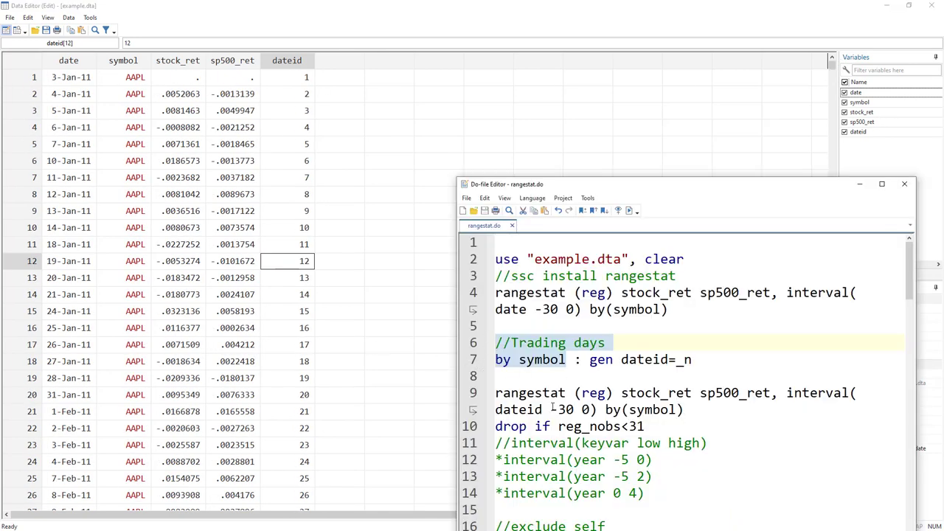
left_click(519, 394)
double_click(518, 394)
double_click(593, 393)
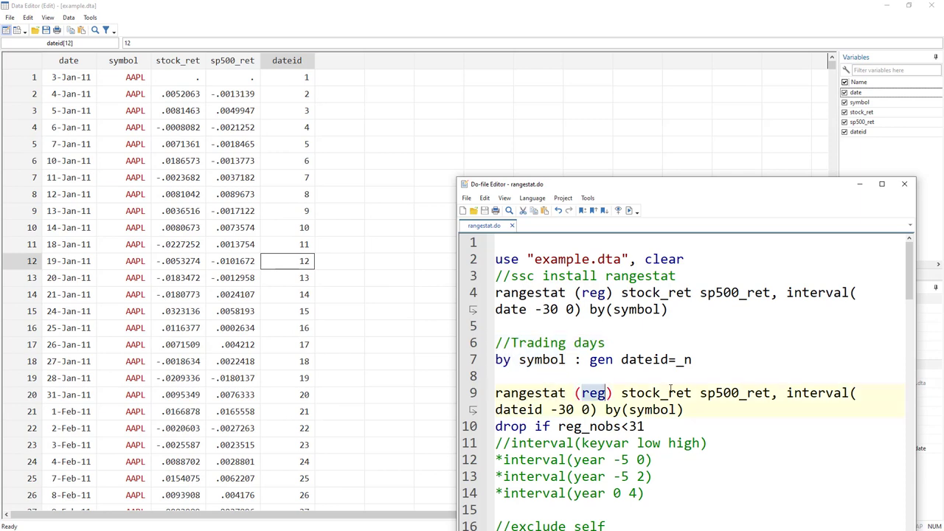
left_click(738, 295)
left_click(687, 393)
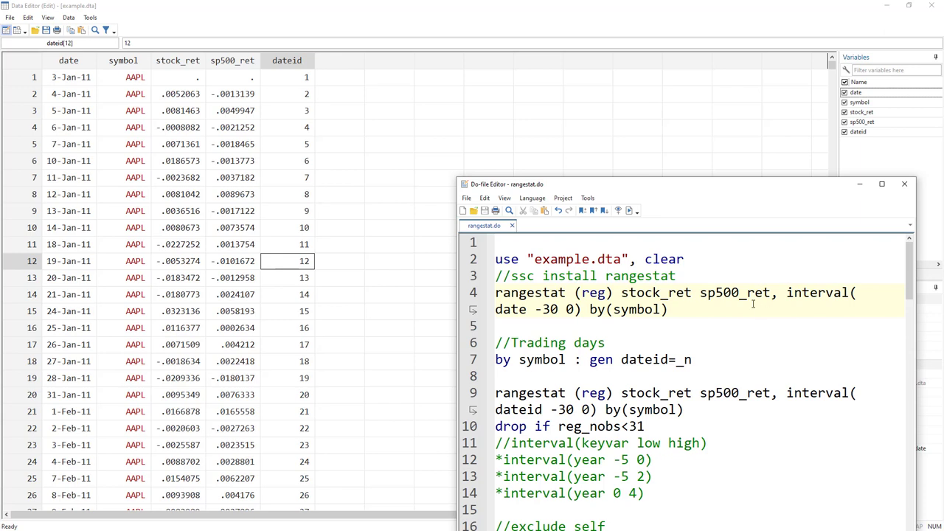
double_click(514, 311)
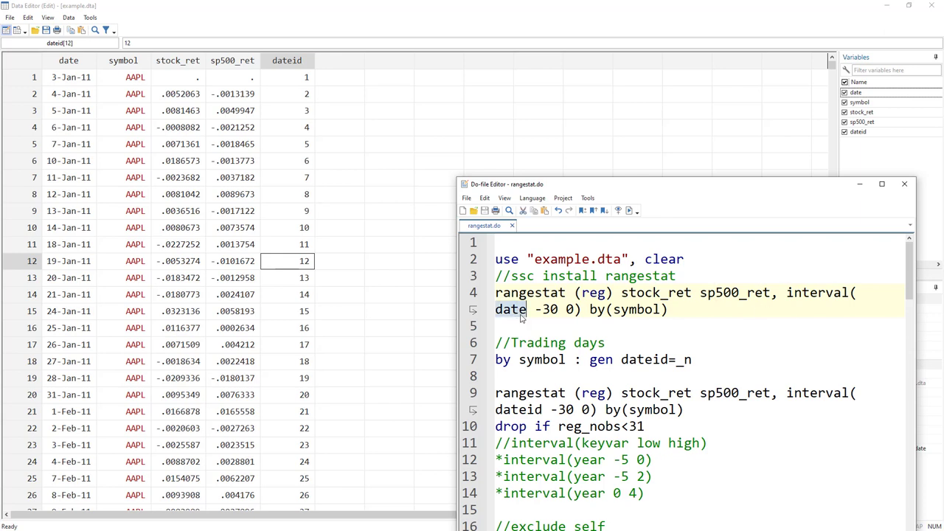
double_click(519, 409)
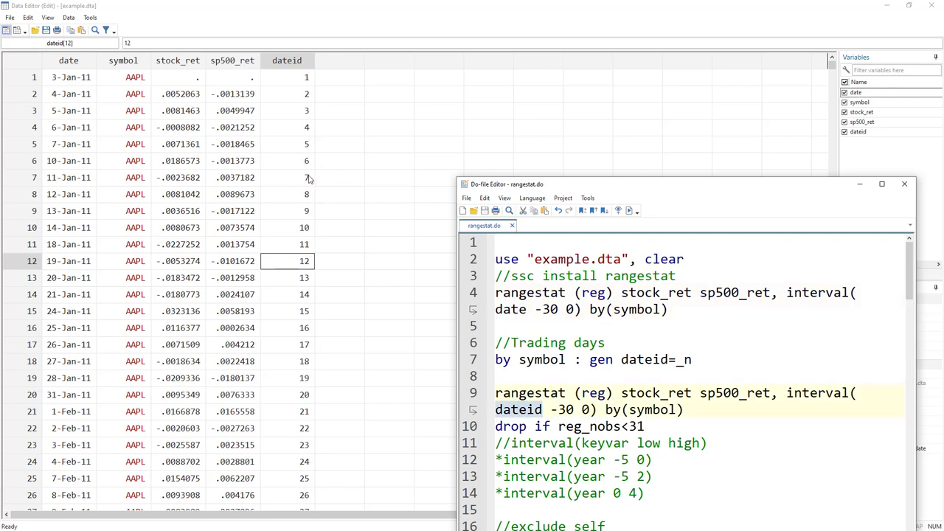
Step: Run the do-file command rangestat (reg) stock_ret sp500_ret, interval(dateid -30 0) by(symbol)
scroll(588, 377, "down", 1)
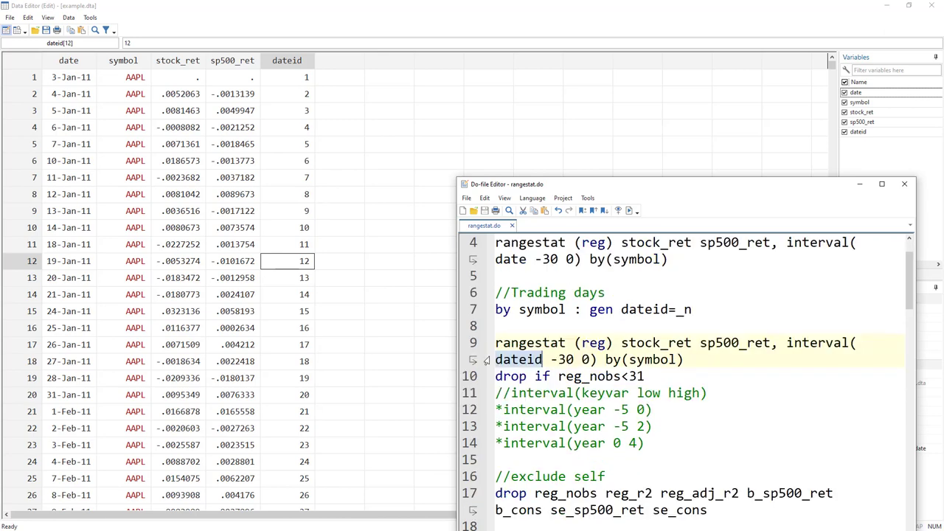
left_click(472, 345)
left_click(628, 211)
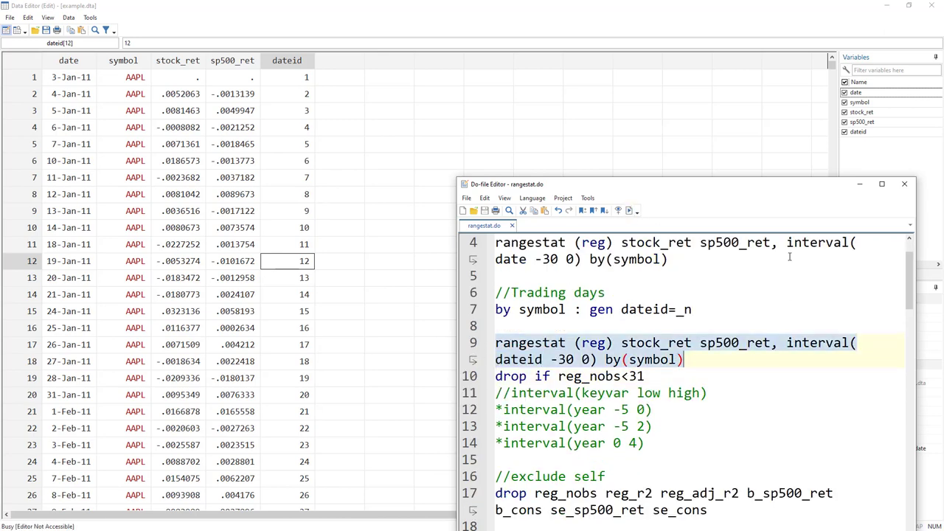
Step: Examine in the Data Editor how reg_nobs develops across the AAPL rows, highlighting its values from 16-Feb-11 to 23-Feb-11
left_click(398, 129)
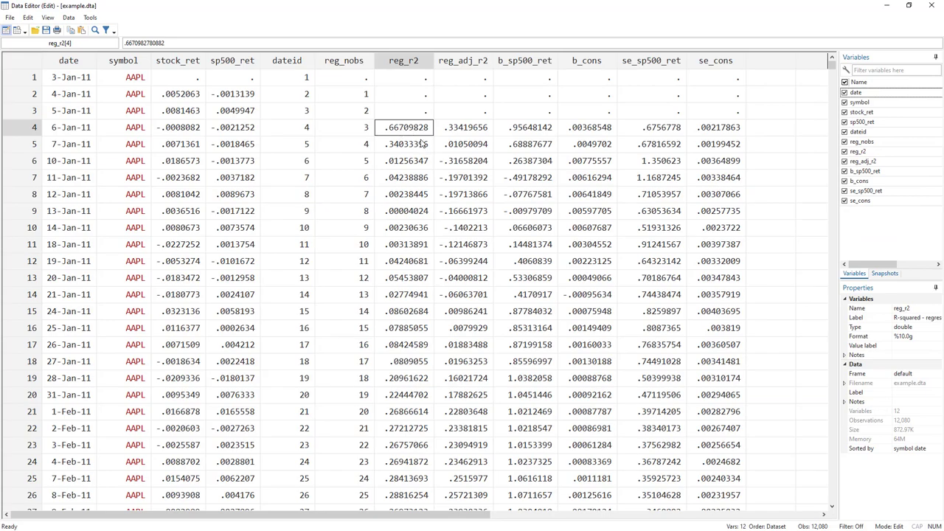
scroll(393, 278, "down", 1)
scroll(391, 284, "down", 4)
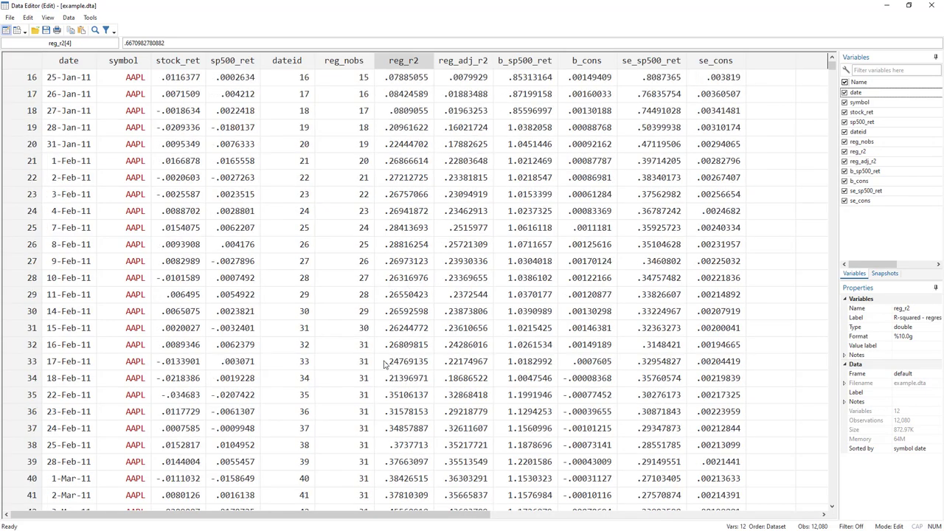
scroll(375, 358, "down", 4)
scroll(373, 361, "down", 20)
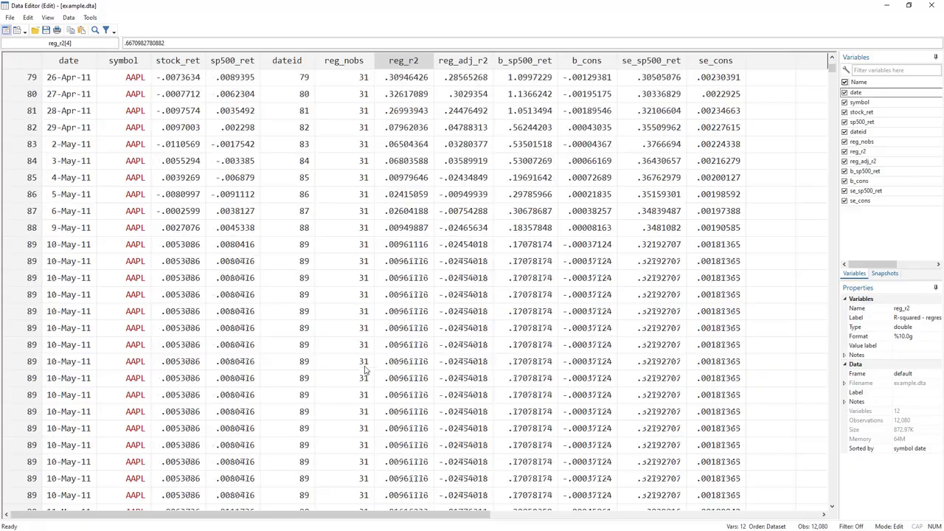
scroll(369, 369, "down", 20)
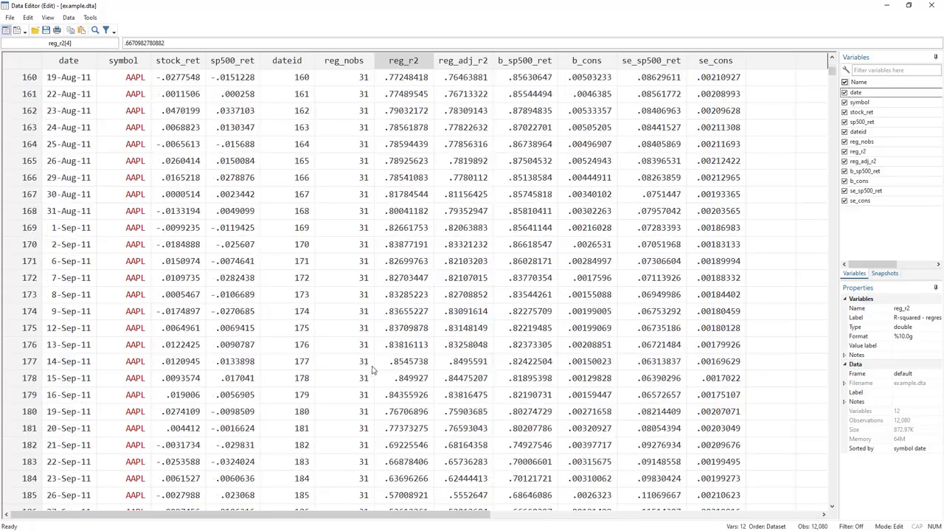
scroll(369, 367, "up", 20)
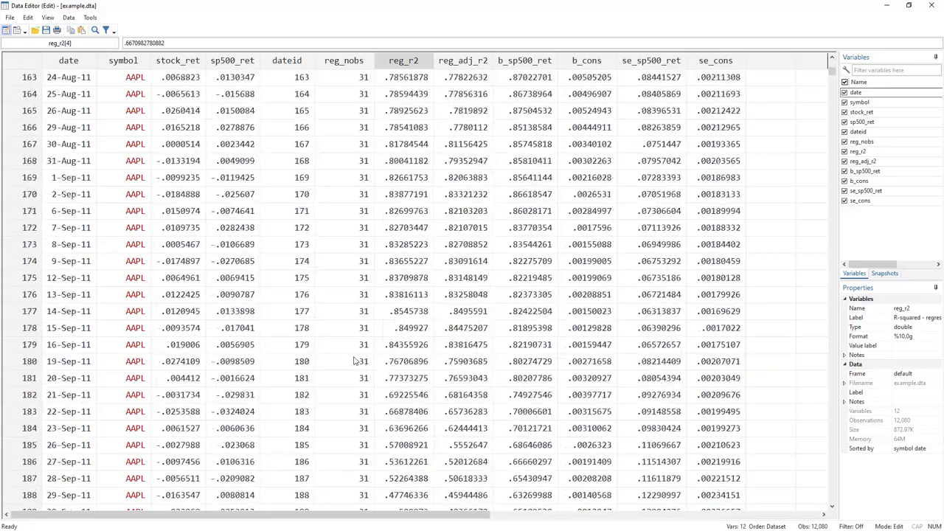
scroll(353, 361, "up", 20)
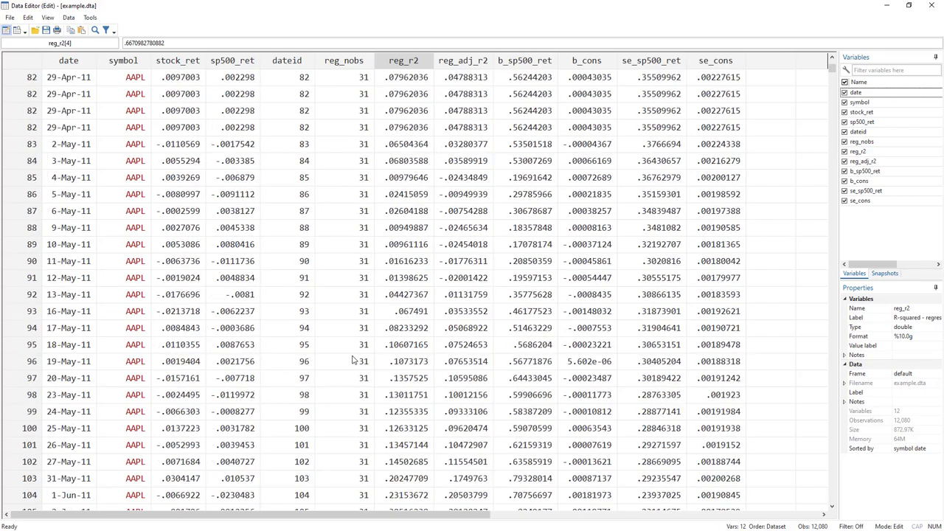
scroll(353, 361, "up", 4)
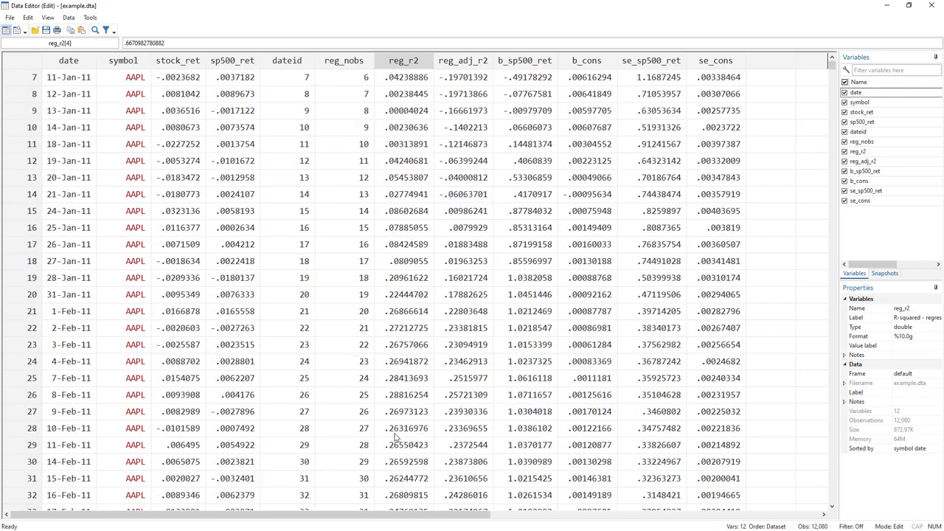
scroll(393, 450, "down", 4)
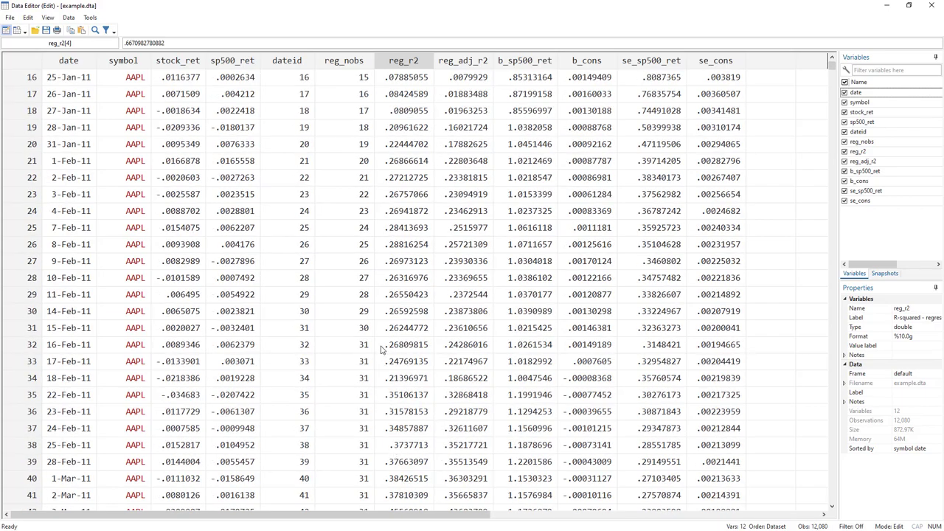
scroll(384, 353, "up", 2)
left_click_drag(365, 398, 361, 470)
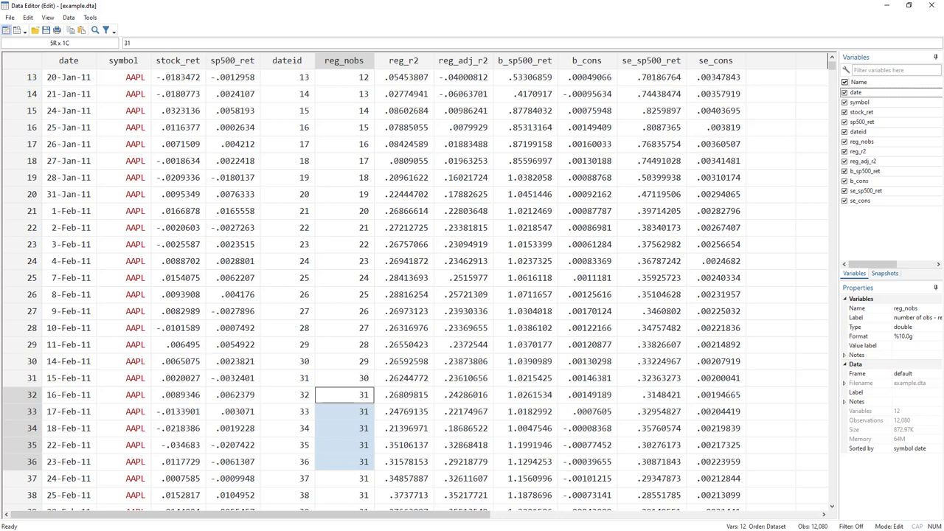
Step: Review the do-file's drop if reg_nobs<31 command and highlight the earlier AAPL rows up to 15-Feb-11 that it targets
key("alt+Tab")
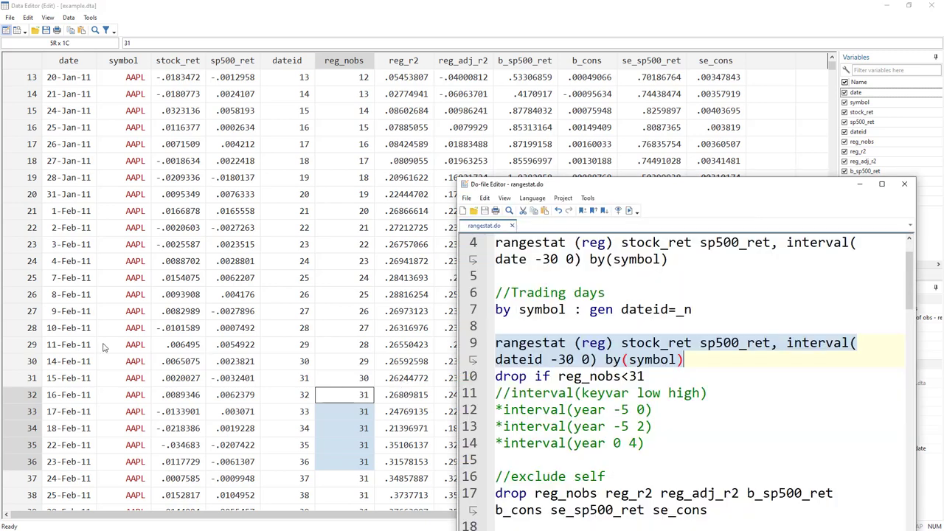
double_click(523, 377)
double_click(543, 376)
double_click(590, 376)
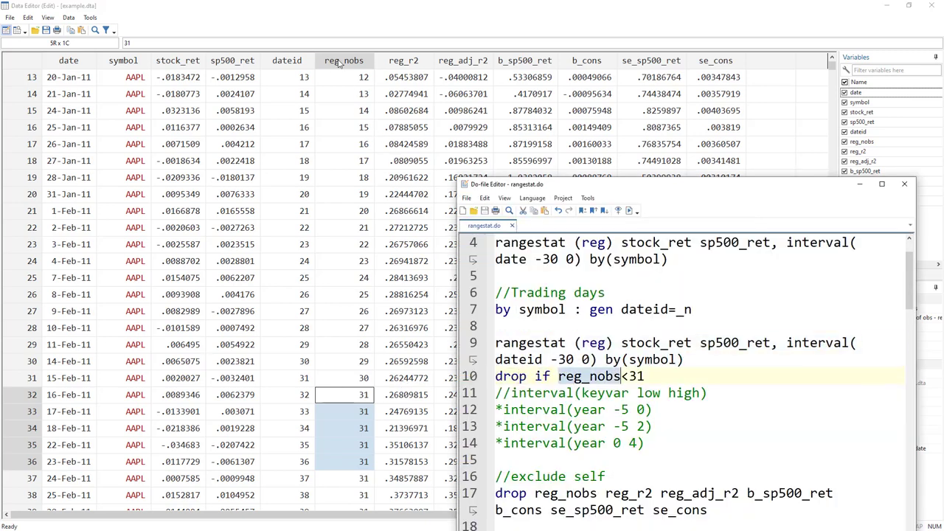
double_click(636, 377)
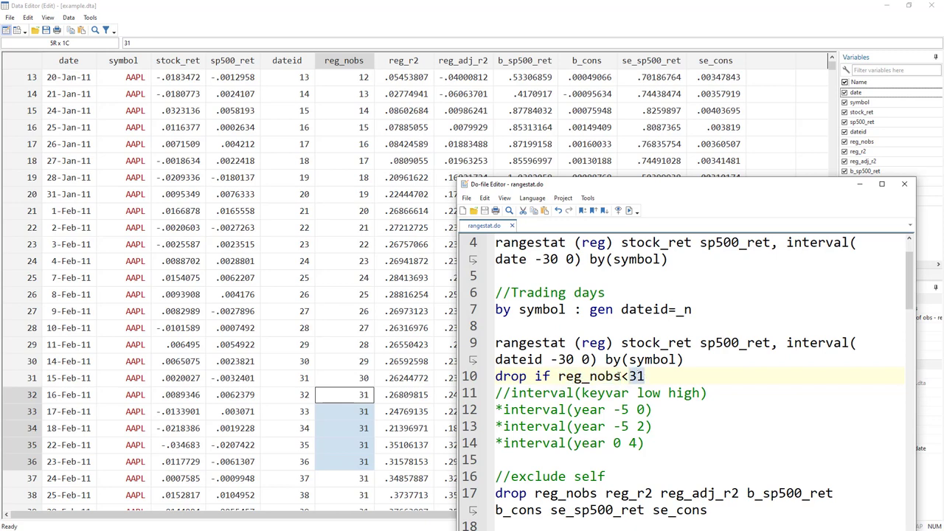
left_click_drag(404, 377, 293, 85)
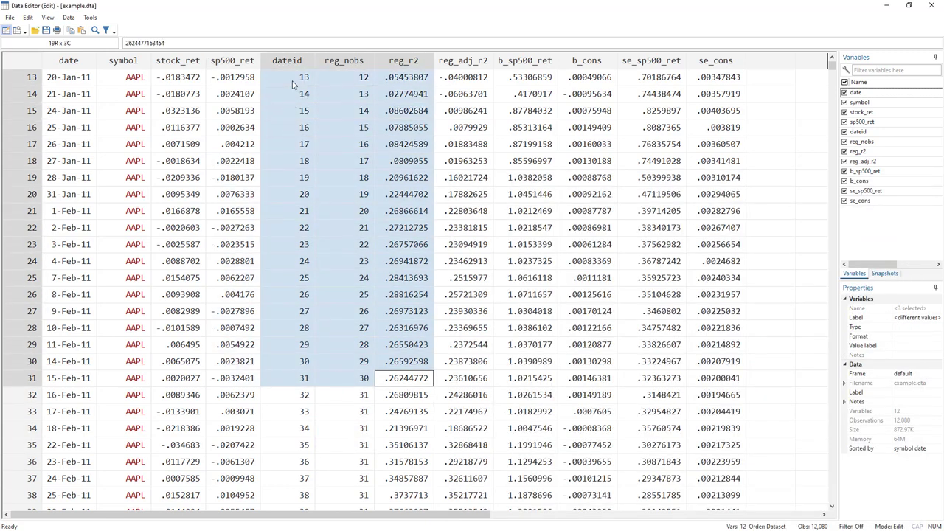
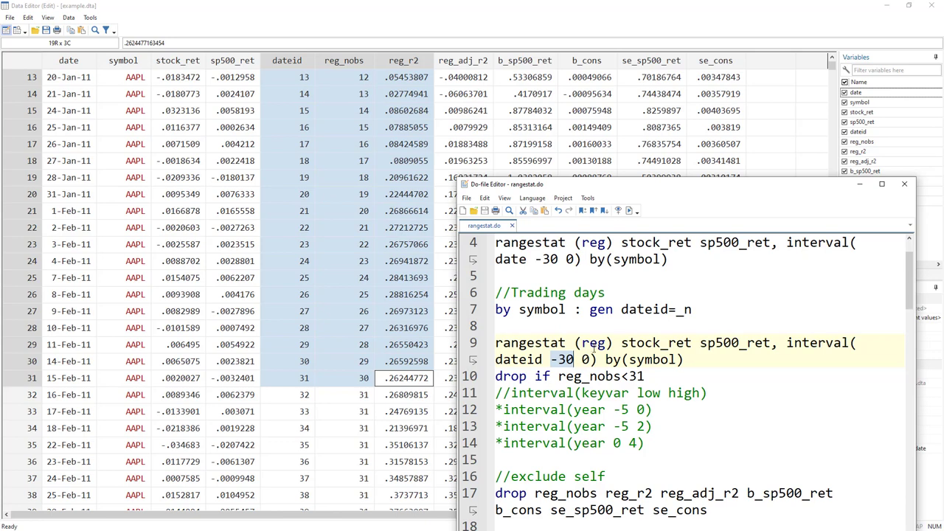
Step: Relate the 0 bound of the dateid interval to 15-Feb-11 by highlighting the stock_ret and sp500_ret rows its window covers
left_click_drag(591, 359, 582, 360)
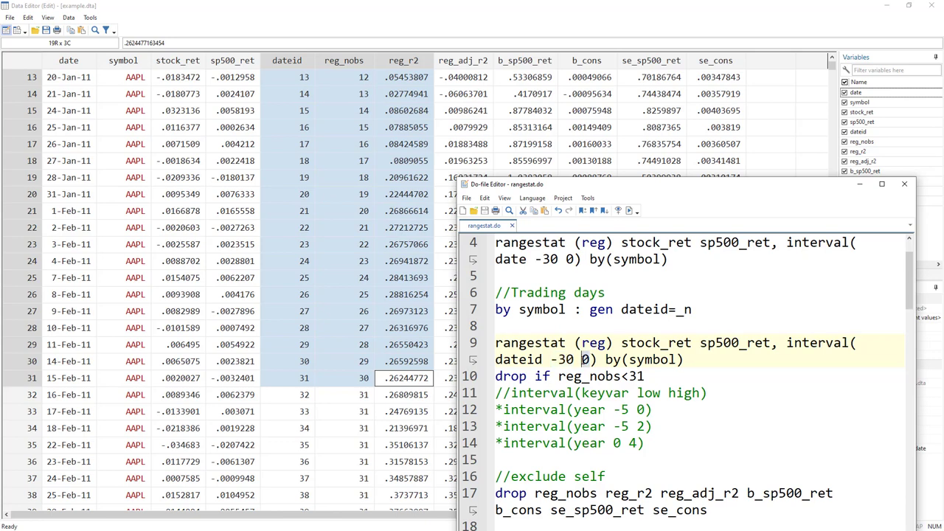
left_click(368, 379)
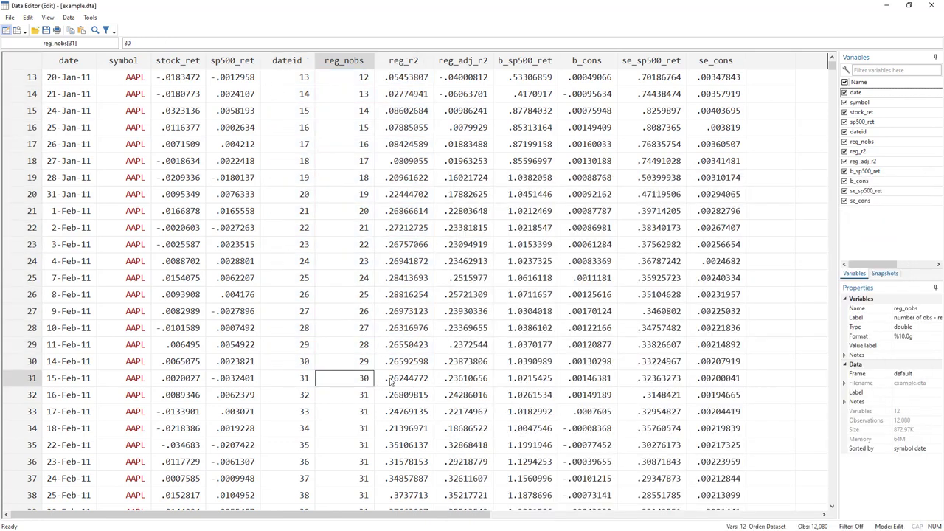
left_click(302, 382)
left_click(232, 382)
left_click_drag(188, 376, 177, 90)
scroll(249, 393, "down", 4)
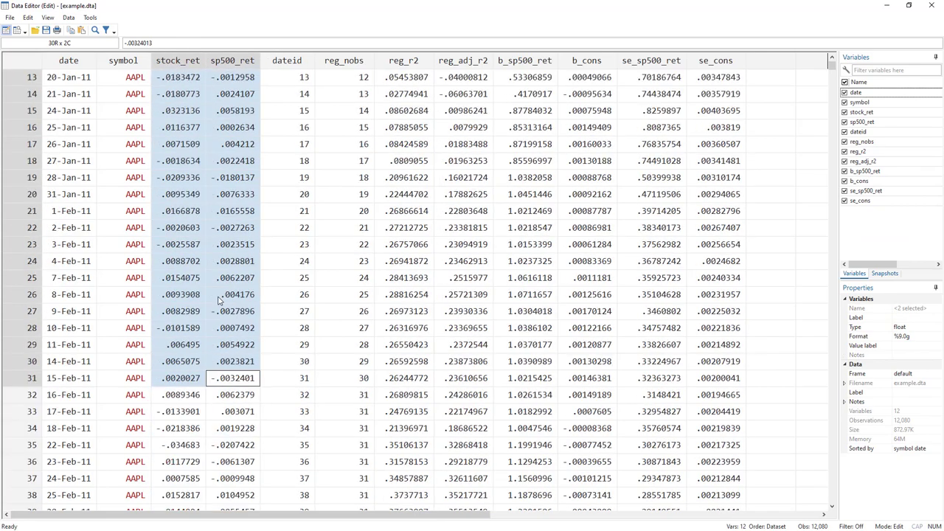
Step: Trace the stock_ret and sp500_ret rows in the window for 16-Feb-11, then check that date's own row through reg_r2
left_click(301, 398)
left_click_drag(249, 395, 181, 114)
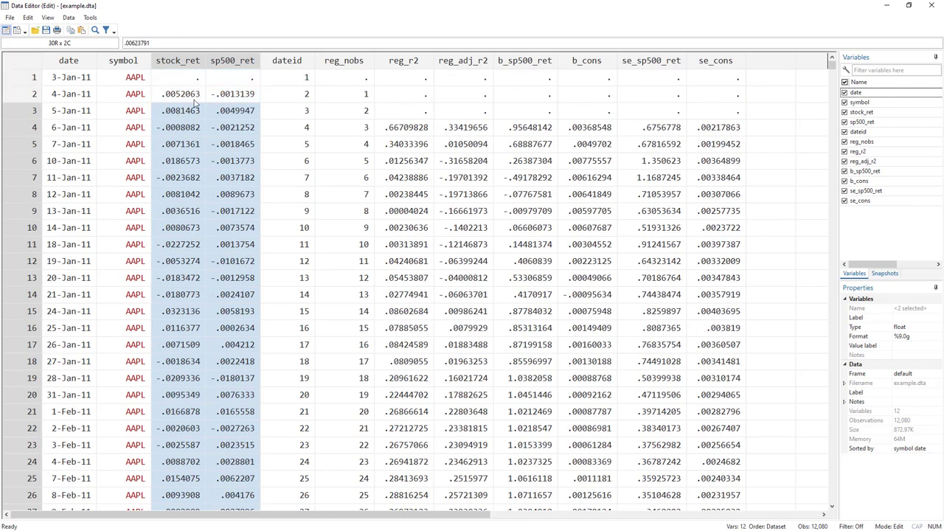
scroll(243, 338, "down", 4)
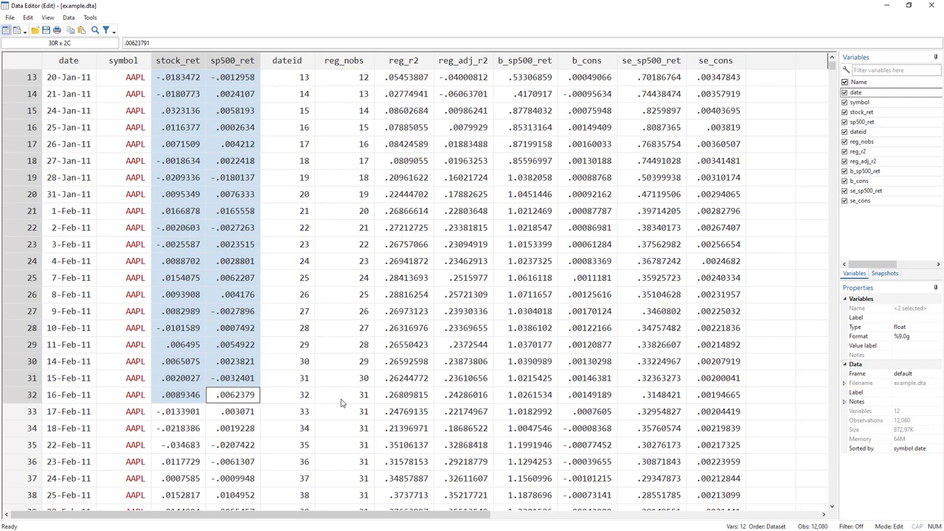
left_click(289, 396)
left_click_drag(175, 400, 424, 395)
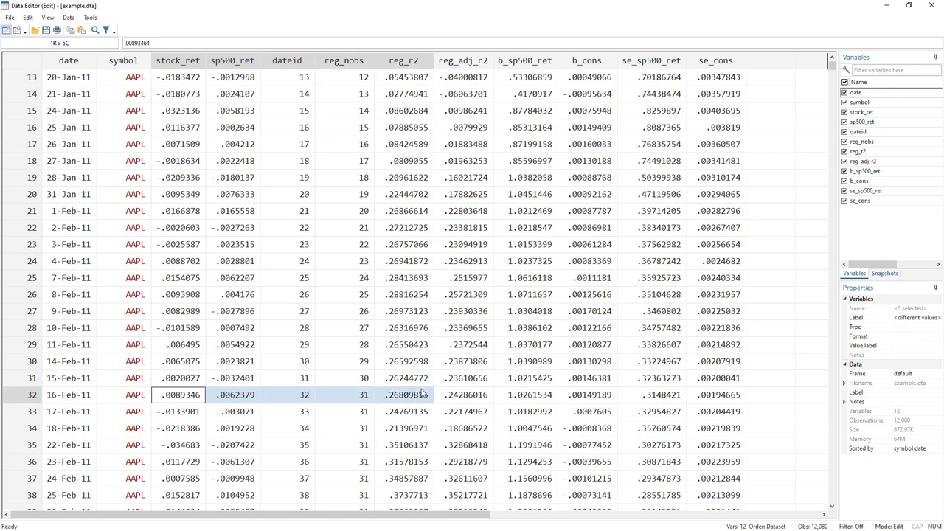
Step: Change the upper bound of the trading-day rangestat interval to -1, giving interval(dateid -30 -1)
key("alt+Tab")
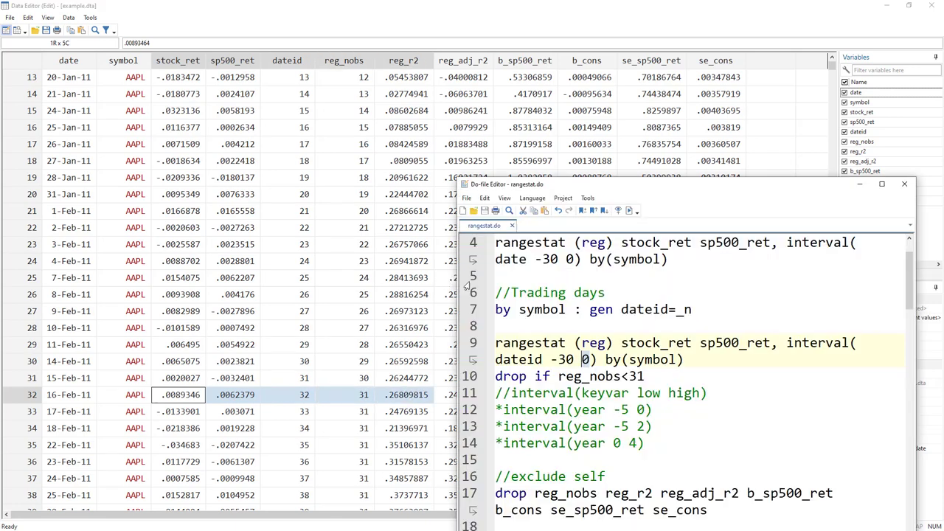
left_click(602, 363)
key("BackSpace")
type("-1")
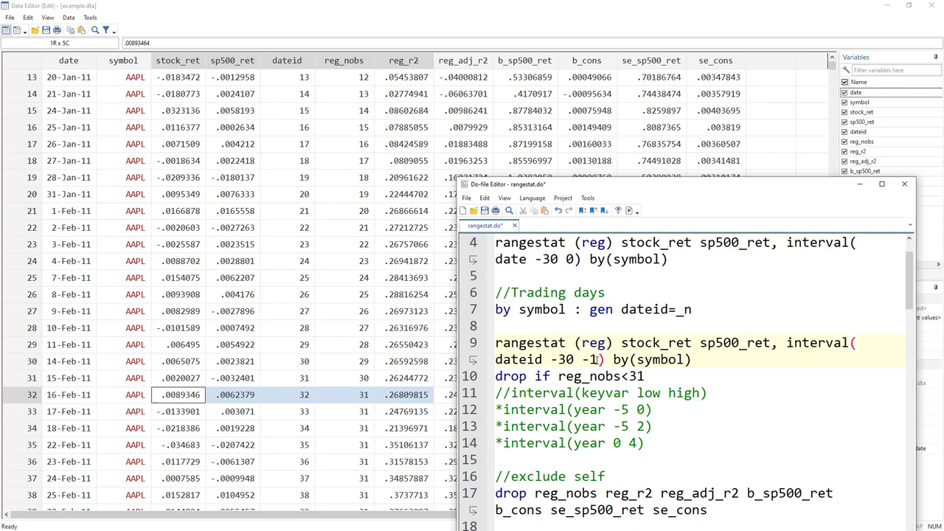
Step: Check in the Data Editor which earlier stock_ret and sp500_ret rows a window ending one trading day before 16-Feb-11 covers
left_click(236, 364)
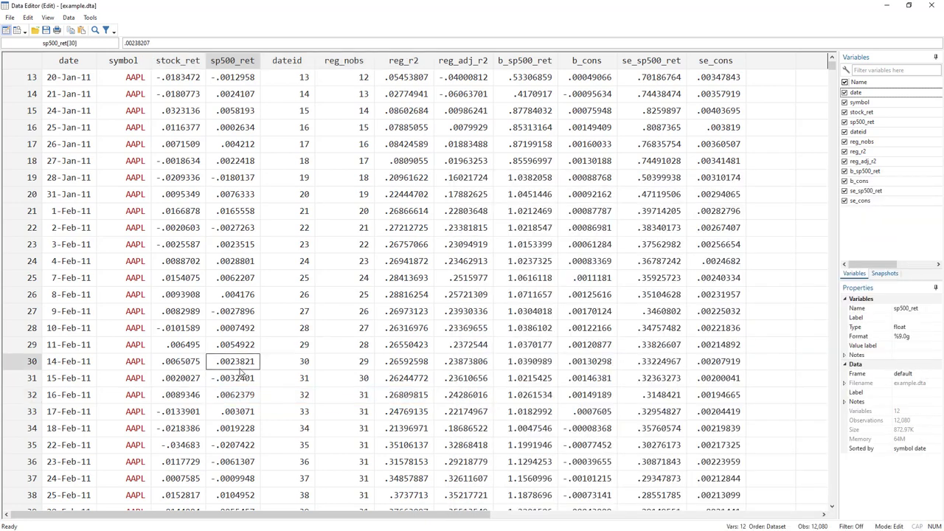
left_click(310, 399)
left_click(305, 383)
left_click_drag(234, 378, 173, 101)
left_click(242, 362)
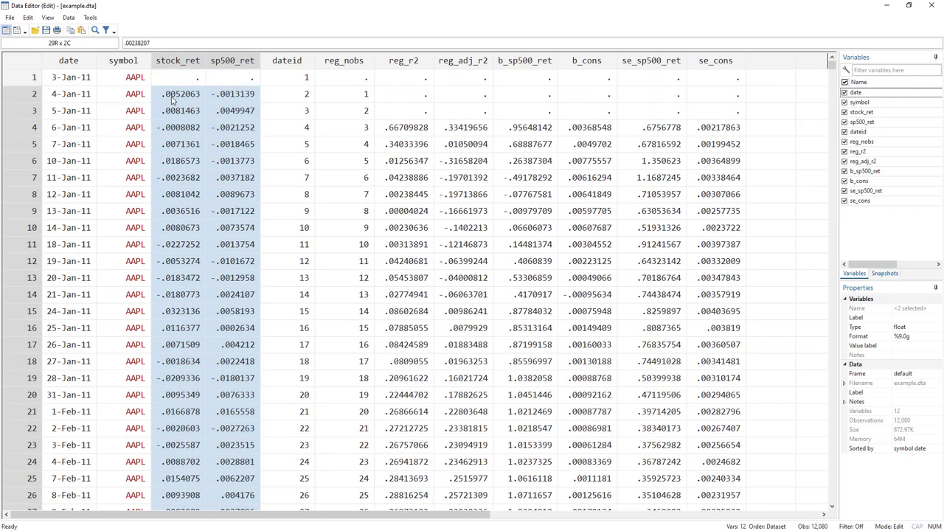
Step: Switch to the Do-file Editor and review the drop if reg_nobs<31 line, interval(dateid -30 -1) and the keyvar, low and high arguments
key("alt+Tab")
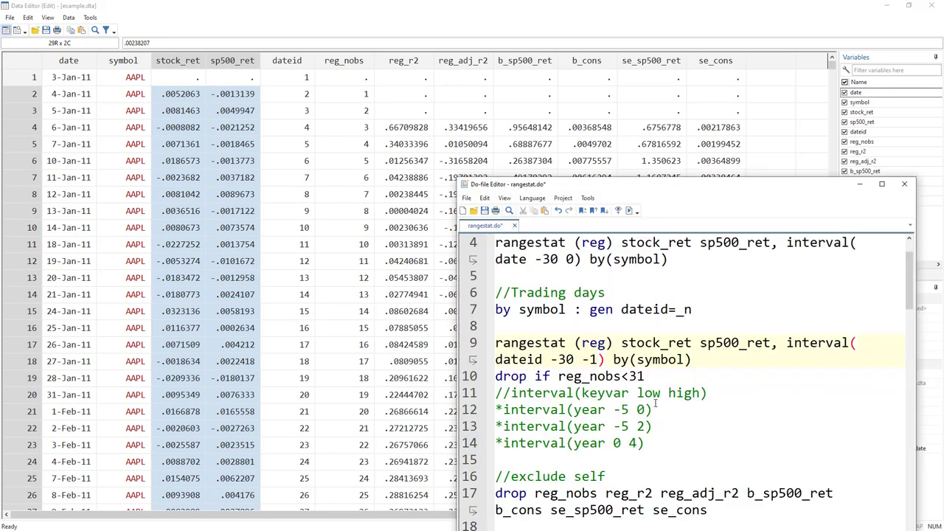
triple_click(495, 376)
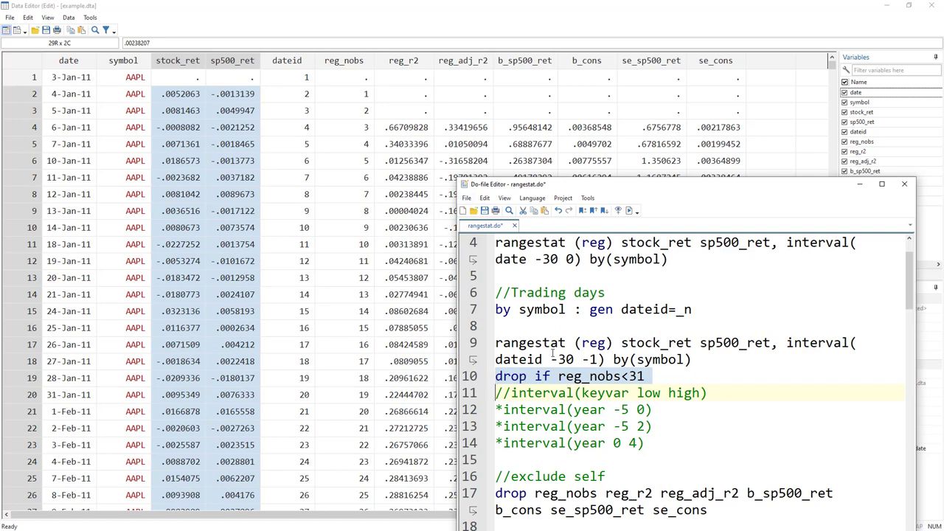
scroll(553, 356, "down", 1)
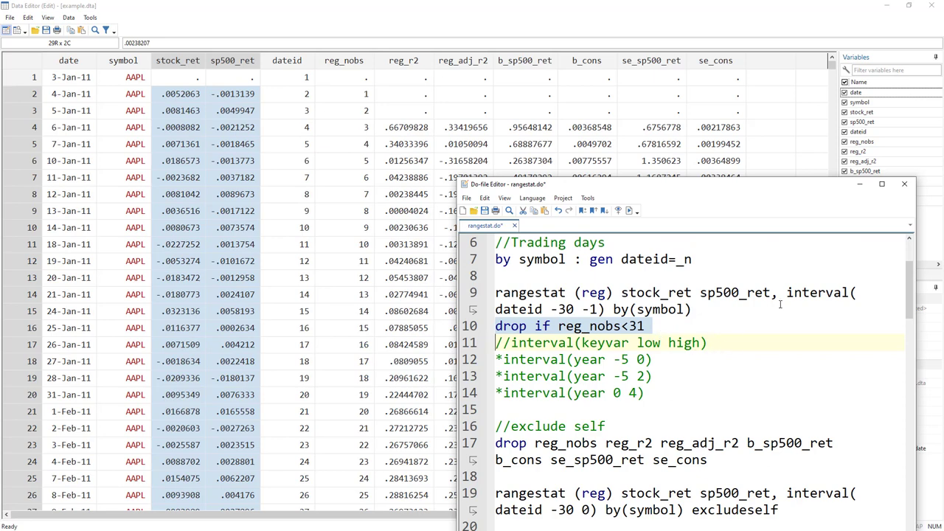
left_click_drag(788, 292, 603, 309)
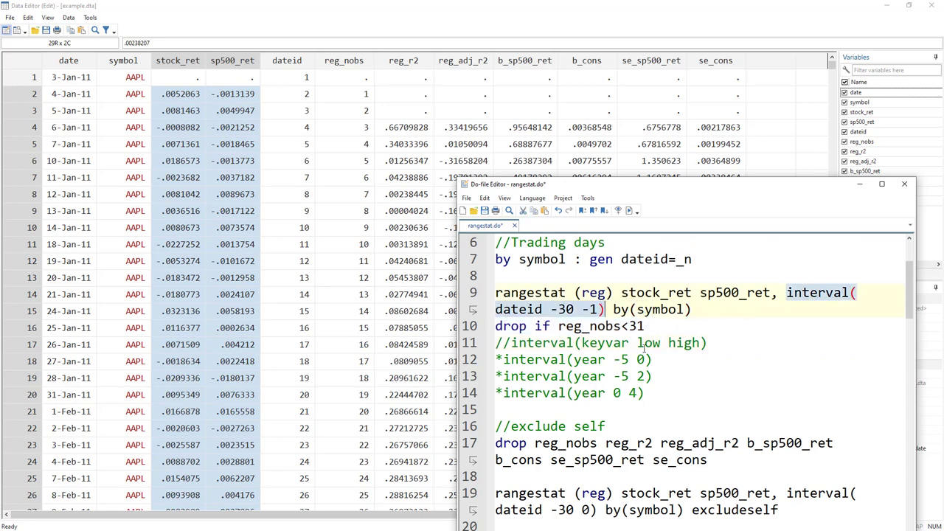
double_click(591, 342)
double_click(640, 343)
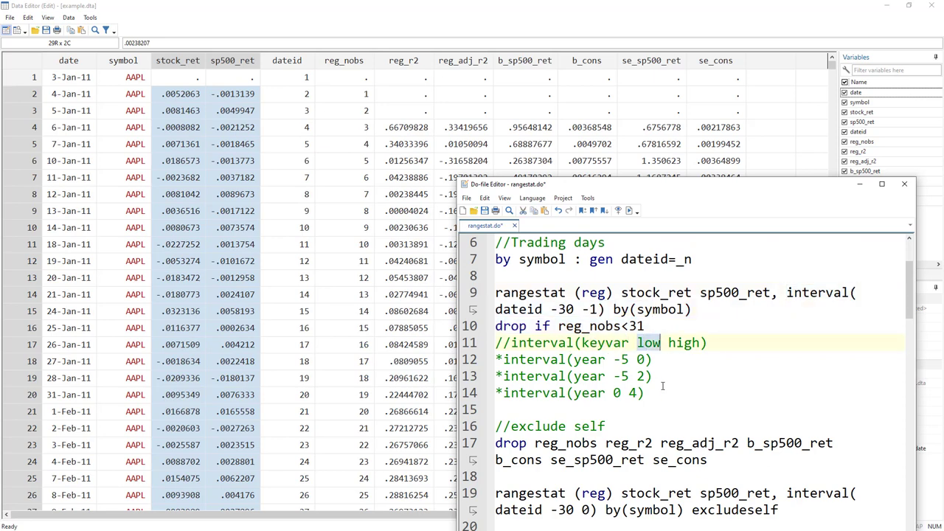
double_click(684, 342)
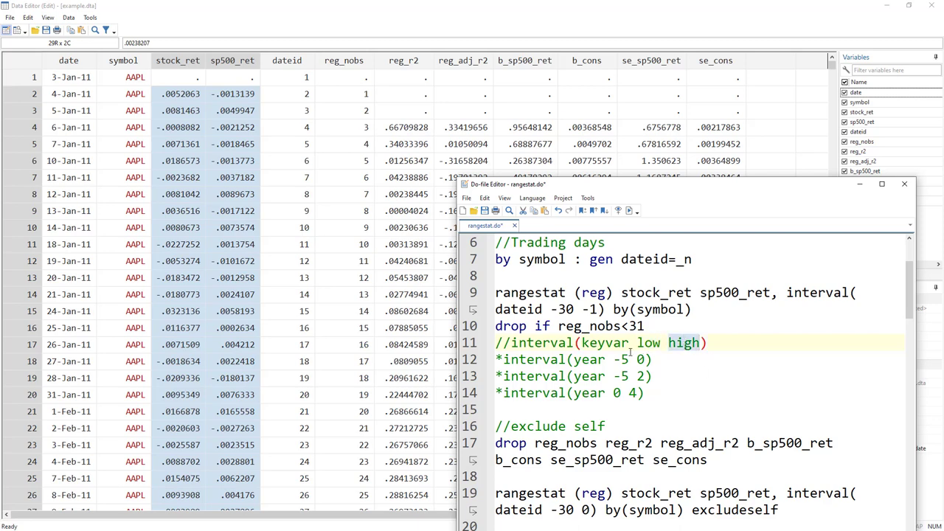
Step: Review the bounds in the commented examples interval(year -5 0), interval(year -5 2) and interval(year 0 4)
left_click_drag(504, 359, 628, 359)
double_click(589, 359)
double_click(641, 360)
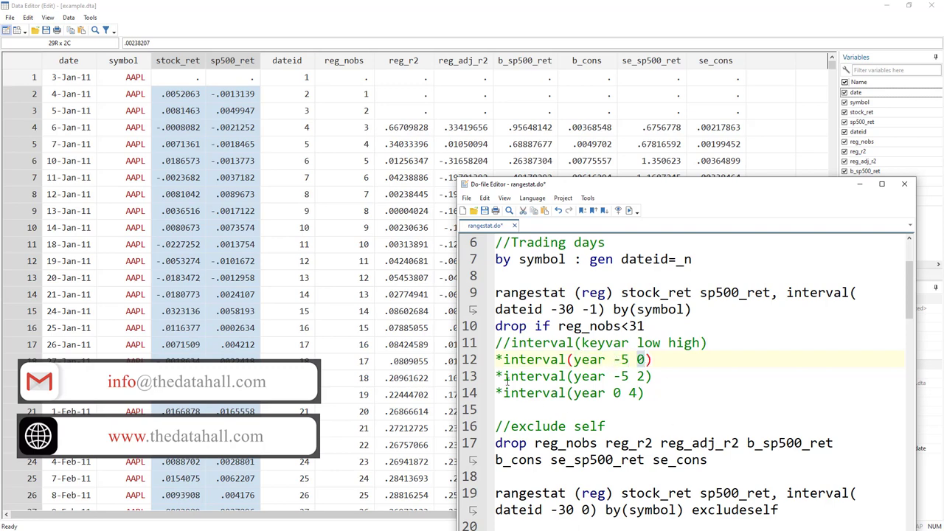
double_click(640, 377)
left_click(634, 376)
type("+")
key("BackSpace")
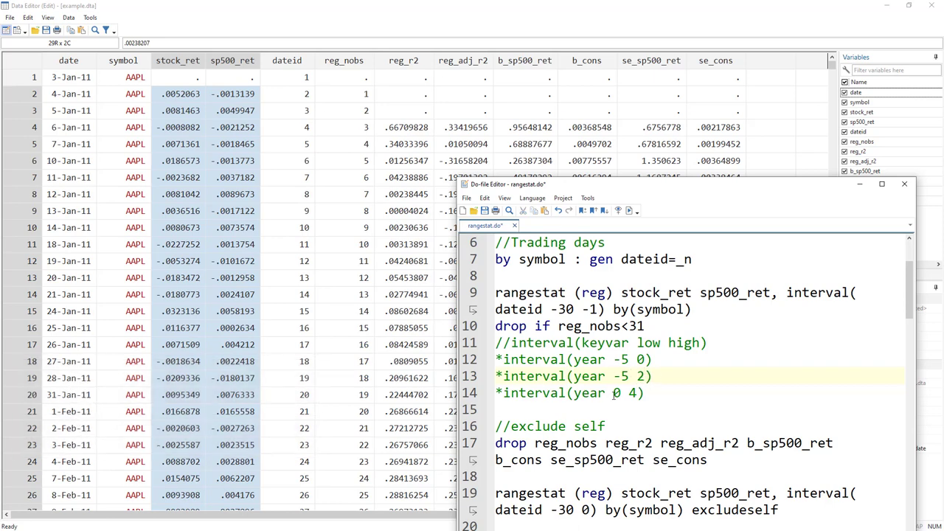
key("Right")
key("Right")
key("shift+Right")
left_click(614, 393)
double_click(631, 393)
Step: Relate the dateid values around 14-Feb-11 in the Data Editor to the -1 upper bound of the trading-day interval
scroll(295, 362, "down", 4)
left_click(291, 363)
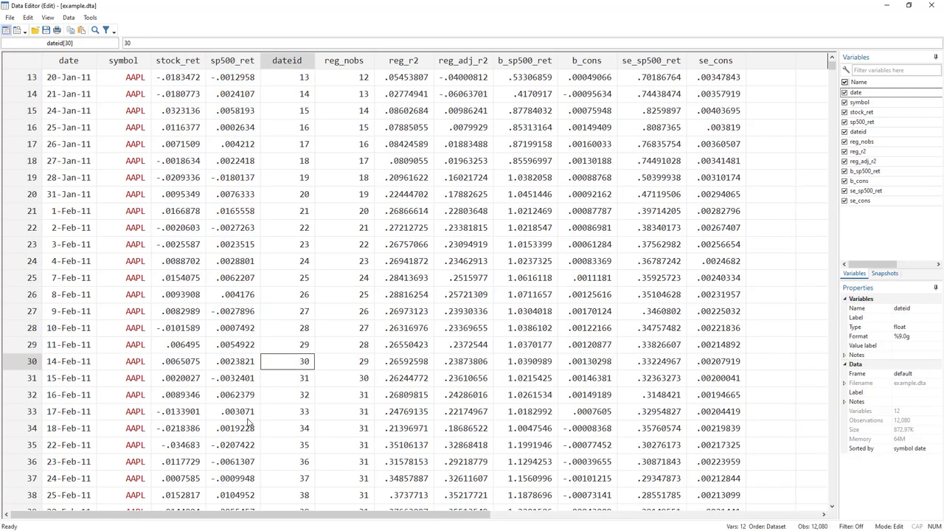
key("alt+Tab")
left_click_drag(600, 309, 580, 309)
Step: Run the drop command in the exclude self section to remove reg_nobs, reg_r2, reg_adj_r2 and the coefficient and standard-error variables
left_click_drag(514, 426, 605, 426)
scroll(583, 381, "down", 2)
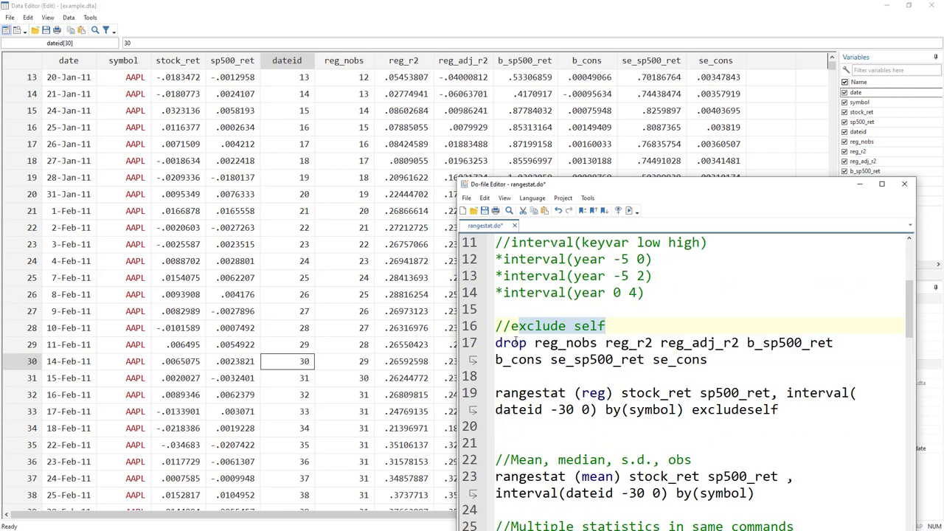
left_click(464, 347)
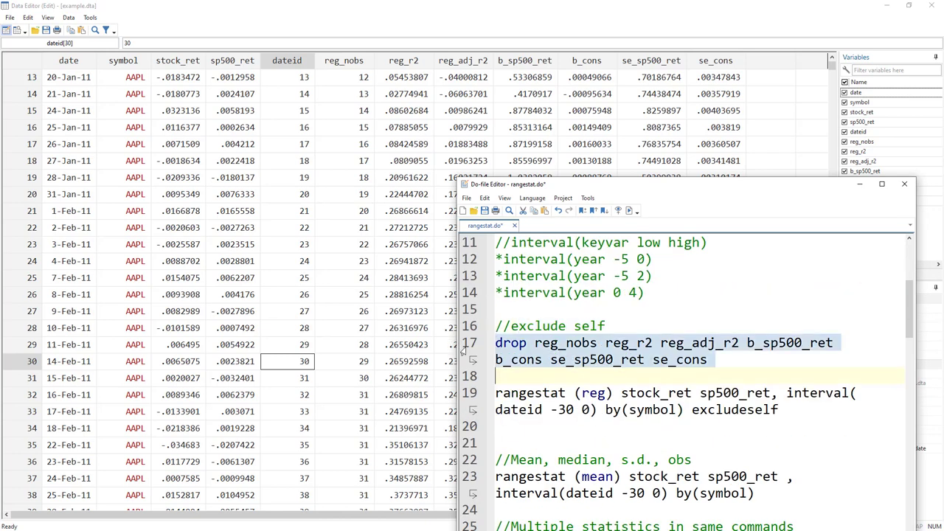
left_click(629, 211)
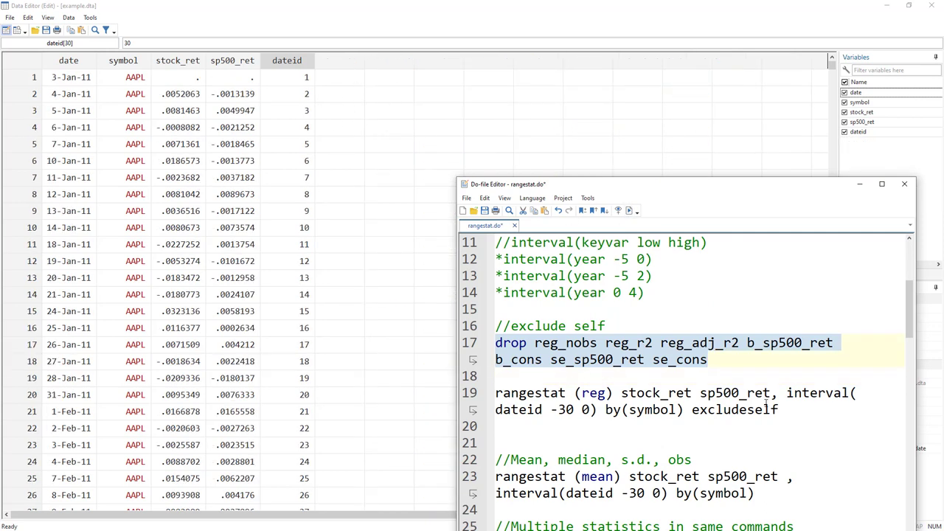
Step: Run the rangestat regression of stock_ret on sp500_ret with interval(dateid -30 0), by(symbol) and the excludeself option
left_click(582, 409)
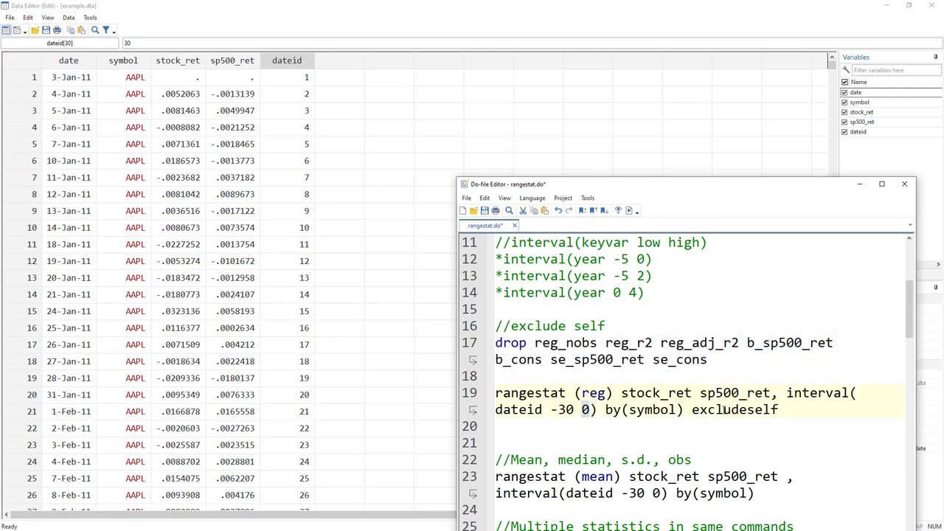
double_click(715, 410)
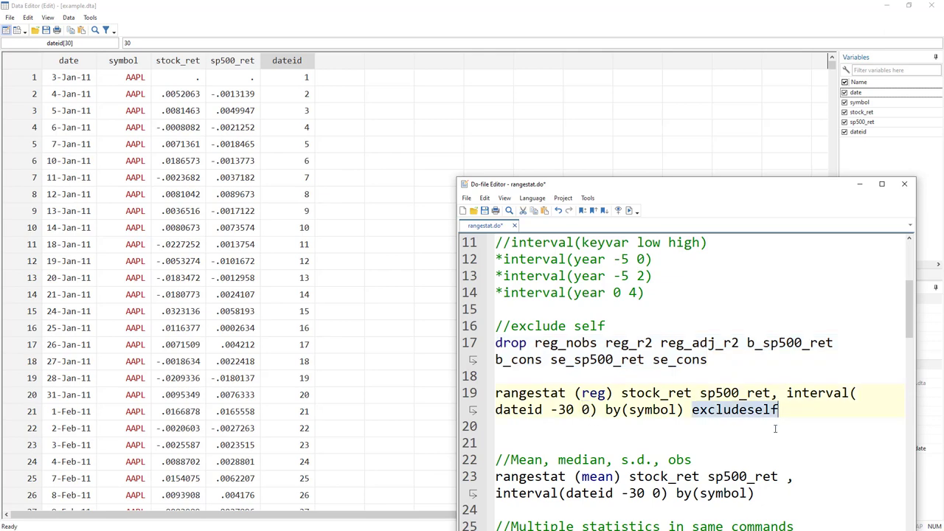
scroll(641, 409, "up", 4)
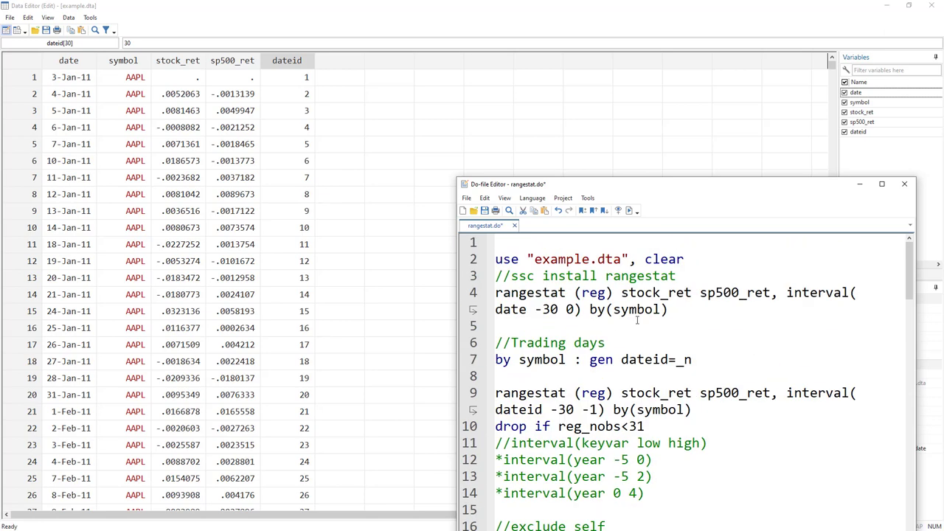
scroll(643, 396, "down", 3)
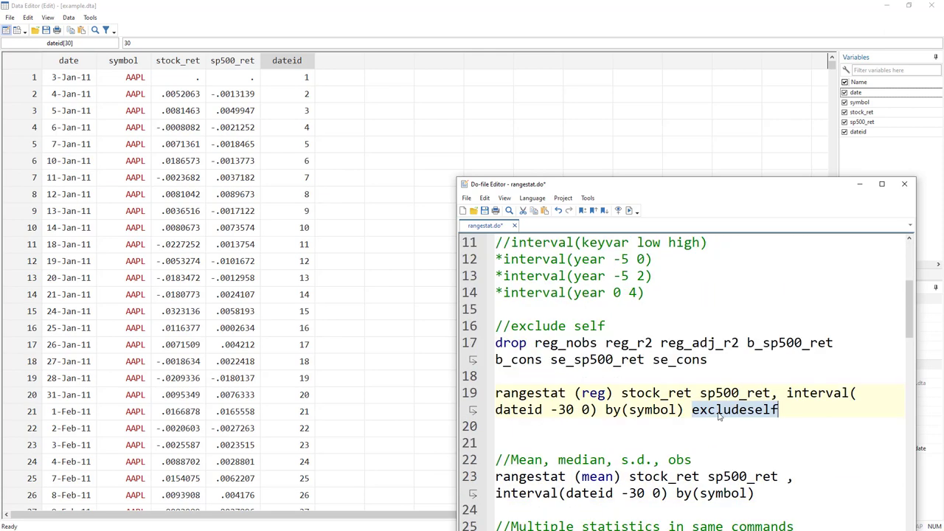
left_click(479, 393)
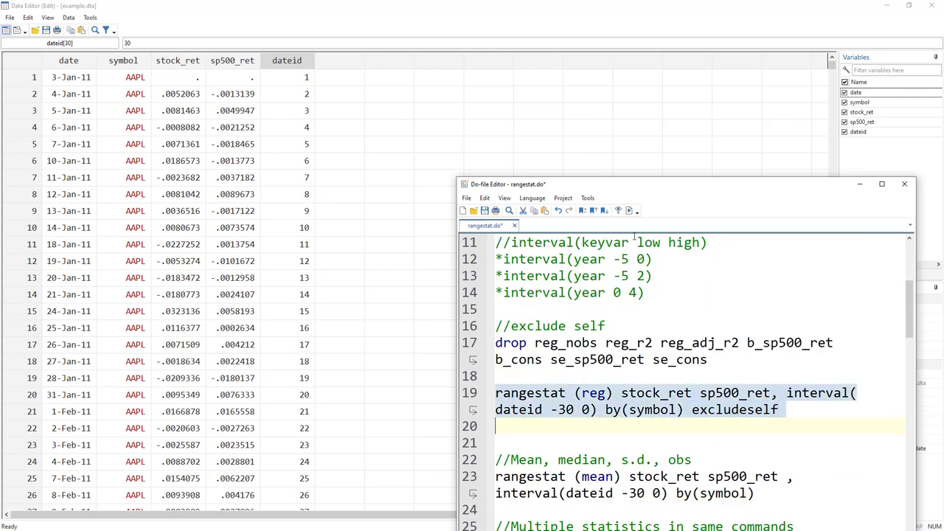
left_click(629, 211)
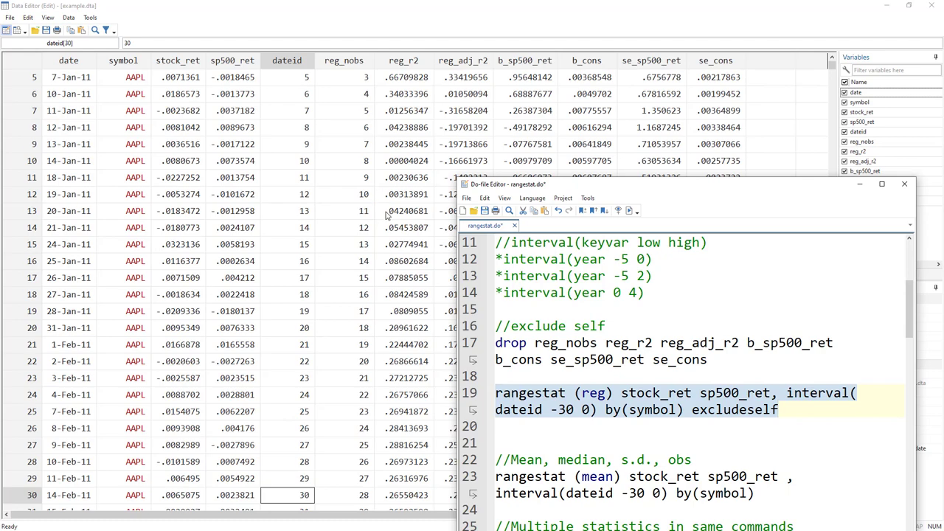
Step: Check reg_nobs for 16-Feb-11 against the preceding stock_ret and sp500_ret rows in the Data Editor
scroll(389, 216, "down", 5)
left_click_drag(364, 227, 234, 146)
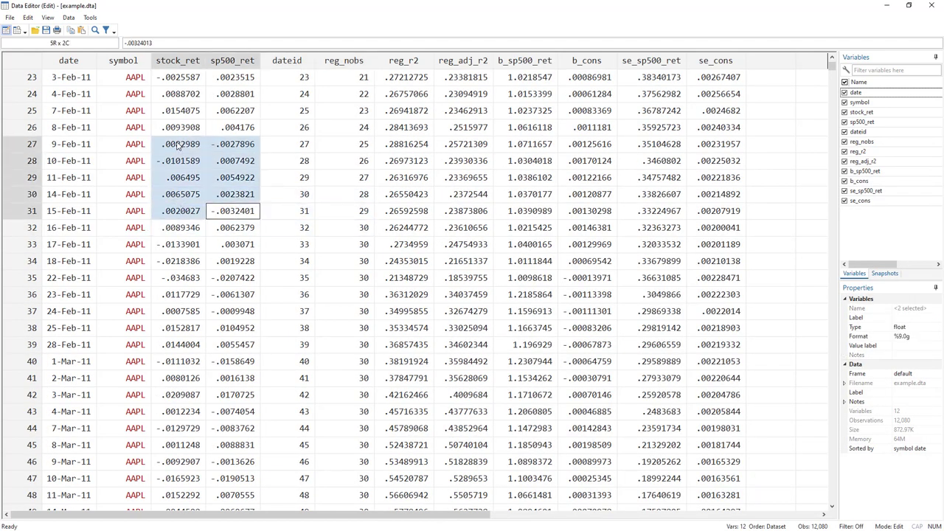
left_click(352, 231)
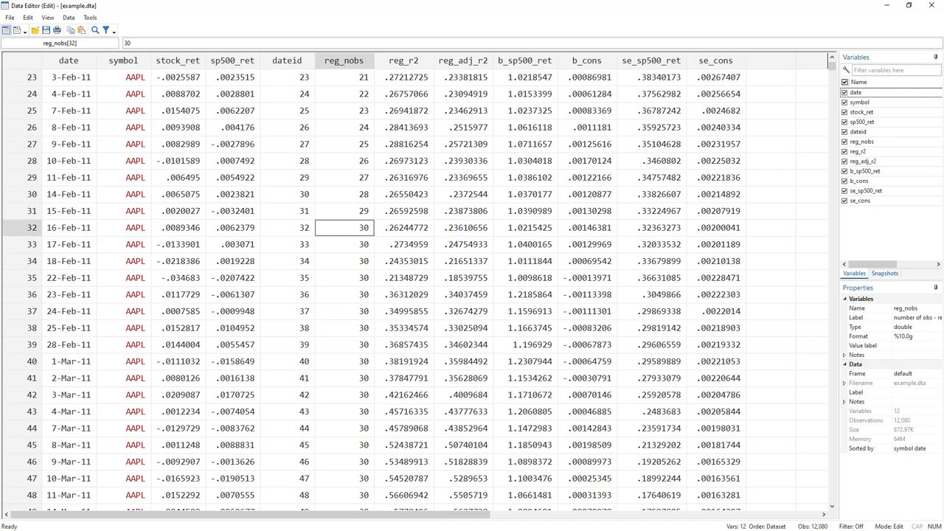
Step: Return to the do-file and rerun the drop command to clear the excludeself regression variables before the mean section
key("alt+Tab")
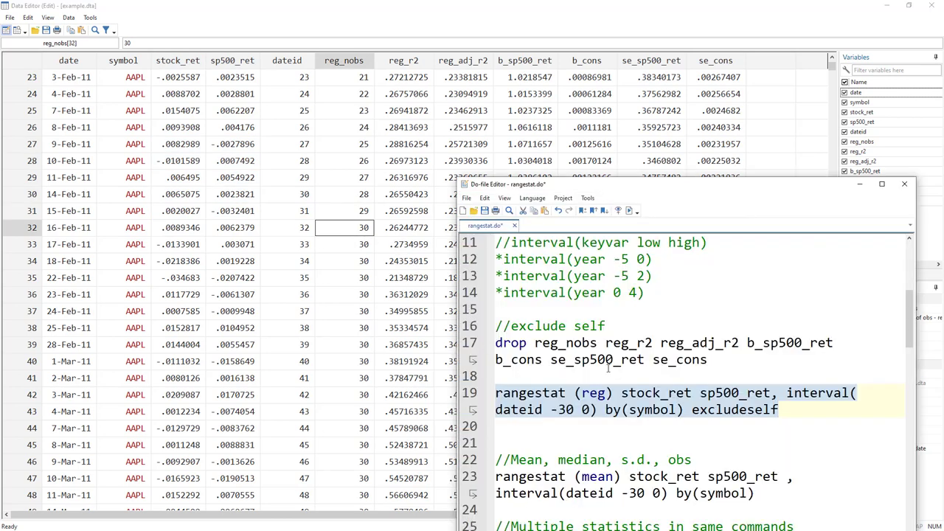
scroll(613, 361, "down", 2)
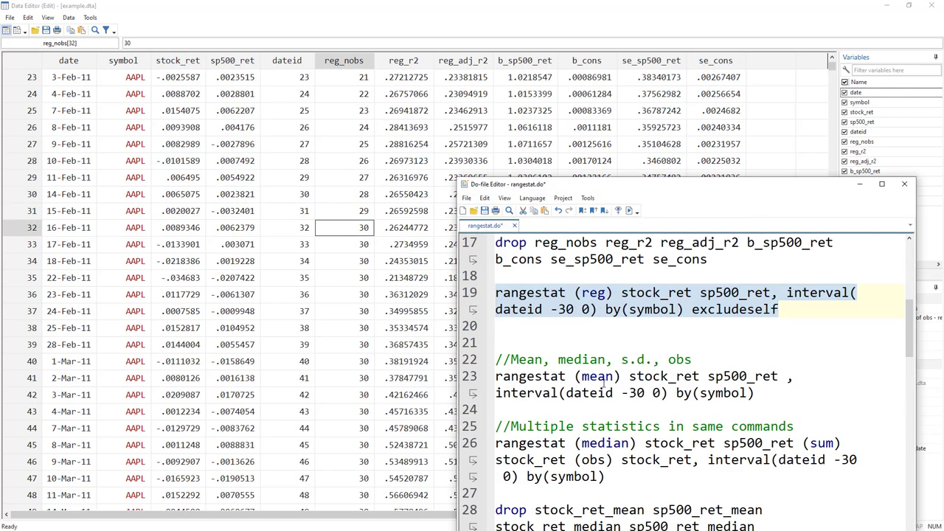
double_click(599, 377)
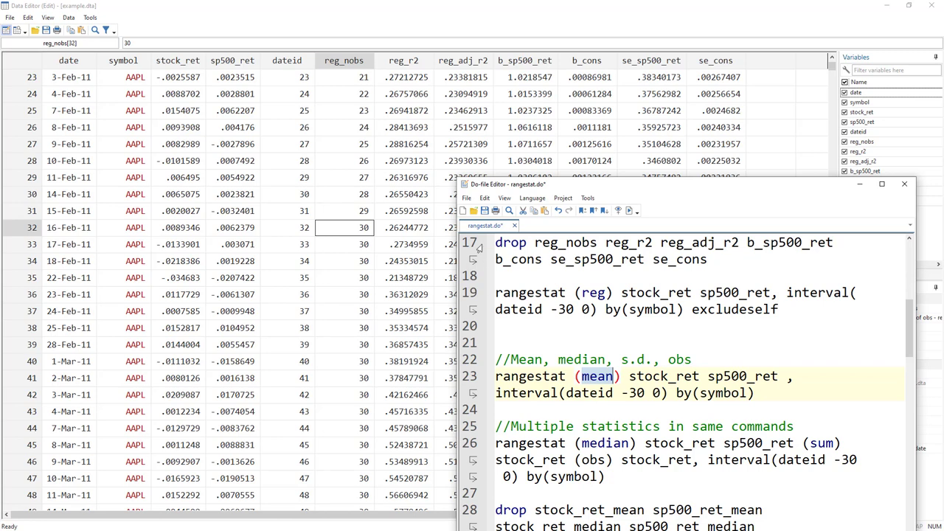
left_click(470, 243)
left_click(629, 211)
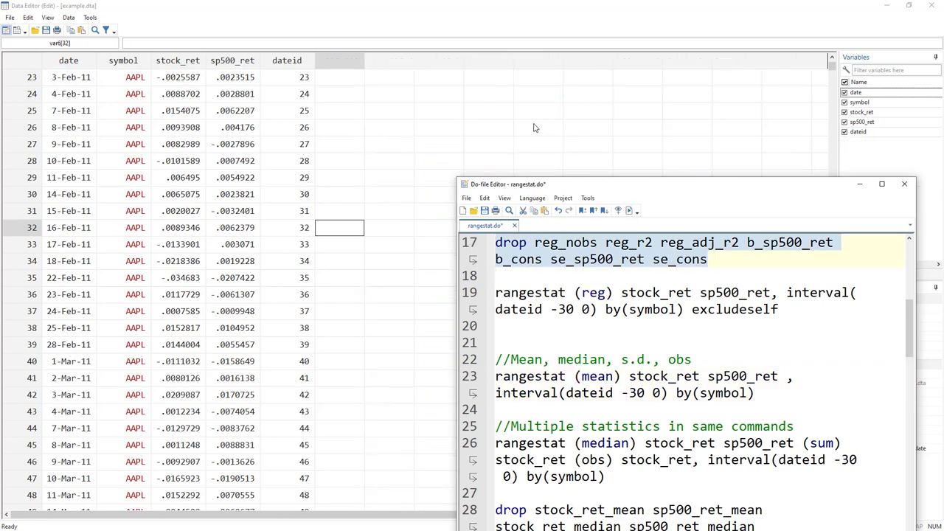
Step: Review the rangestat (mean) command for stock_ret and sp500_ret, including its statistic, interval(dateid -30 0) and by(symbol)
scroll(570, 357, "down", 1)
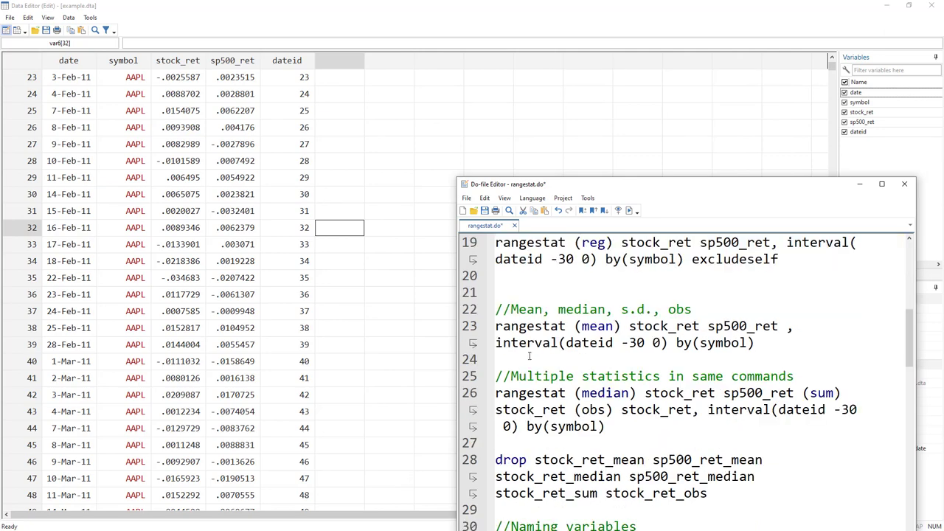
double_click(532, 327)
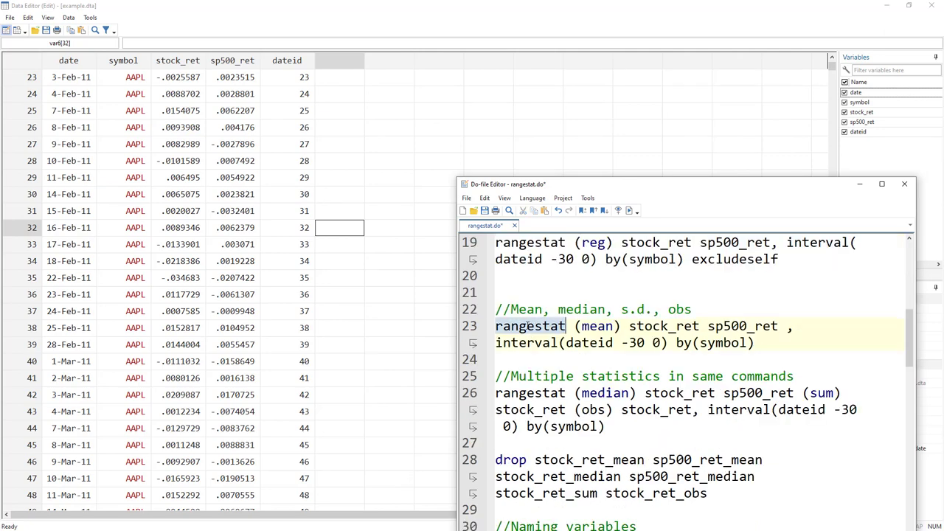
left_click_drag(576, 326, 778, 326)
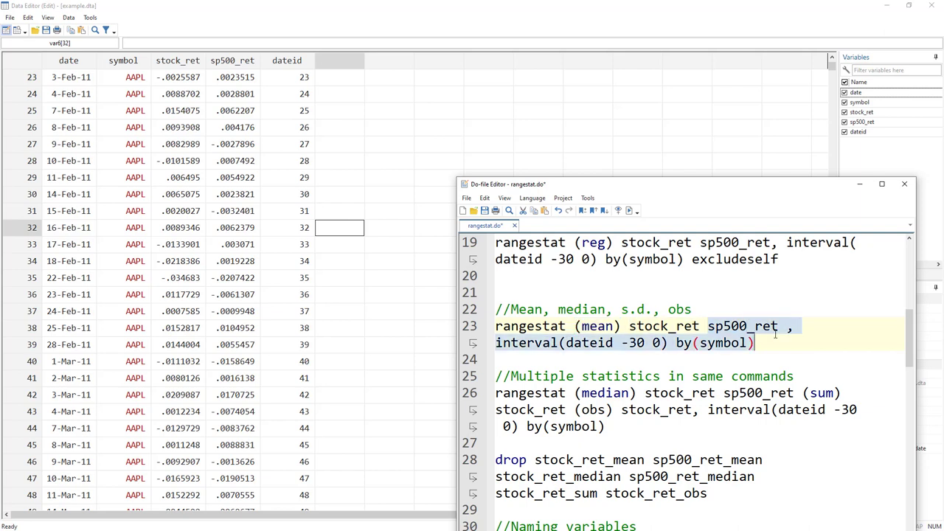
double_click(599, 326)
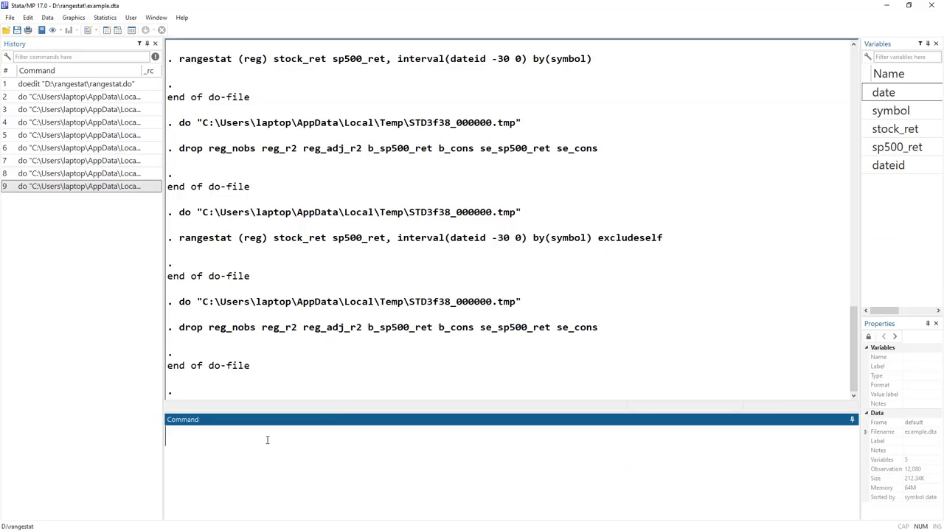
Step: Open the rangestat help file from the main Stata window with help rangestat
type("h")
type("elp rean")
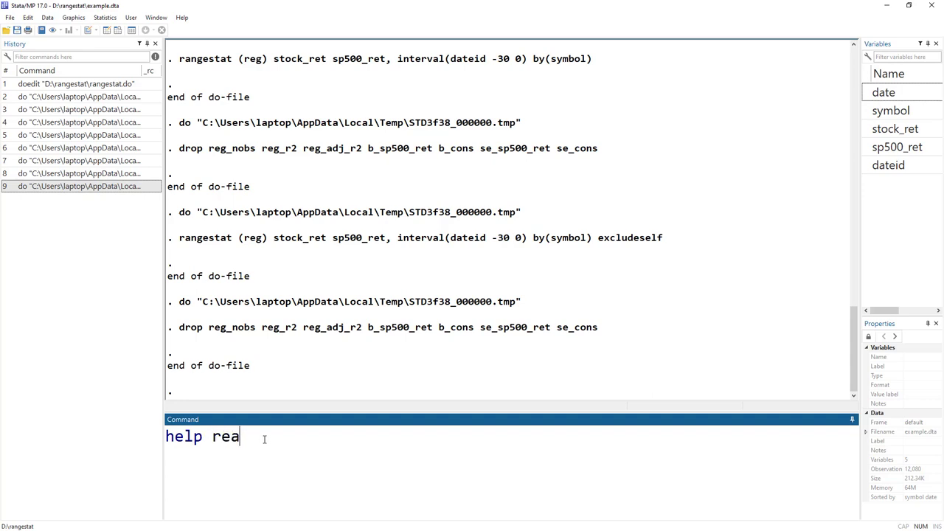
key("BackSpace")
key("BackSpace")
key("BackSpace")
type("angestat")
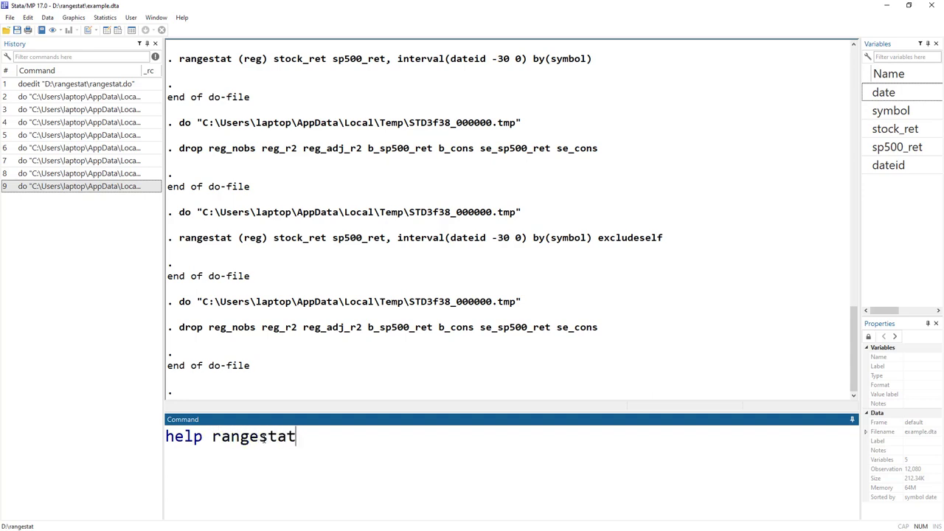
key("Return")
Step: Examine the stat and flex_stat elements of the rangestat syntax and the flex_stat choices down to reg
scroll(497, 295, "down", 2)
scroll(327, 270, "up", 2)
scroll(238, 273, "down", 2)
left_click_drag(223, 265, 265, 267)
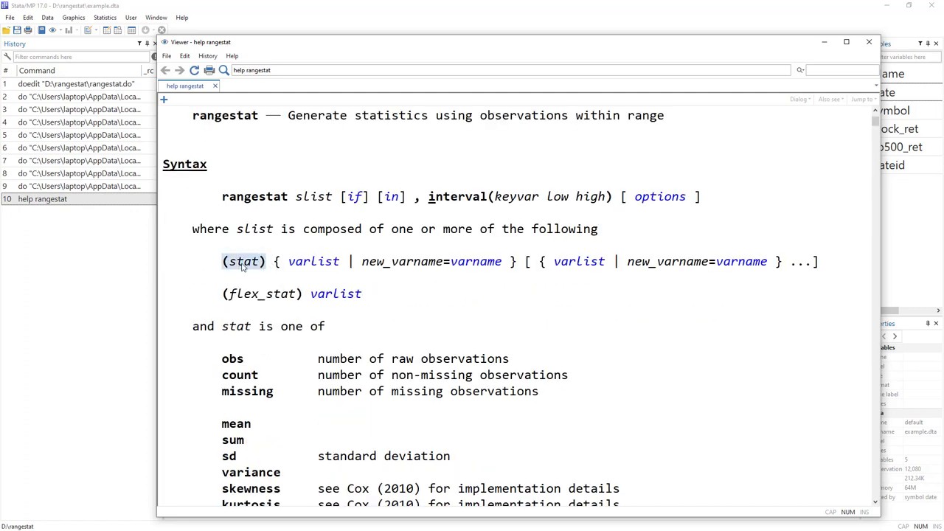
left_click_drag(223, 296, 301, 297)
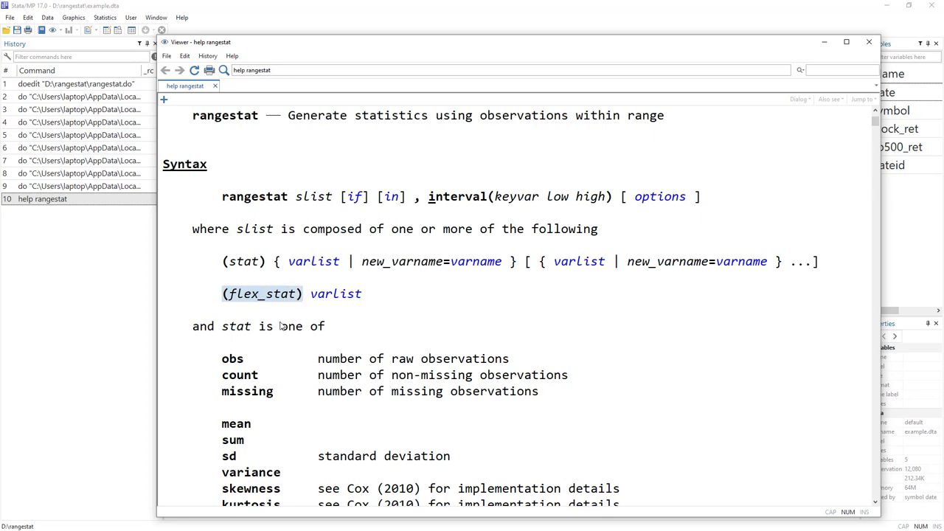
scroll(281, 326, "down", 8)
left_click_drag(224, 329, 252, 360)
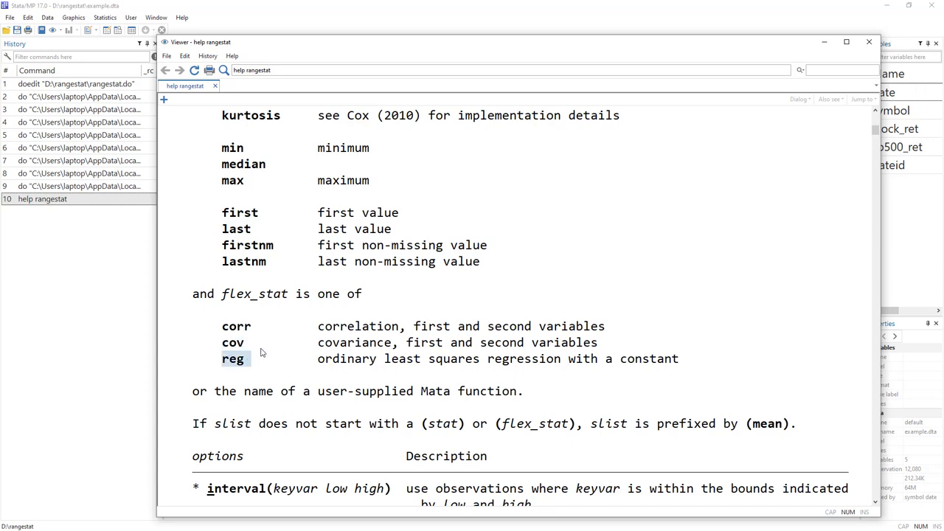
Step: Review the available stat options in the help, from obs and count through mean, sd and kurtosis, and return to the do-file
scroll(279, 333, "up", 6)
scroll(287, 289, "up", 1)
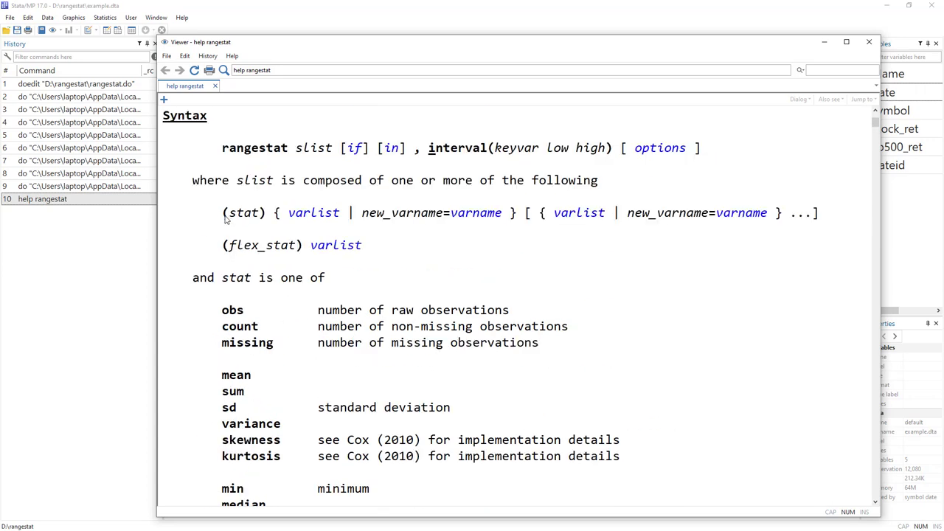
left_click_drag(223, 216, 263, 229)
left_click_drag(223, 312, 259, 327)
left_click(222, 376)
left_click_drag(223, 407, 258, 408)
left_click_drag(222, 453, 273, 461)
key("alt+Tab")
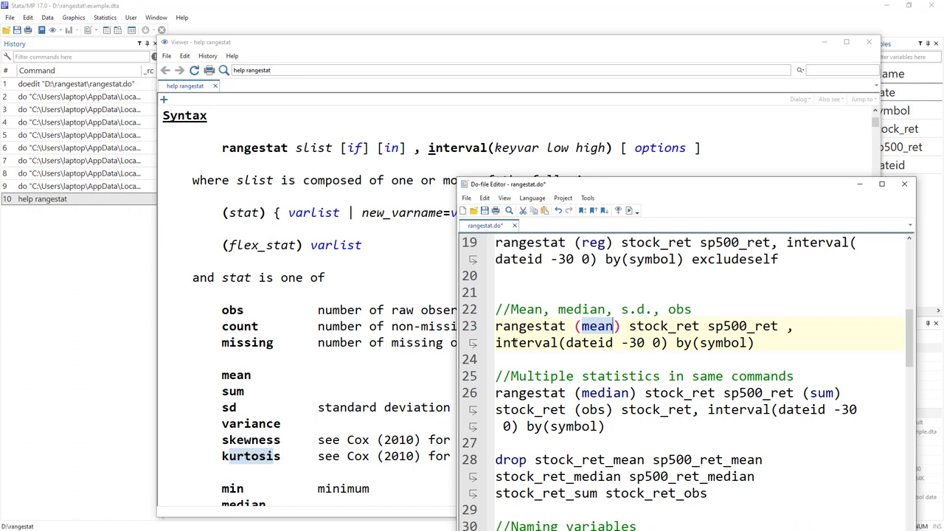
Step: Review the rangestat (mean) command on line 23, including its statistic, the stock_ret and sp500_ret variables and the interval option
double_click(518, 325)
double_click(597, 326)
left_click_drag(629, 325, 777, 326)
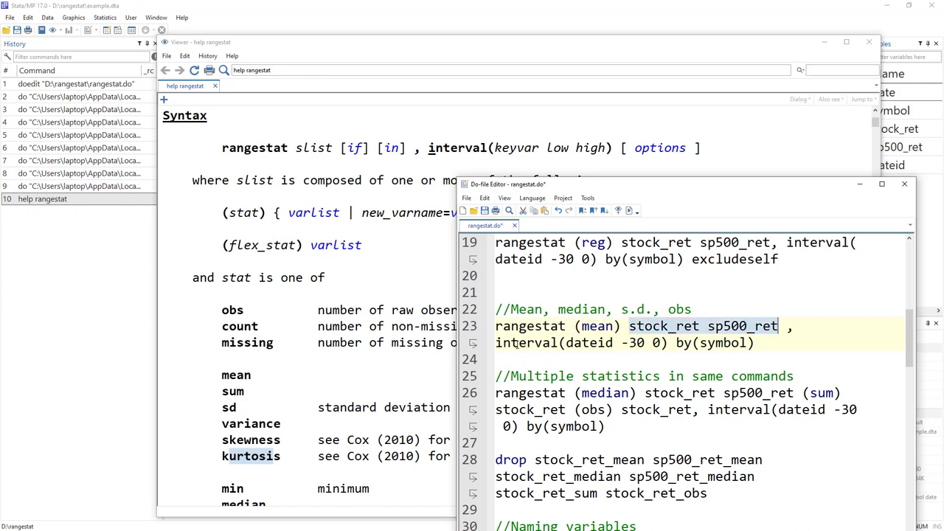
left_click_drag(515, 343, 622, 343)
left_click(578, 327)
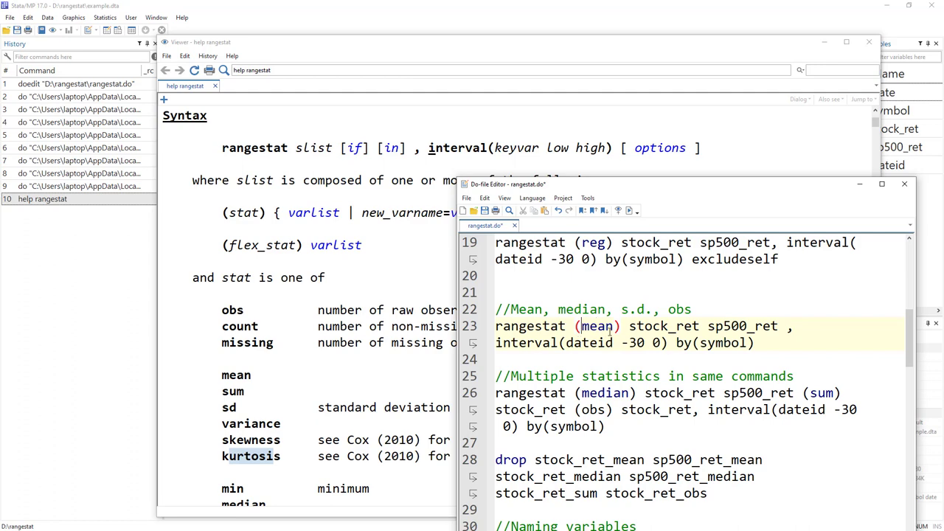
Step: Open the Data Editor, run the rangestat (mean) command for stock_ret and sp500_ret, and check the rolling means from the first observation
key("ctrl+8")
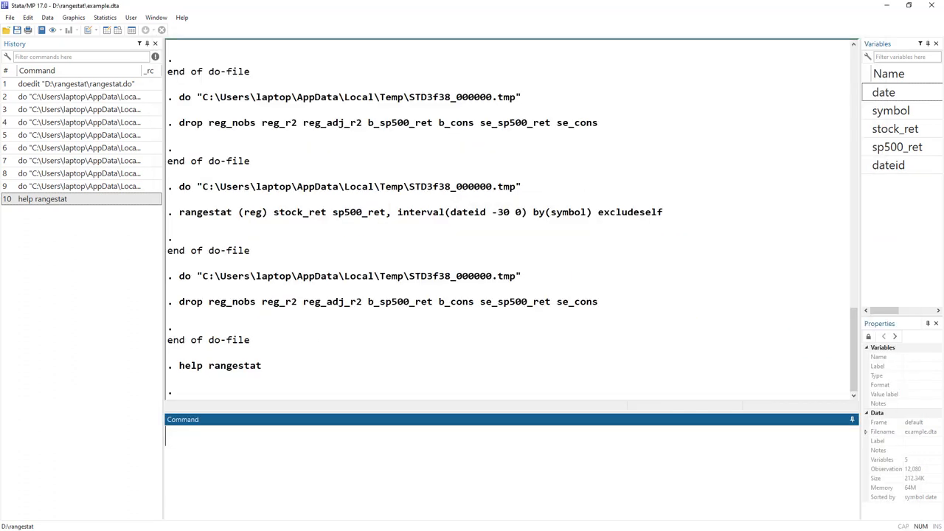
left_click(469, 327)
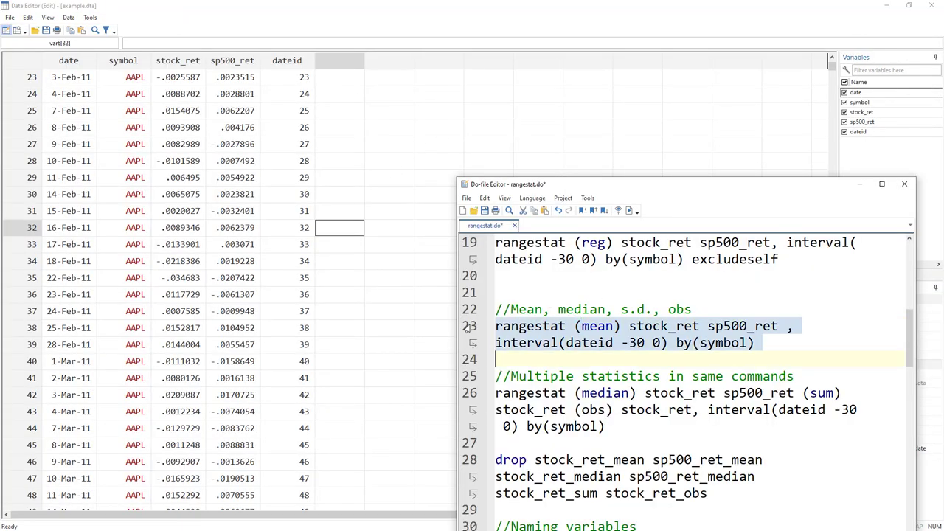
key("ctrl+d")
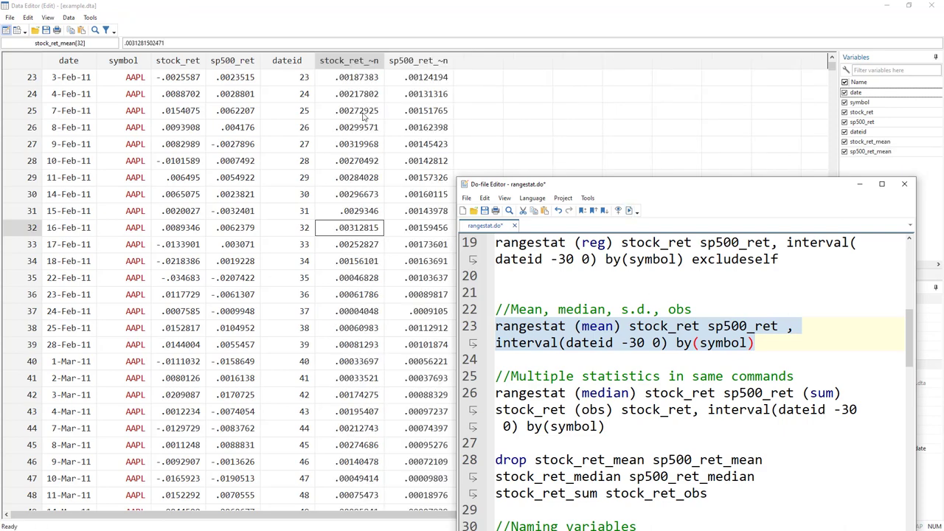
scroll(362, 103, "up", 8)
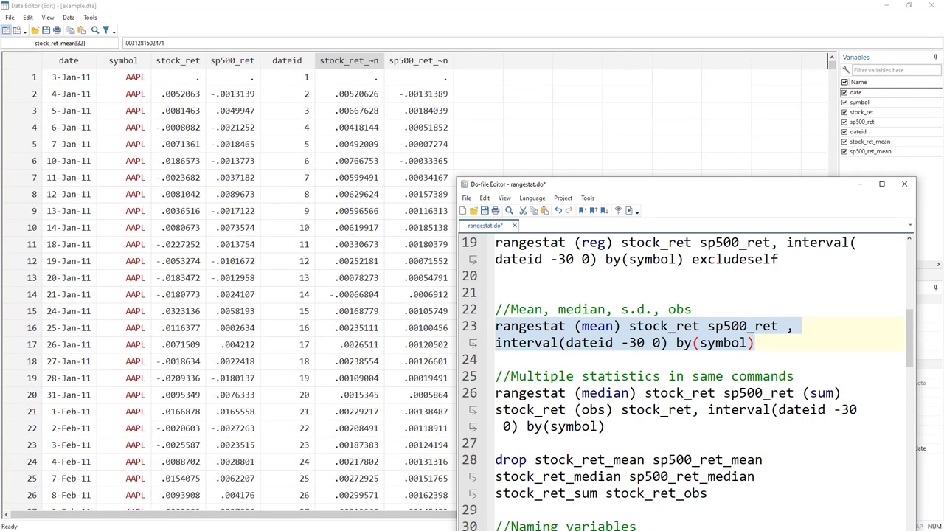
key("ctrl+d")
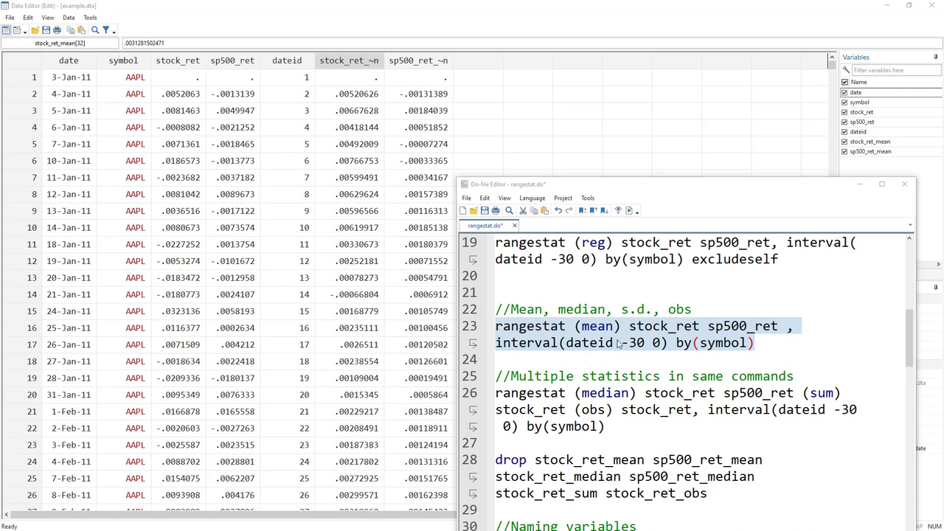
Step: Review the multiple-statistics rangestat command, matching median to stock_ret and sp500_ret, and both sum and obs to stock_ret
left_click_drag(507, 379, 714, 379)
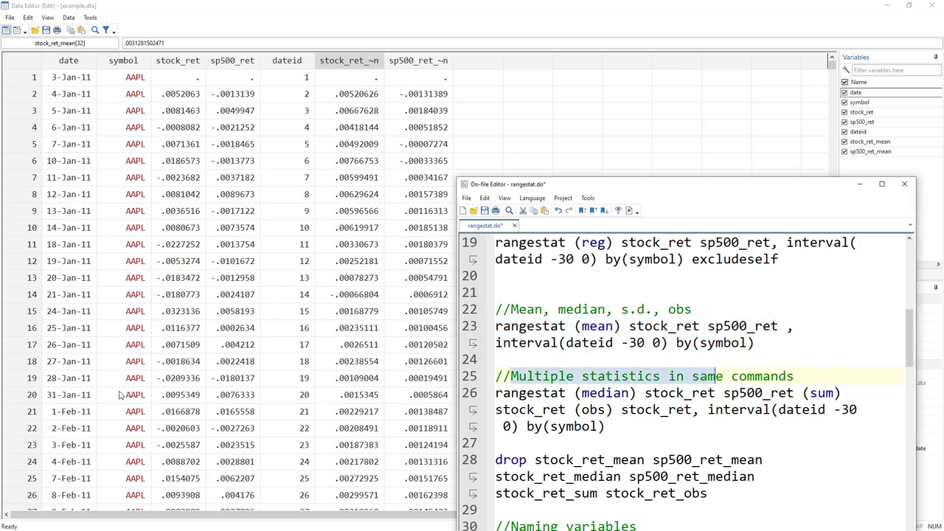
double_click(568, 394)
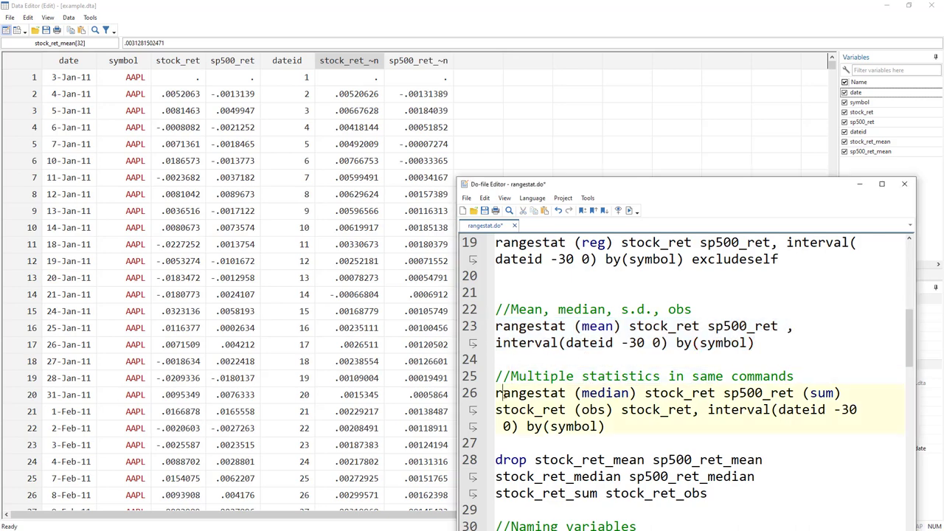
left_click_drag(574, 394, 793, 394)
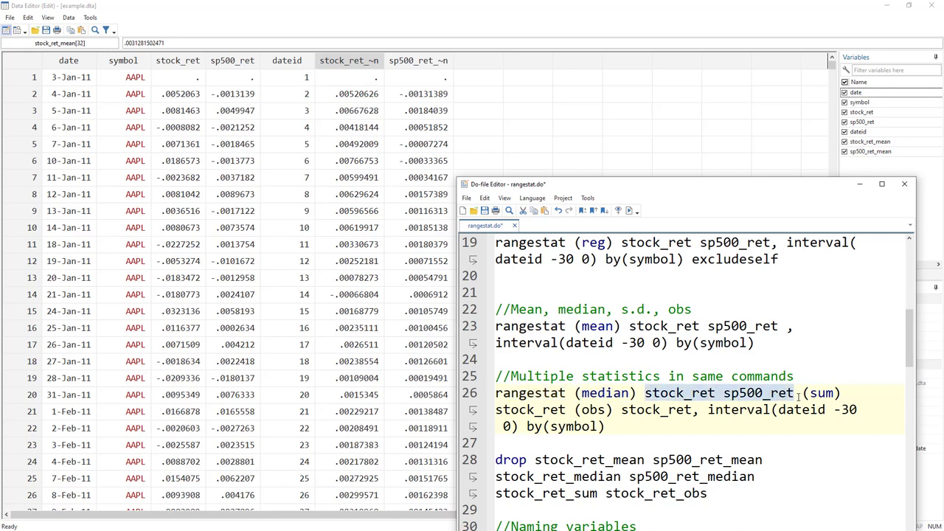
left_click(637, 393)
left_click_drag(637, 393, 575, 388)
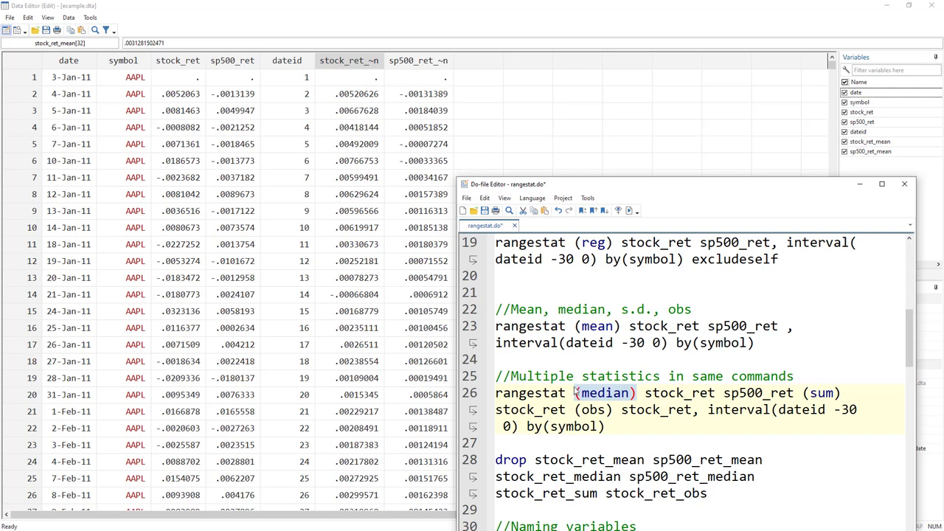
left_click_drag(643, 394, 845, 393)
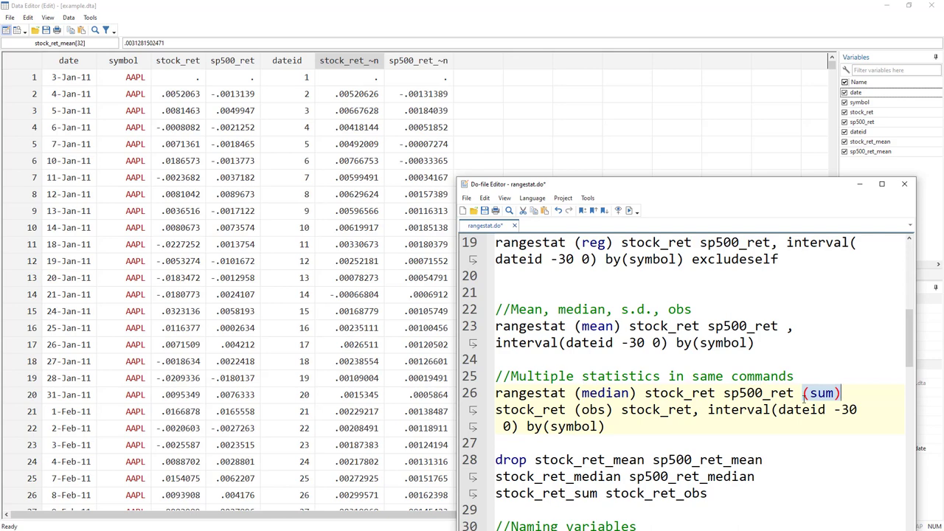
double_click(531, 409)
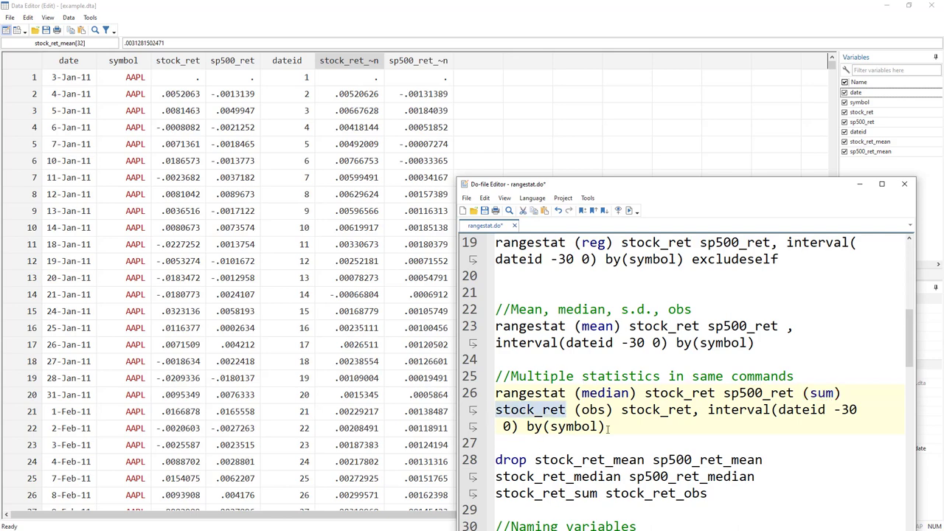
left_click(575, 410)
double_click(656, 410)
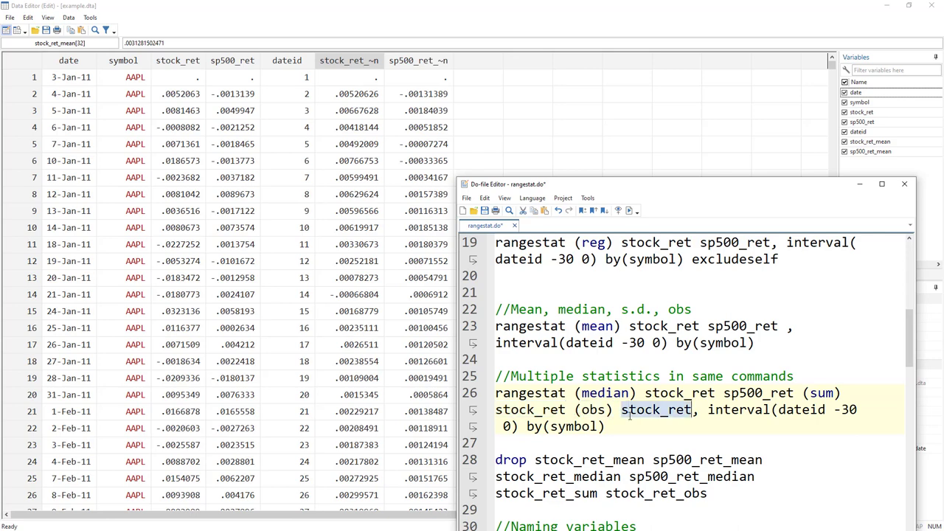
Step: Run the rangestat command combining median, sum and obs, and examine its new columns in the data around row 31
left_click(465, 397)
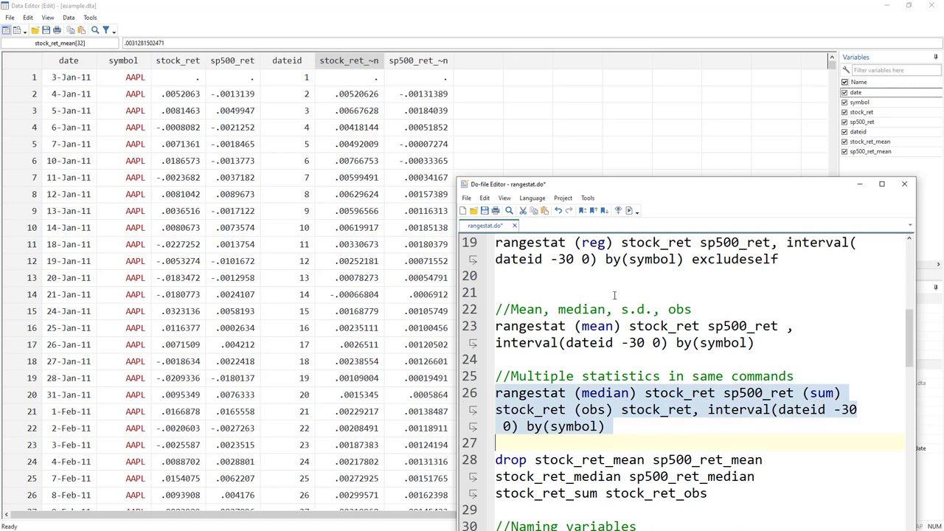
left_click(629, 211)
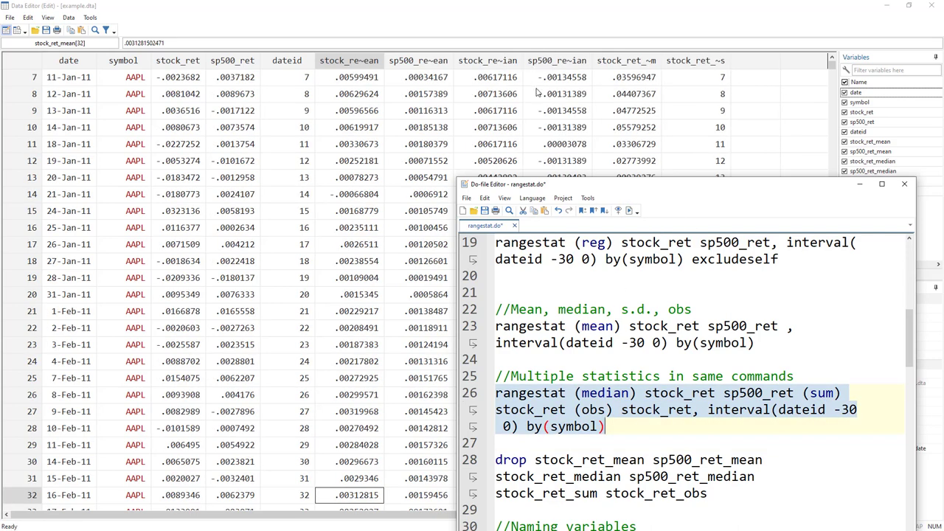
left_click(507, 78)
left_click_drag(506, 78, 564, 100)
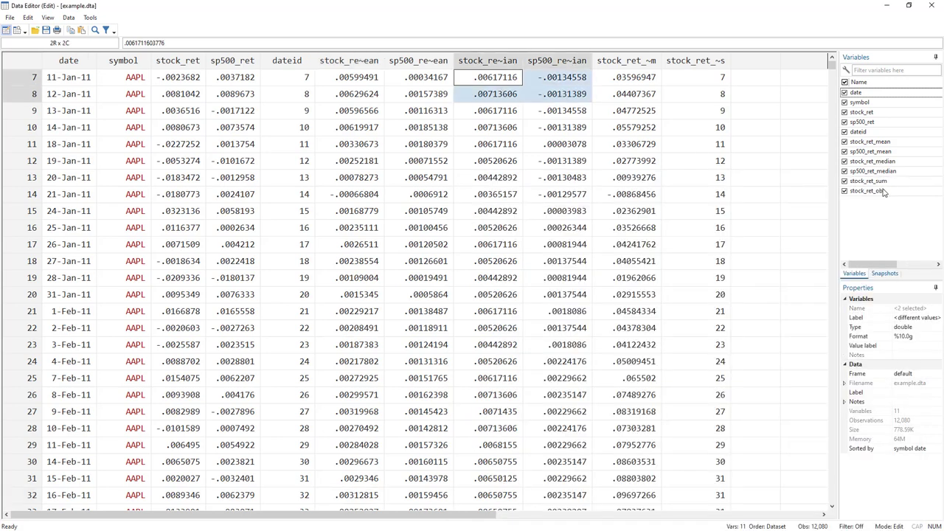
scroll(699, 194, "up", 2)
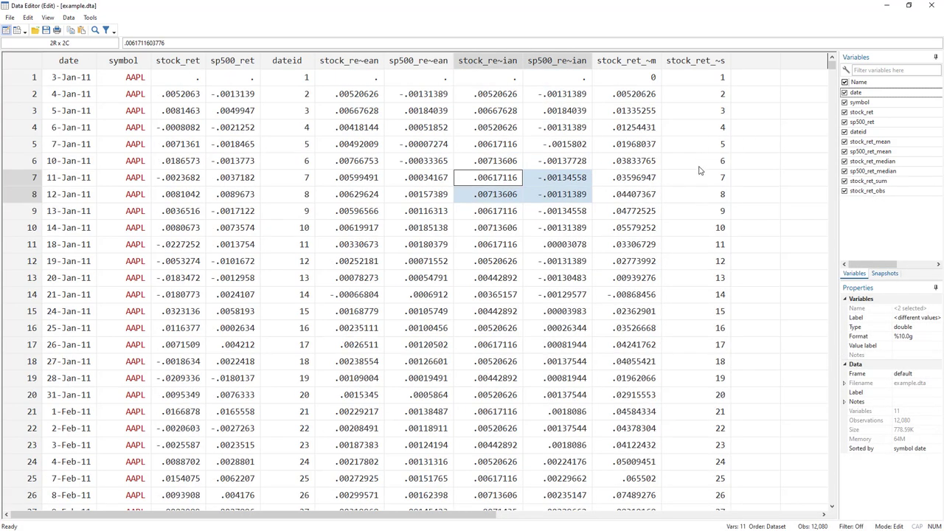
scroll(702, 160, "down", 5)
left_click_drag(714, 332, 396, 331)
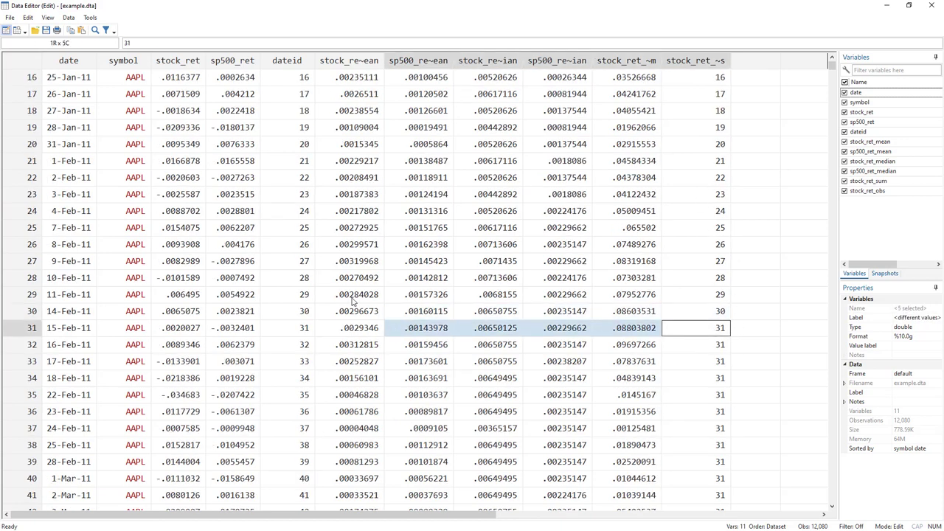
key("alt+Tab")
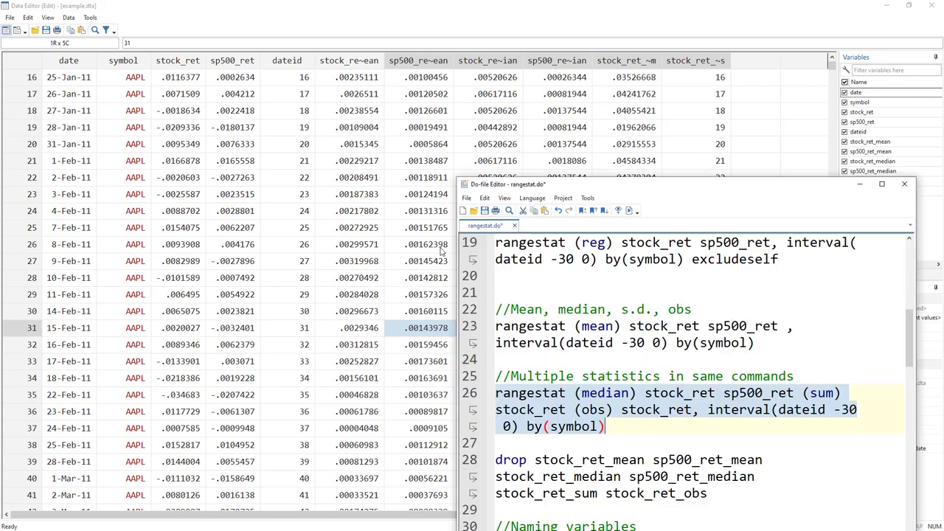
Step: Drop the generated mean, median, sum and obs variables by running the drop command on line 28
left_click(629, 435)
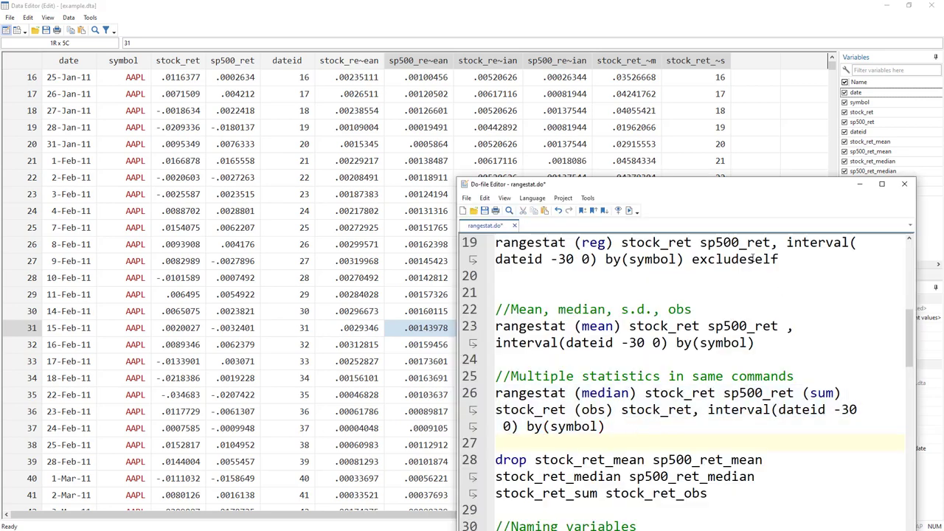
double_click(767, 260)
left_click(631, 434)
scroll(568, 442, "down", 1)
left_click(476, 415)
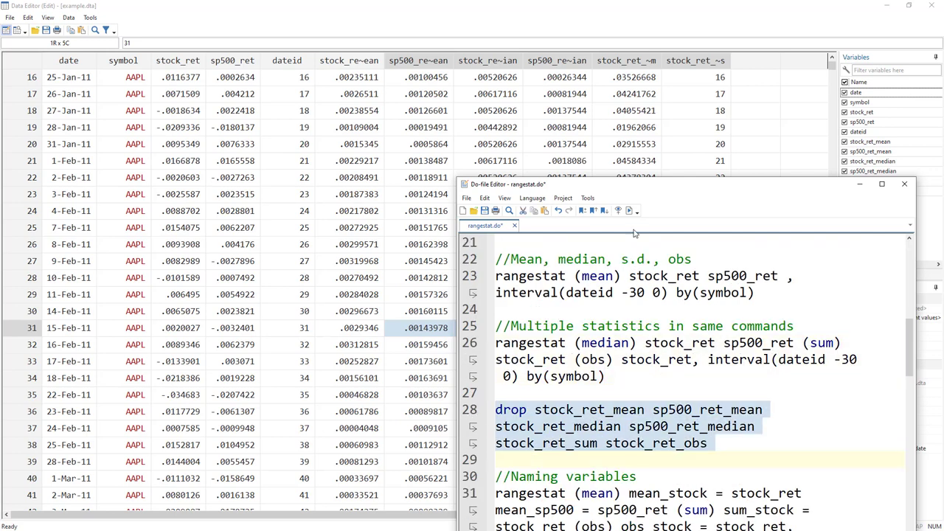
double_click(623, 347)
double_click(818, 343)
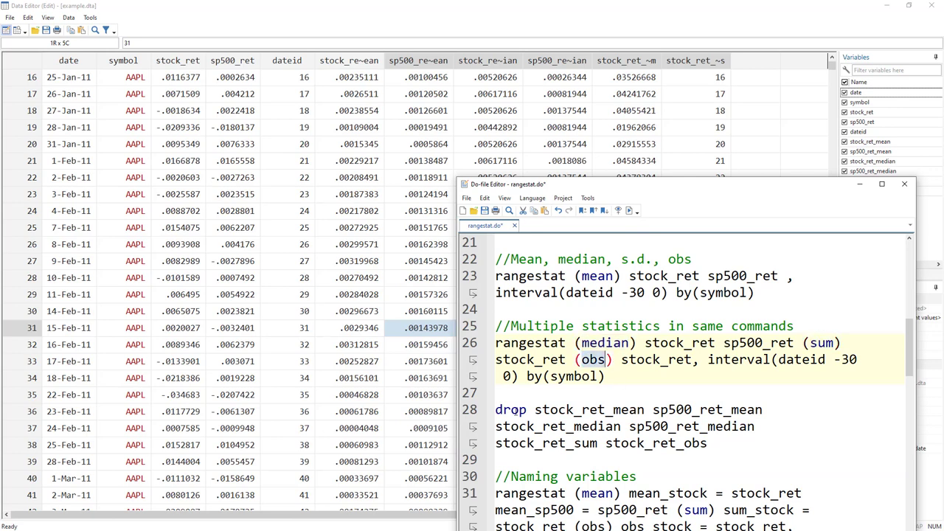
left_click(472, 417)
left_click(627, 211)
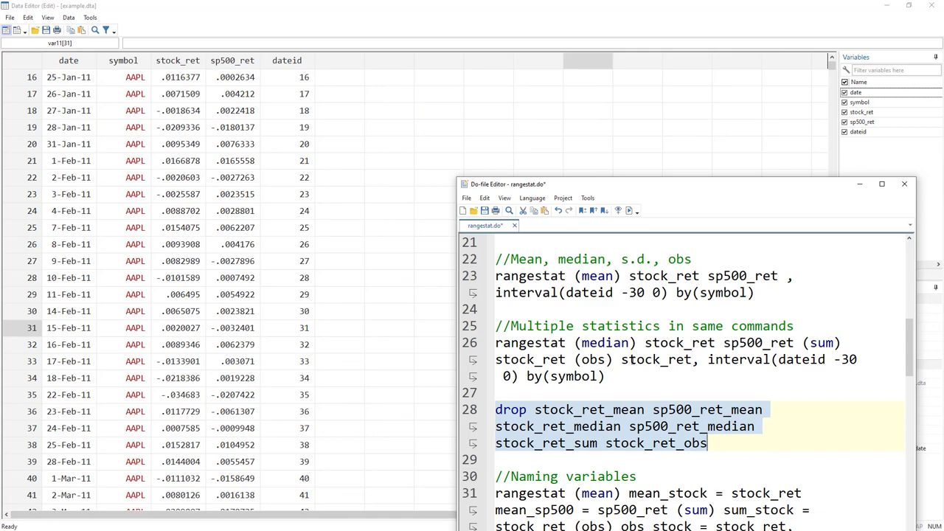
Step: Rerun the combined median, sum and obs rangestat command and move the do-file window clear of the variable list
left_click(472, 347)
left_click(627, 211)
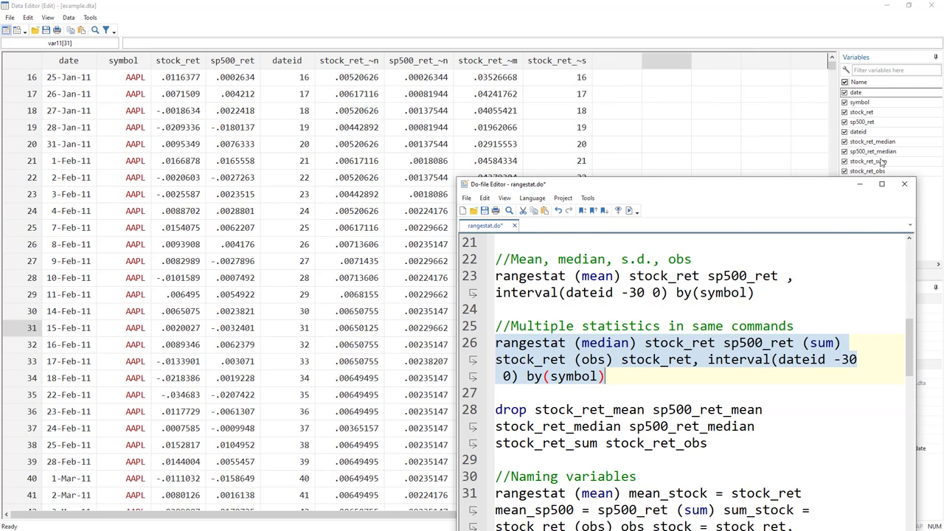
left_click_drag(842, 187, 835, 203)
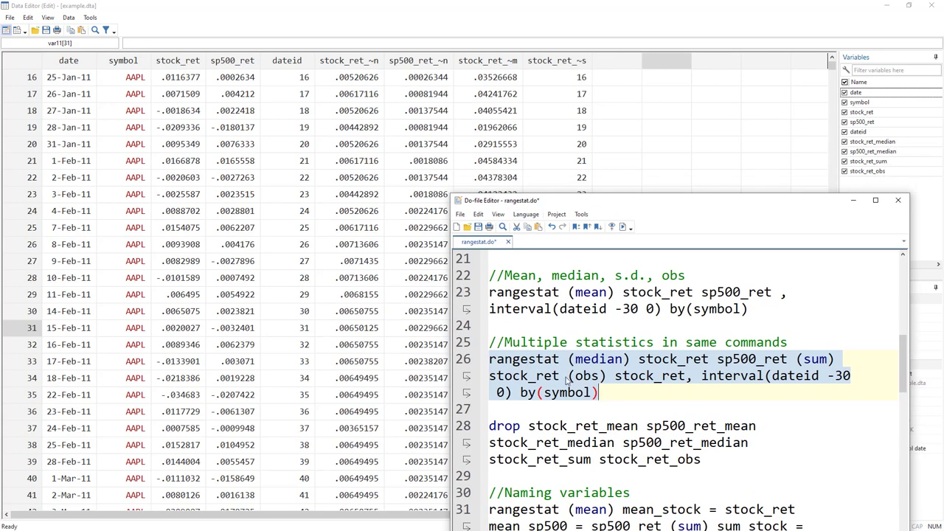
Step: Check the new_varname=varname element of the rangestat syntax in the help, and return to the do-file's Naming variables section
scroll(546, 392, "down", 2)
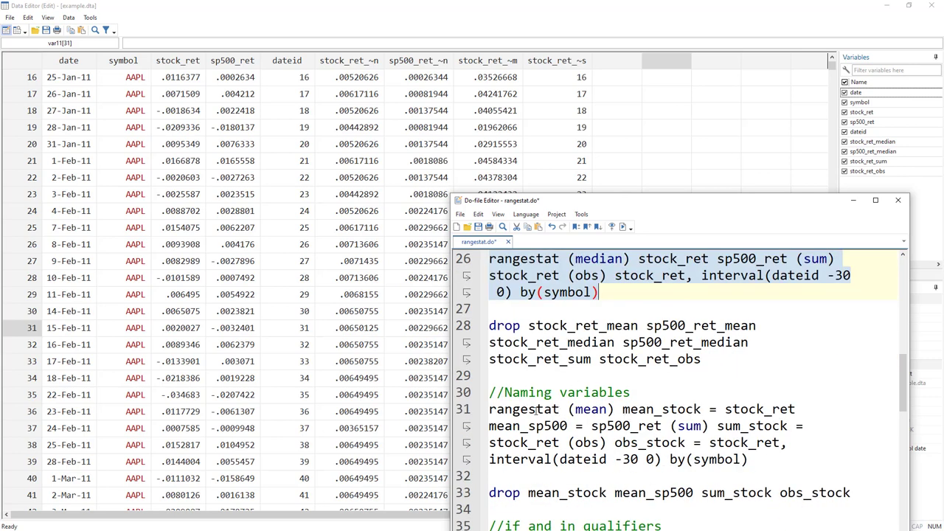
key("F1")
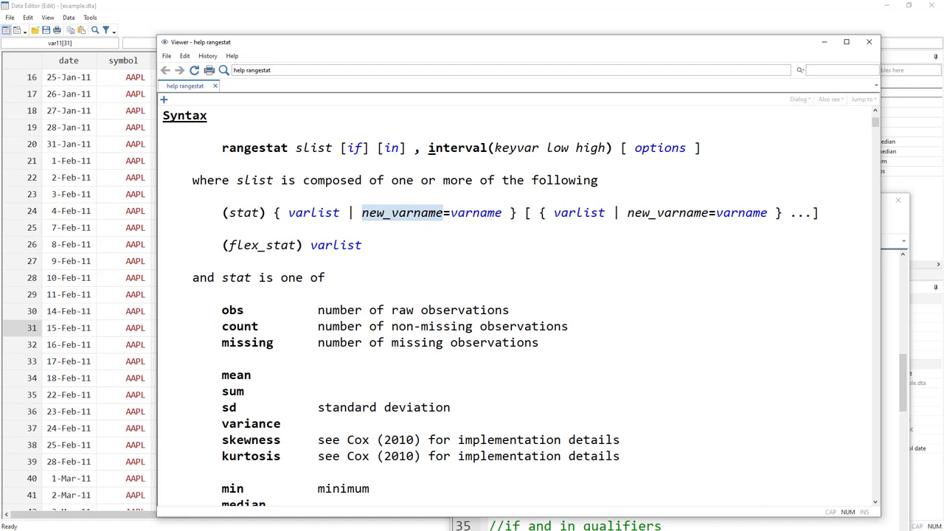
key("alt+F4")
key("alt+Tab")
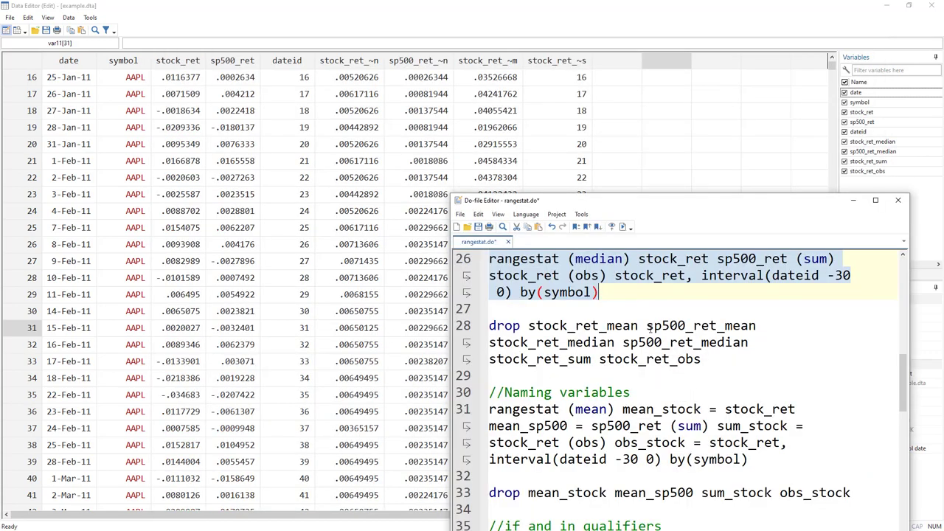
Step: Review how the line 31 rangestat command assigns mean_stock, mean_sp500 and sum_stock to their source return variables
double_click(580, 410)
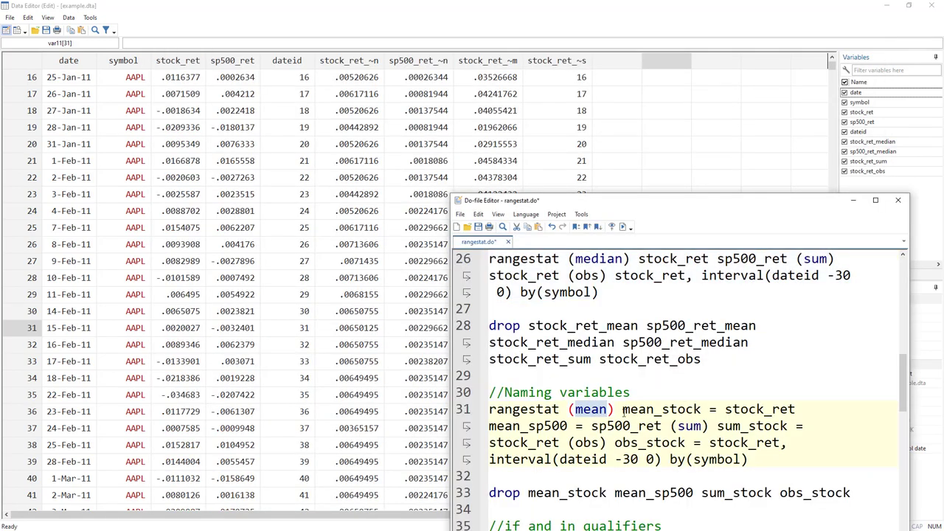
double_click(765, 410)
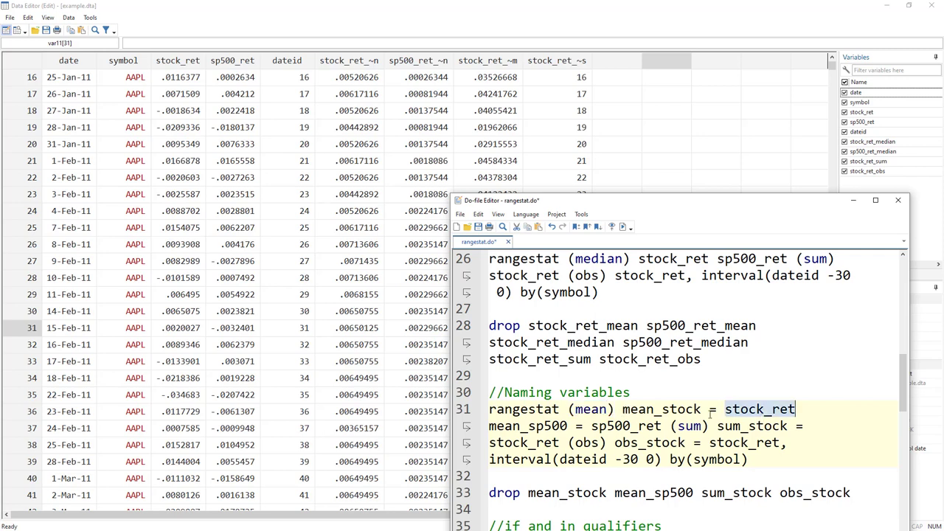
left_click_drag(621, 409, 771, 410)
double_click(712, 410)
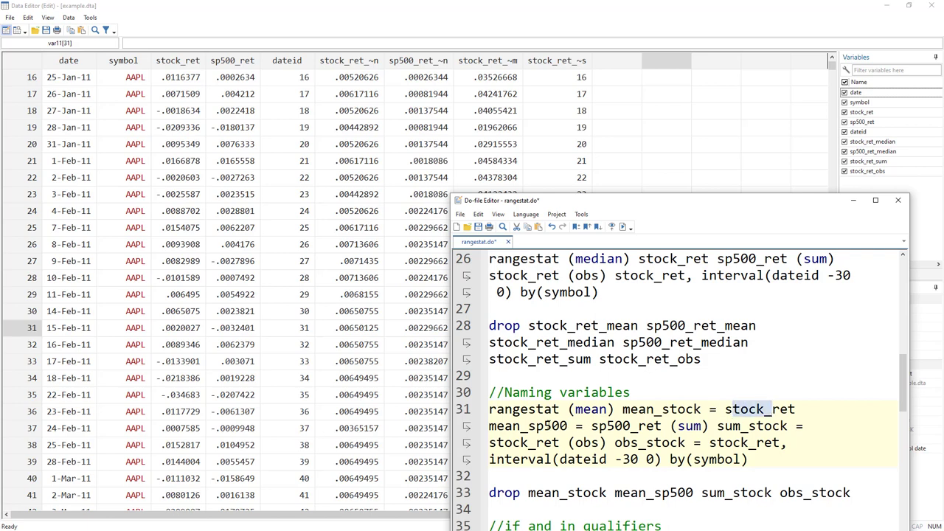
left_click(536, 426)
double_click(520, 426)
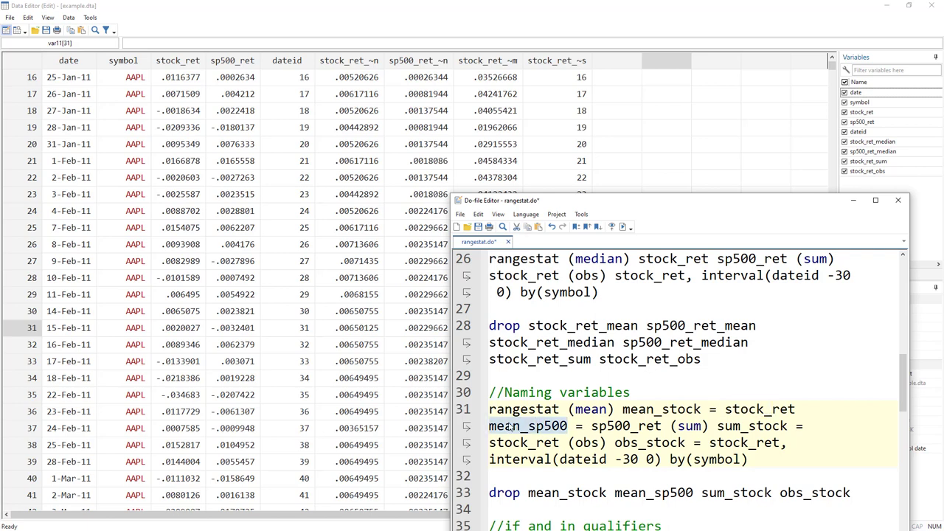
left_click_drag(593, 426, 657, 426)
left_click_drag(717, 426, 789, 427)
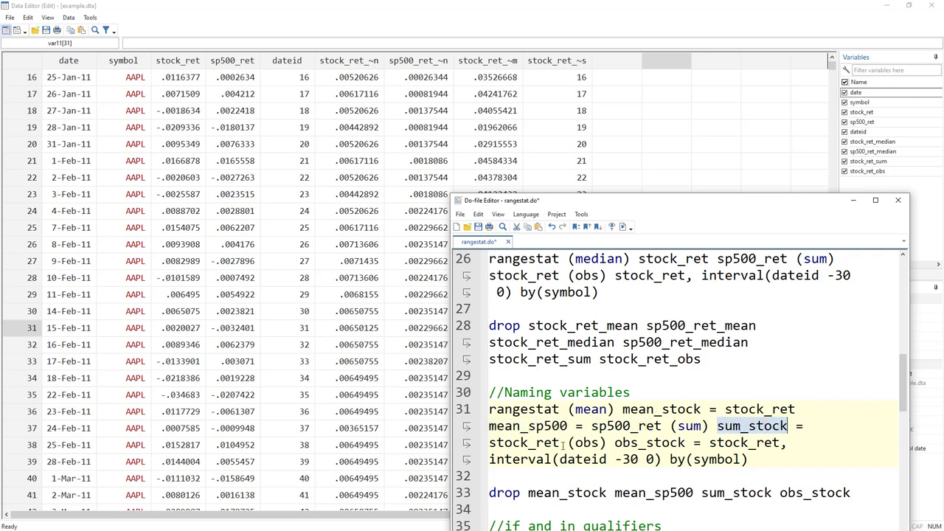
left_click_drag(560, 442, 503, 443)
Step: Run the line 31 rangestat command to create mean_stock, mean_sp500, sum_stock and obs_stock
left_click(466, 411)
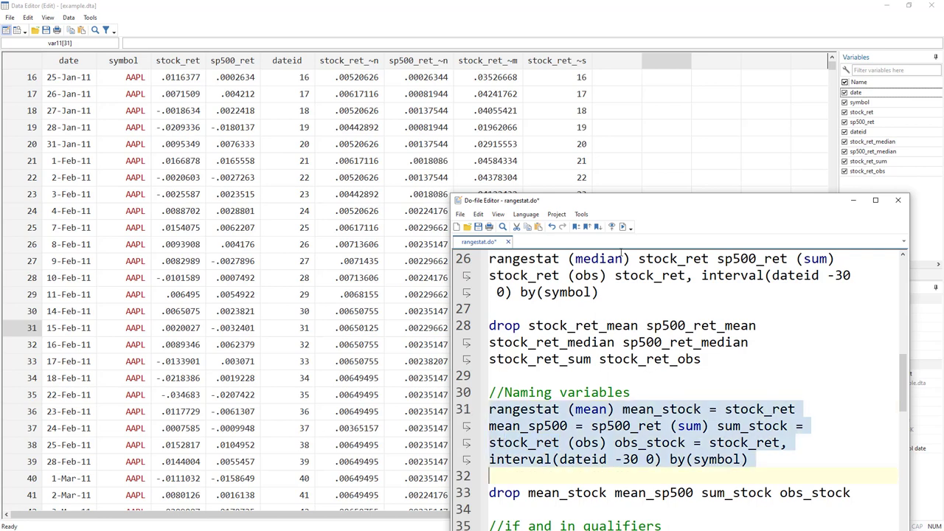
left_click(622, 227)
left_click(676, 95)
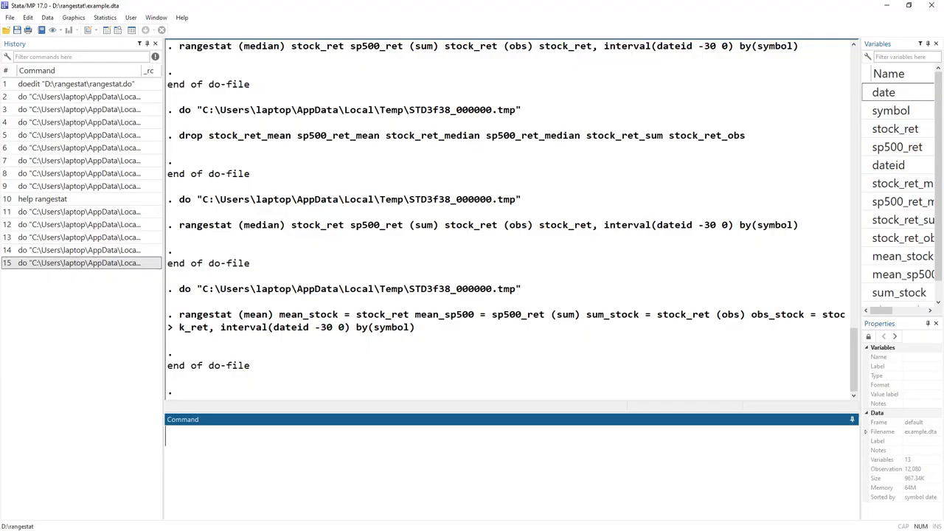
Step: Drop all eight generated variables, from stock_ret_median through obs_stock, with a single drop command in the main Stata window
left_click(912, 188)
scroll(902, 275, "down", 1)
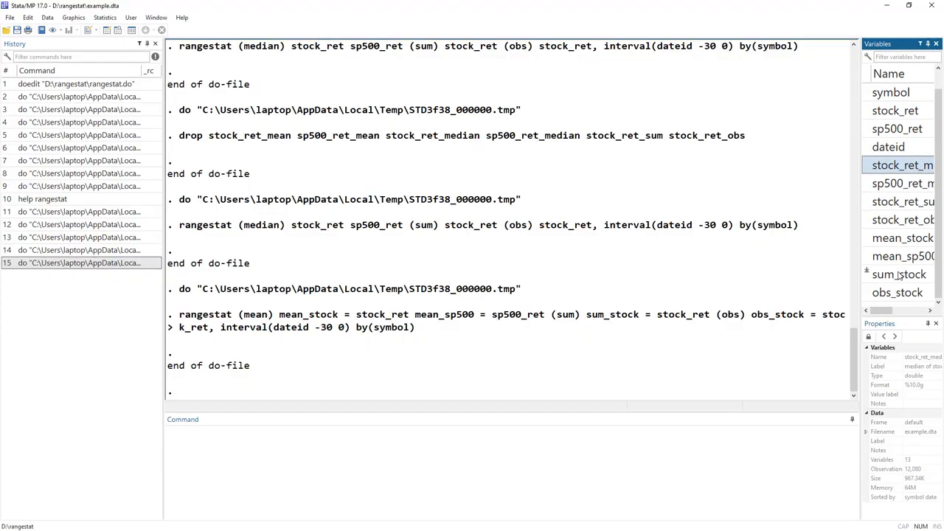
left_click(893, 295, "shift")
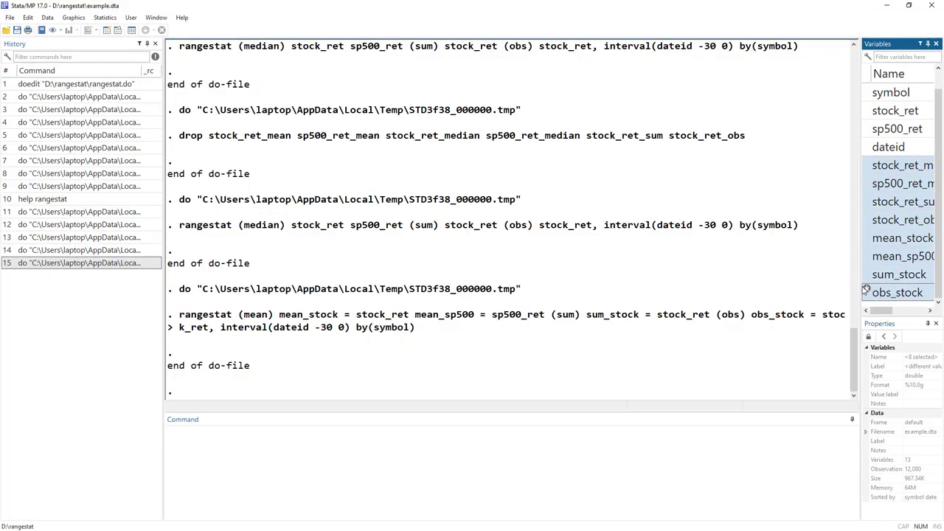
left_click_drag(871, 290, 199, 453)
left_click(167, 440)
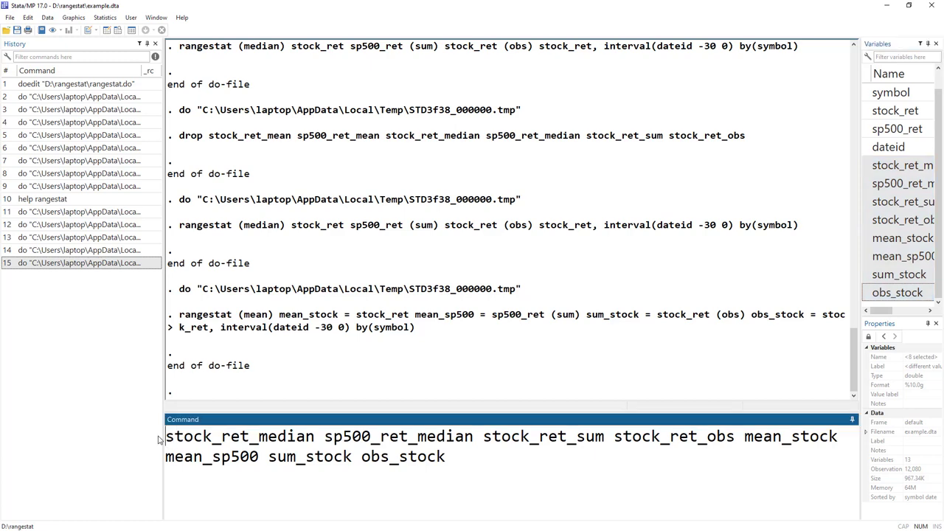
type("drop")
key("Return")
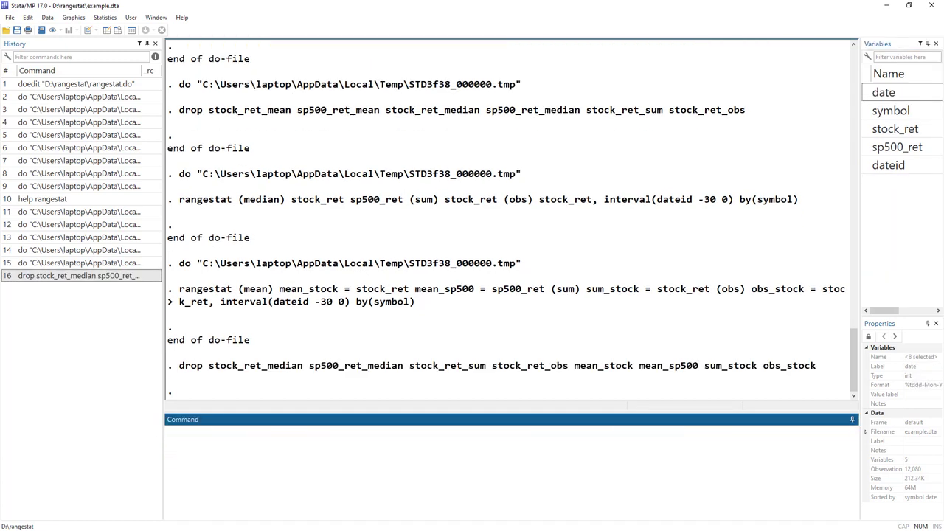
Step: Move the do-file window higher and review how the line 36 rangestat command limits the stock_ret mean with if symbol=="AAPL"
key("alt+Tab")
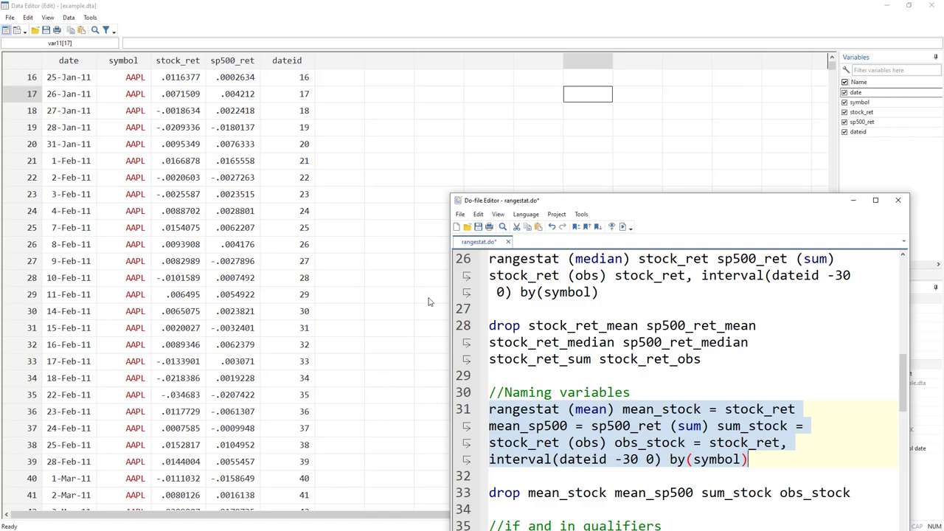
left_click_drag(655, 198, 626, 84)
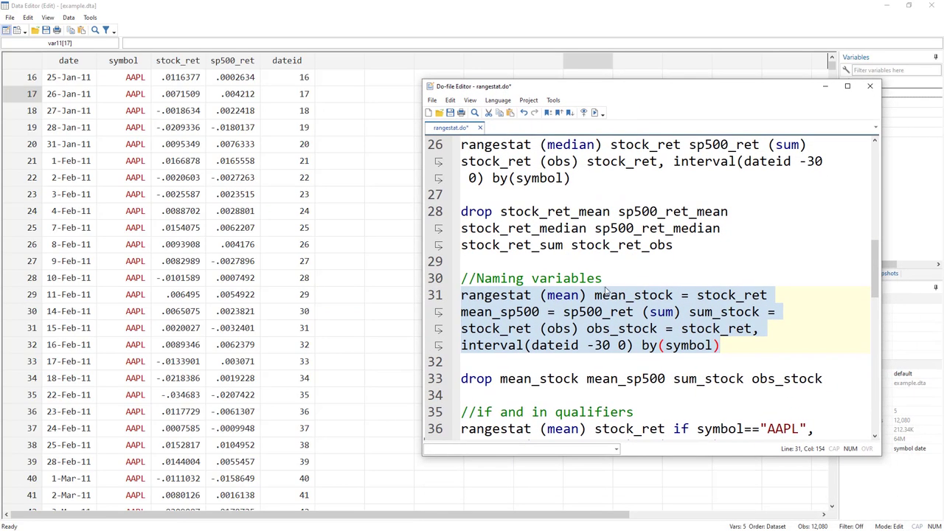
scroll(601, 284, "down", 3)
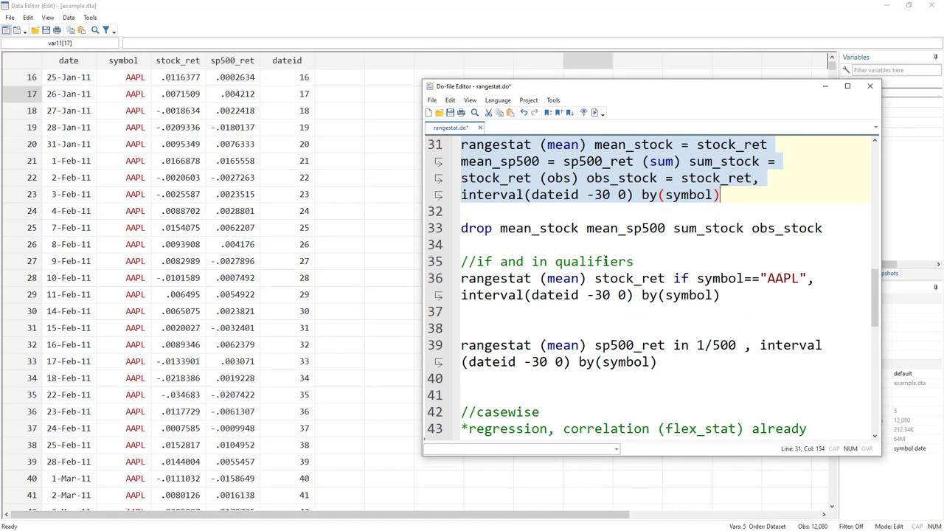
double_click(479, 261)
left_click_drag(532, 261, 580, 260)
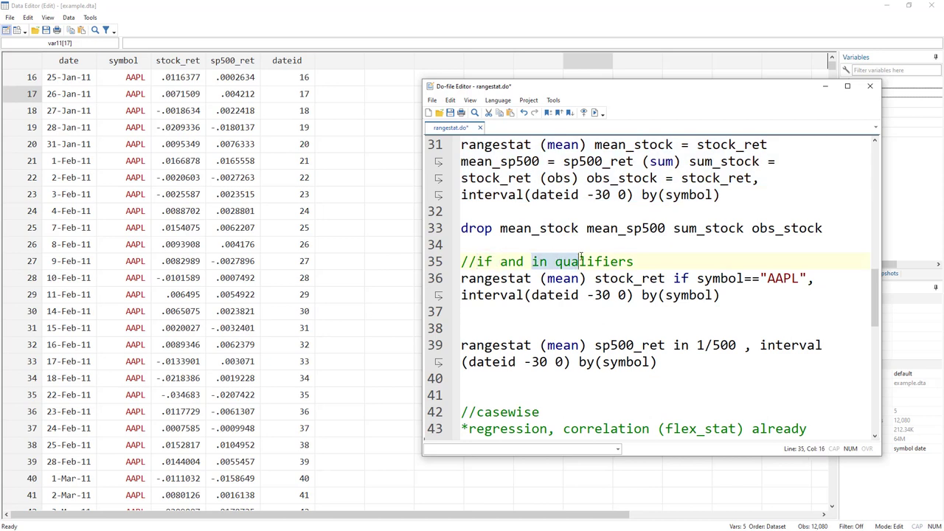
left_click_drag(673, 278, 689, 278)
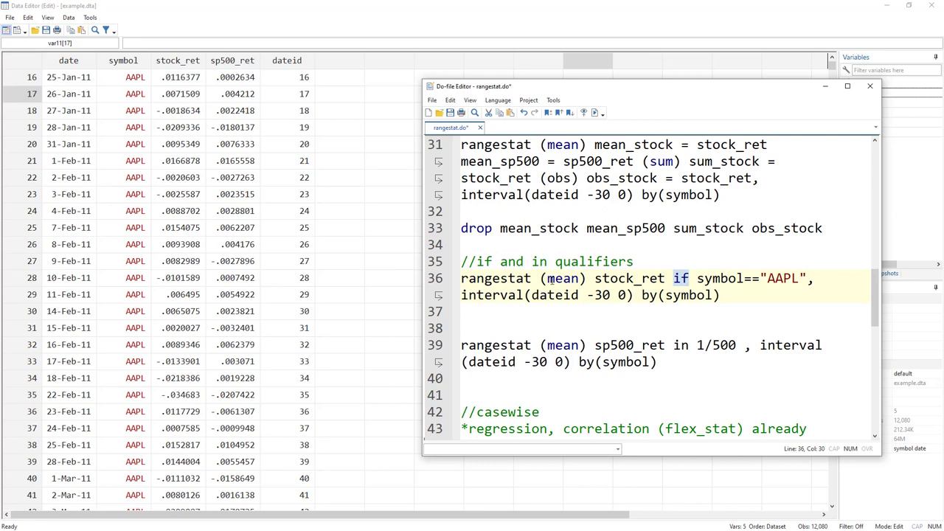
double_click(606, 278)
left_click_drag(760, 278, 814, 278)
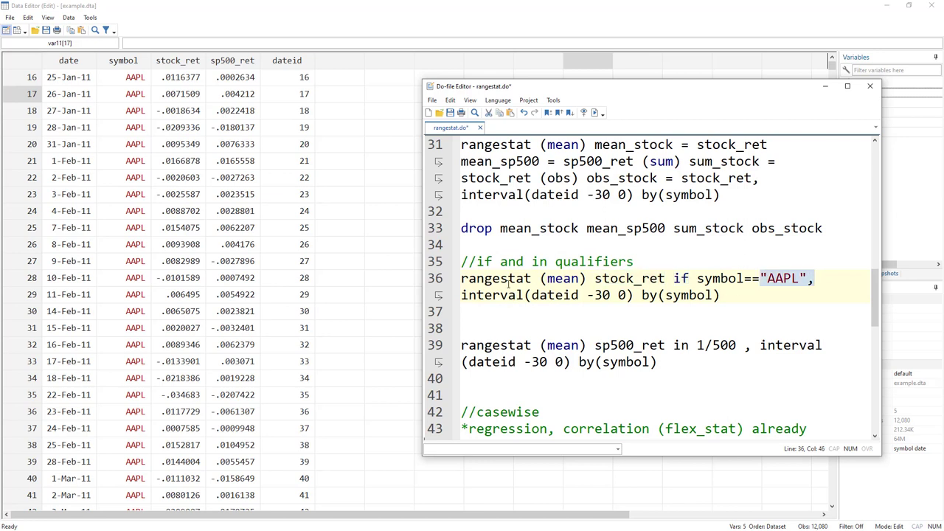
Step: Run the line 36 rangestat mean command for symbol AAPL and inspect stock_ret_mean for another symbol in the data
left_click(425, 285)
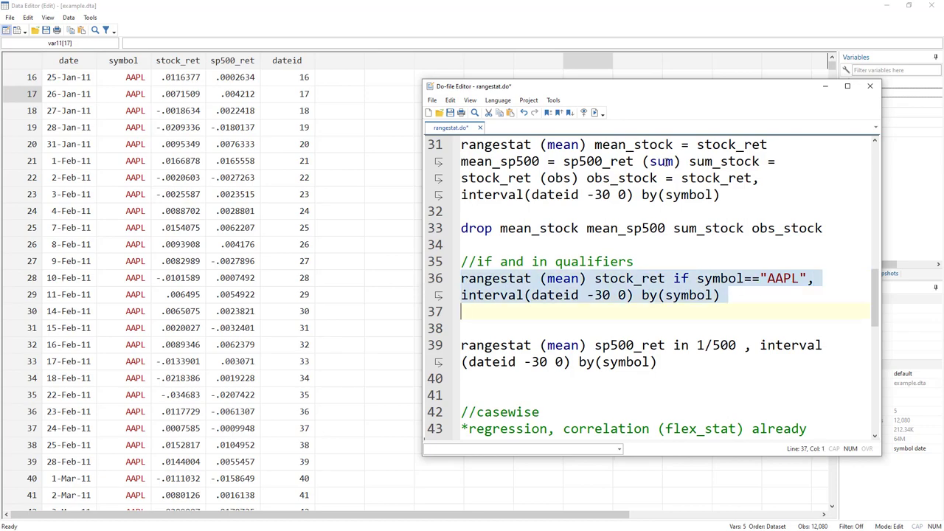
left_click(595, 112)
left_click(373, 161)
left_click_drag(829, 70, 819, 238)
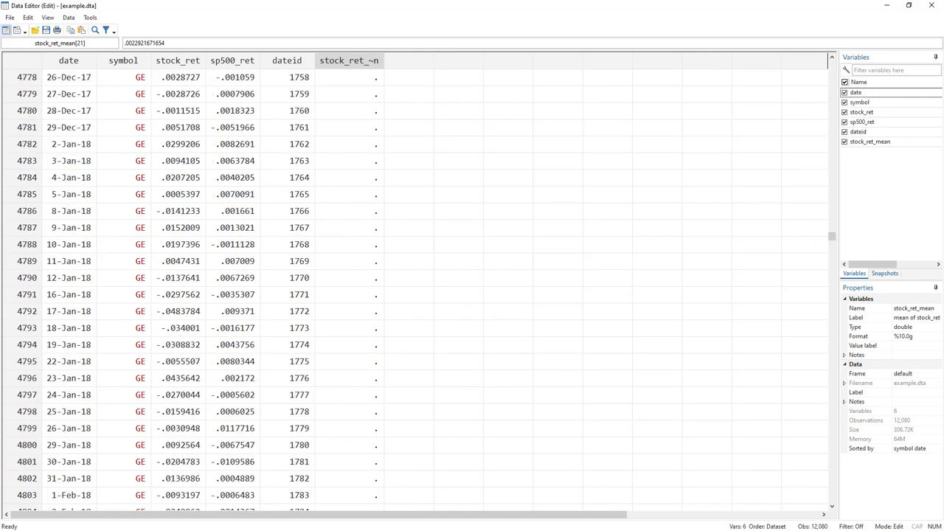
Step: Return to the do-file and run the line 39 rangestat mean command on sp500_ret with the in 1/500 qualifier
key("alt+Tab")
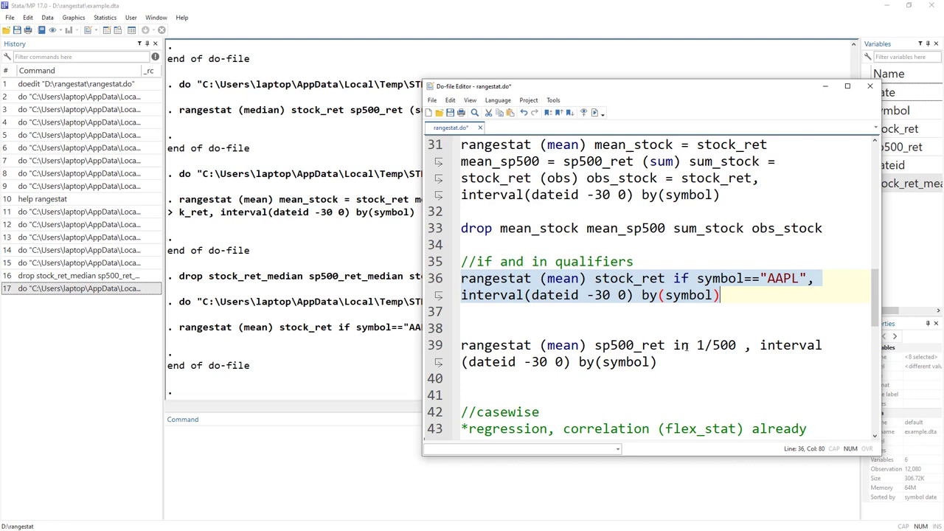
left_click_drag(685, 347, 673, 348)
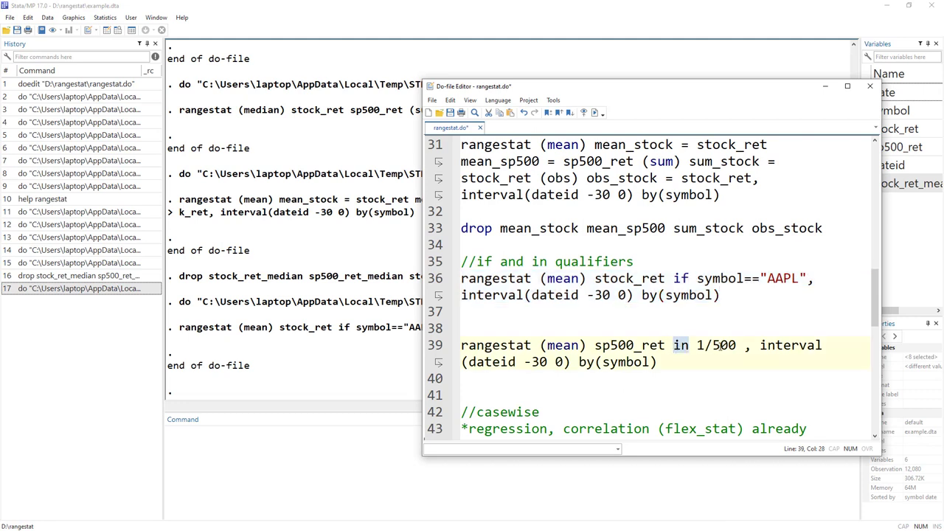
left_click_drag(738, 347, 696, 346)
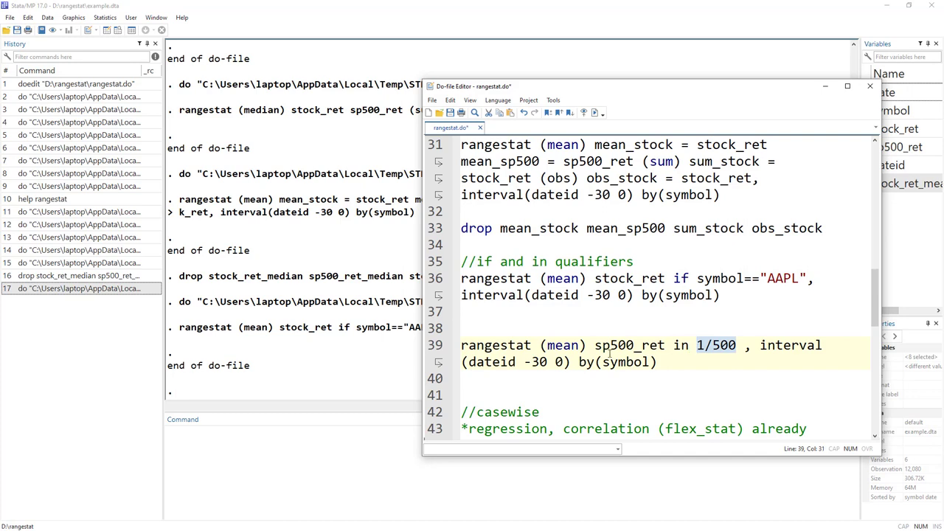
left_click(428, 355)
left_click(595, 112)
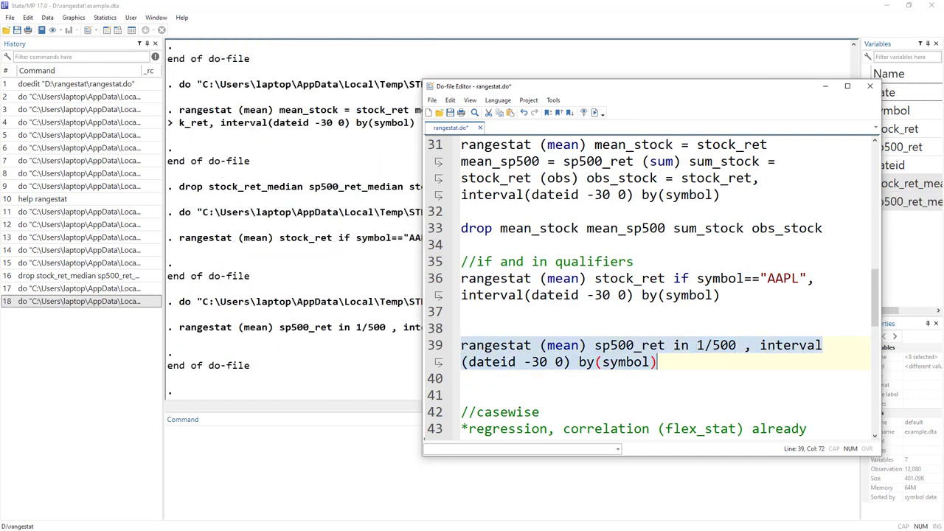
Step: Examine sp500_ret_mean in the Data Editor around observation 500, where the in range ends
key("ctrl+8")
left_click_drag(831, 68, 831, 87)
scroll(484, 246, "up", 20)
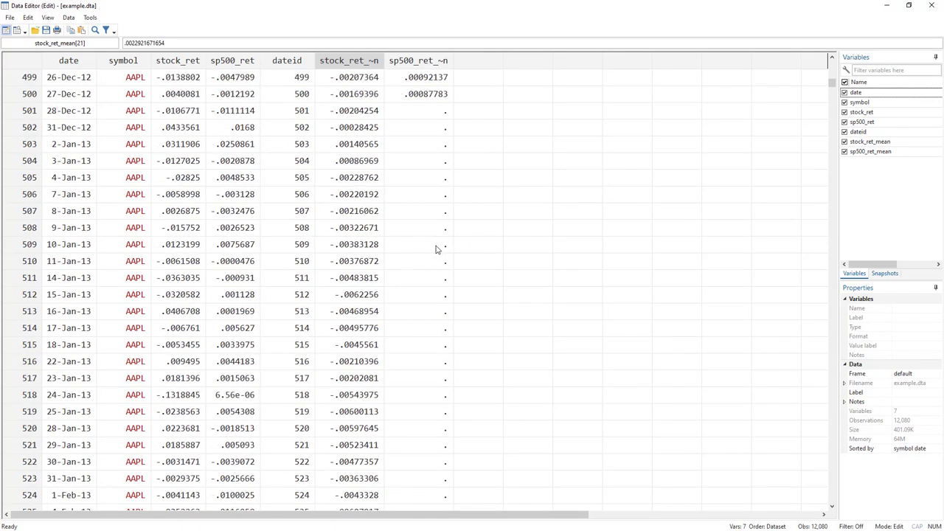
left_click_drag(421, 295, 74, 282)
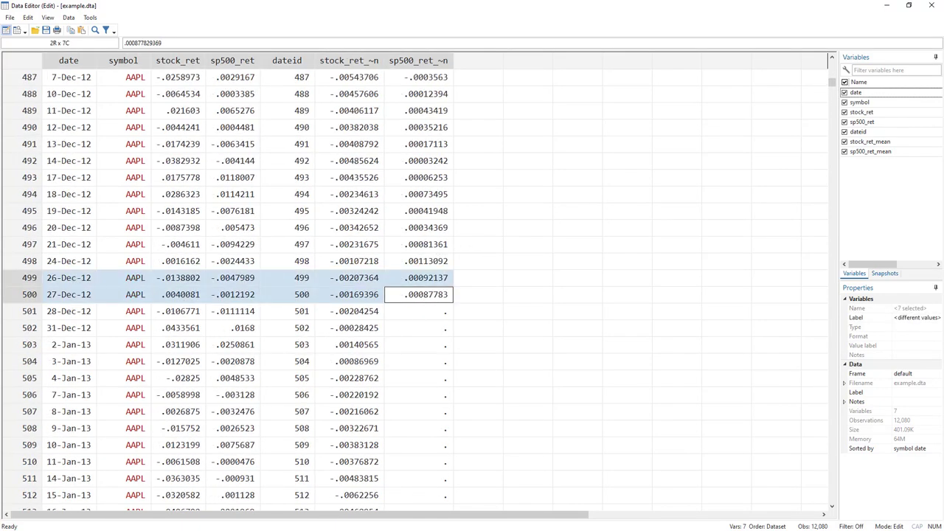
Step: Bring up the do-file's casewise section, and set sp500_ret to missing in observation 494 (18-Dec-12) in the Data Editor
key("alt+Tab")
scroll(706, 306, "down", 3)
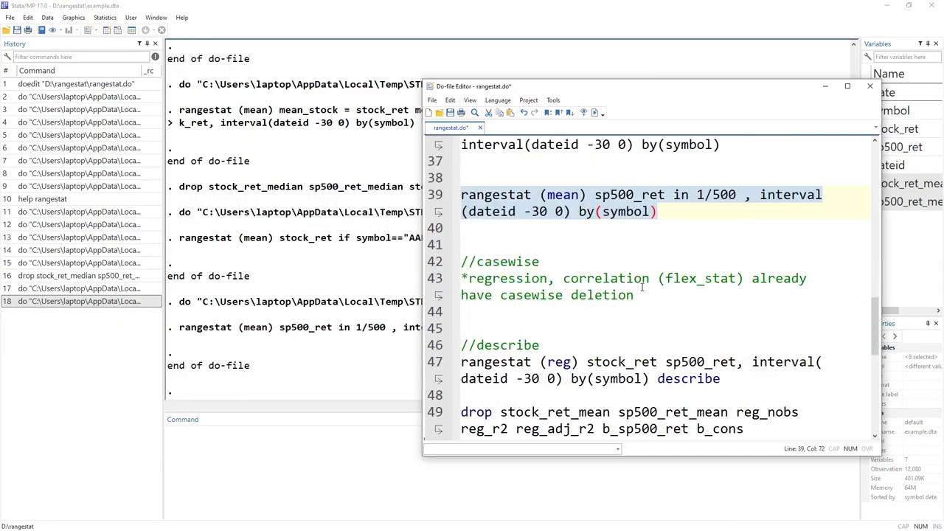
double_click(487, 264)
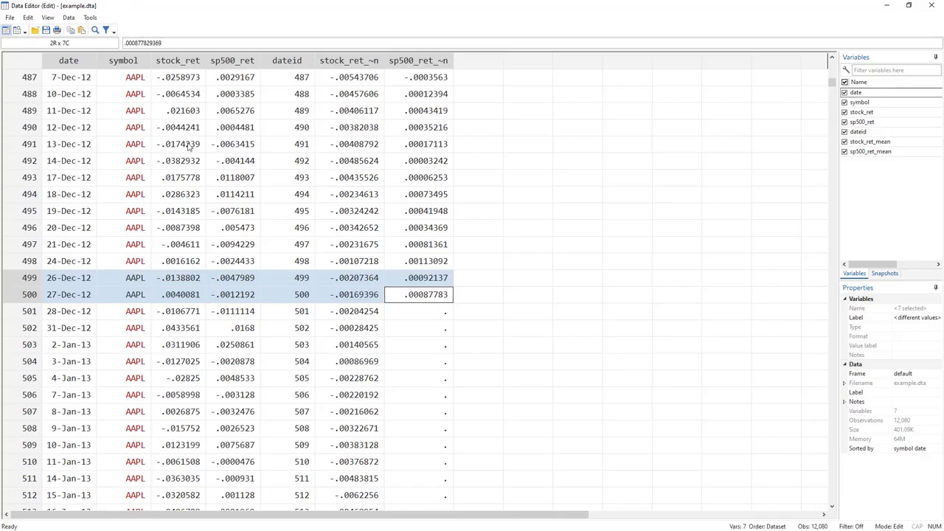
left_click(240, 191)
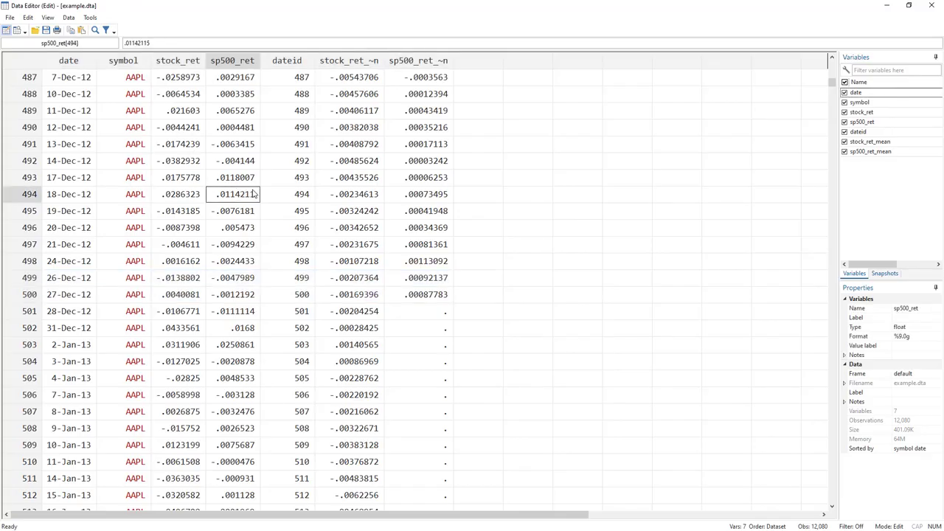
key("Delete")
key("Return")
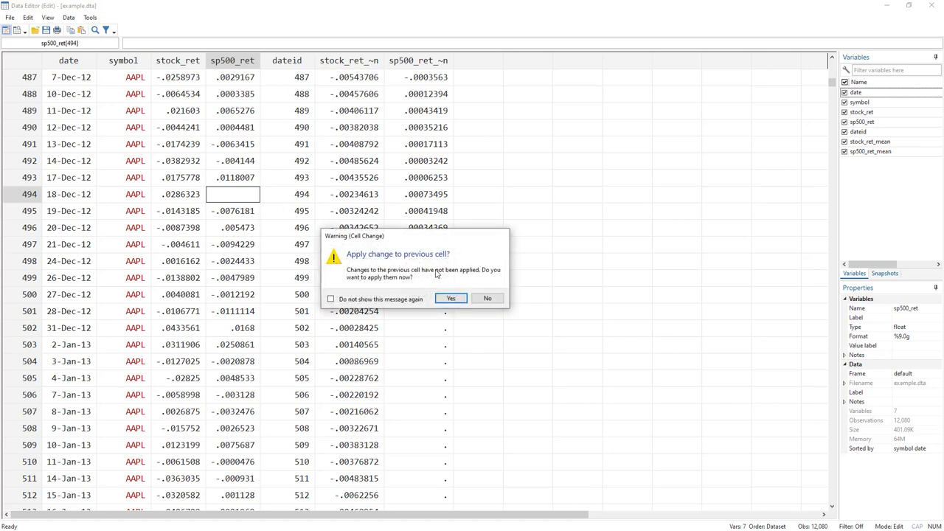
key("Return")
Step: Compare stock_ret and sp500_ret in observation 494, and review the do-file note on casewise deletion for regression and correlation
left_click(247, 194)
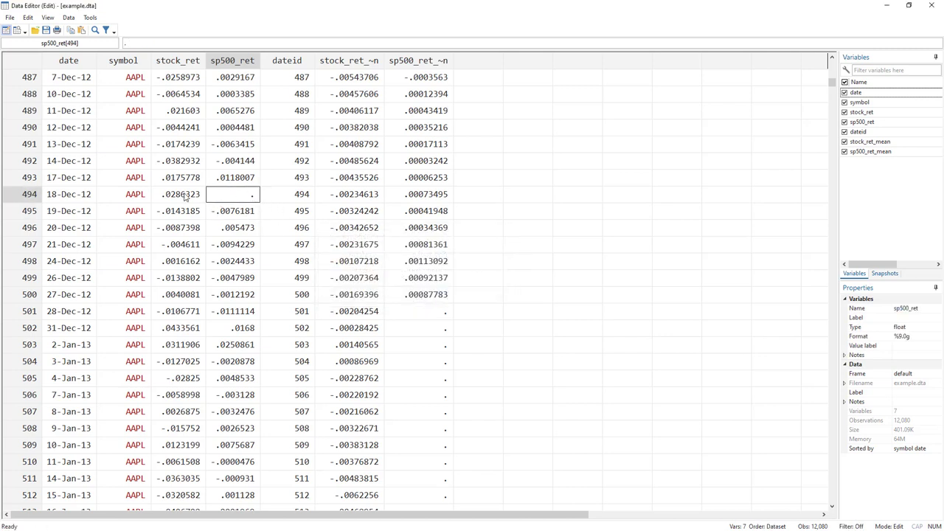
left_click(177, 194)
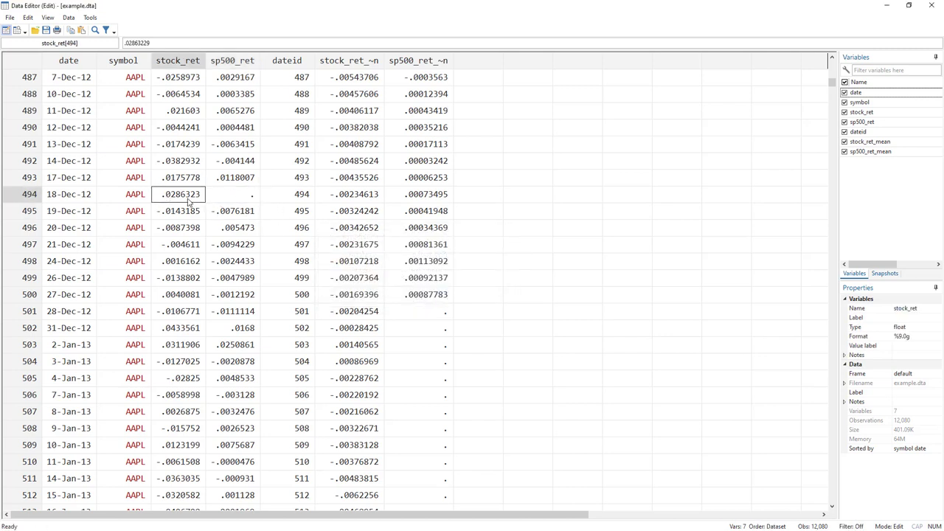
left_click_drag(118, 194, 250, 194)
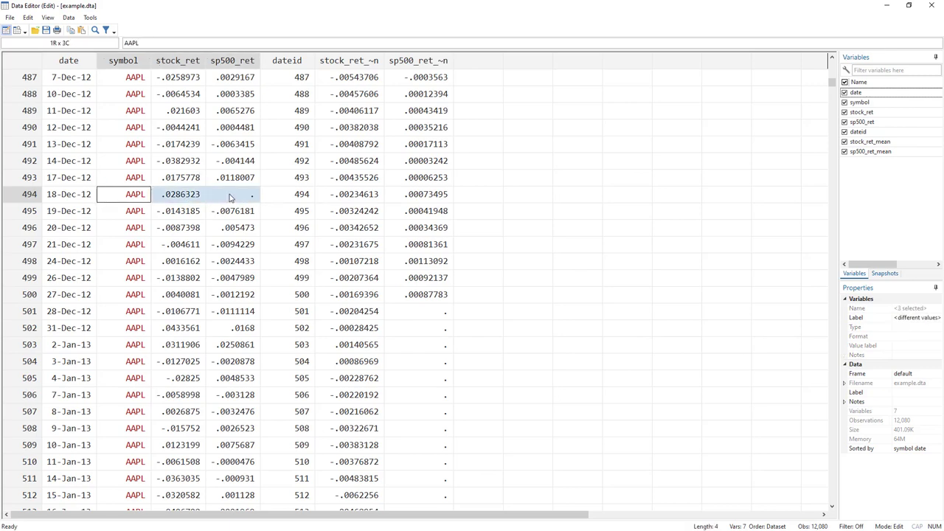
key("alt+Tab")
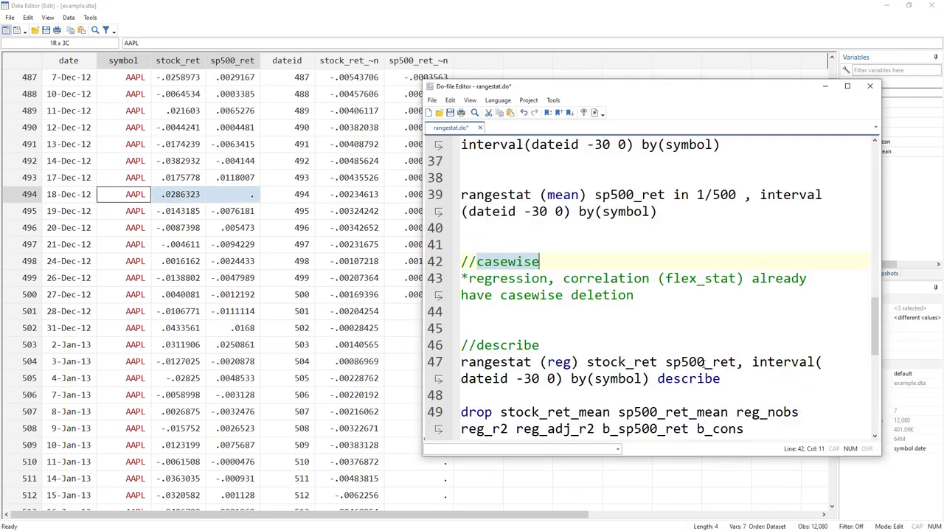
double_click(632, 277)
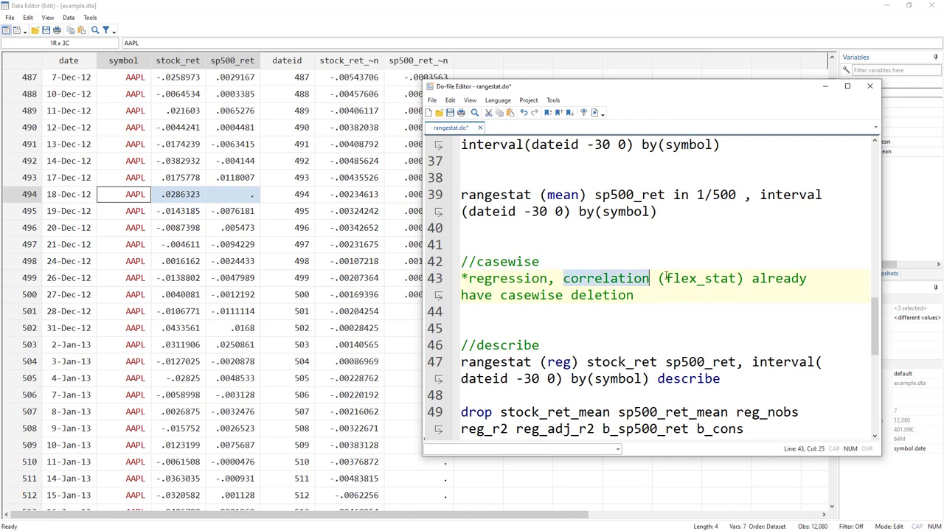
left_click_drag(659, 278, 745, 278)
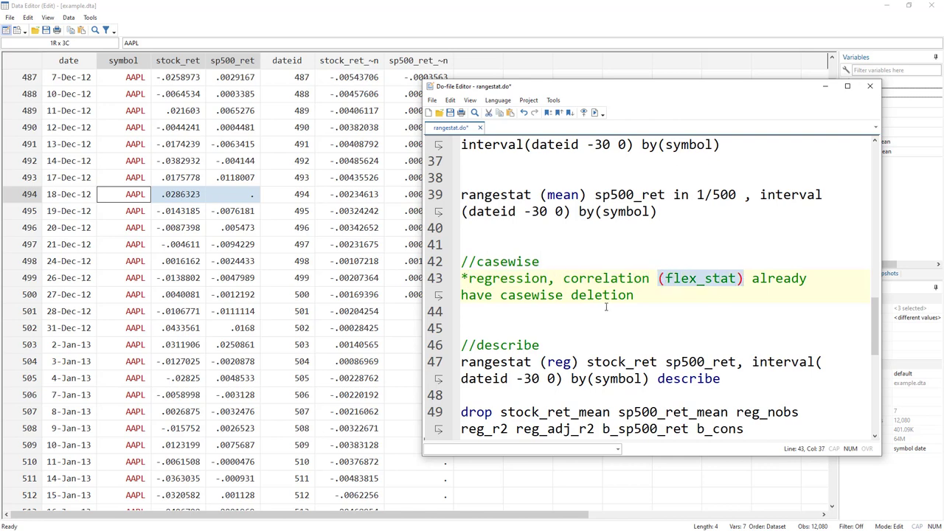
left_click_drag(500, 295, 635, 295)
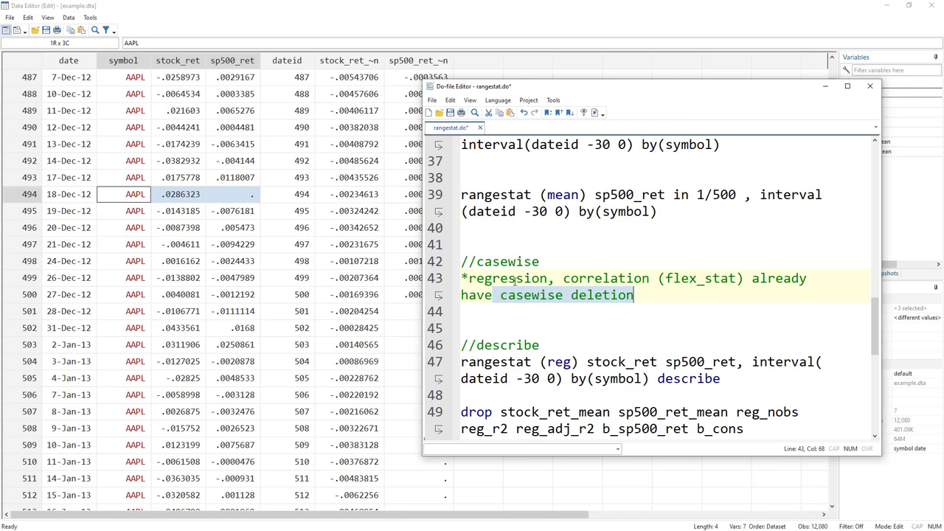
Step: Examine the full row of observation 494 as a casewise deletion example, and return to the do-file
left_click(180, 198)
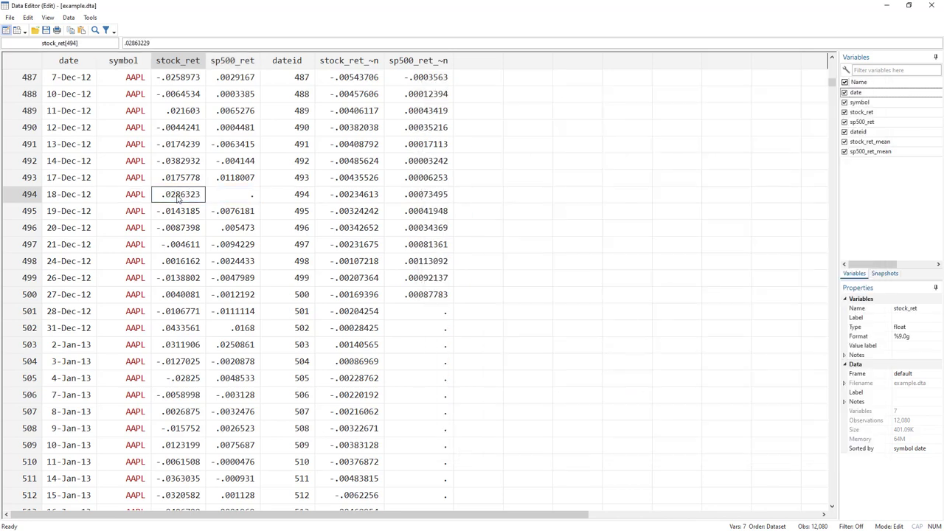
left_click(231, 197)
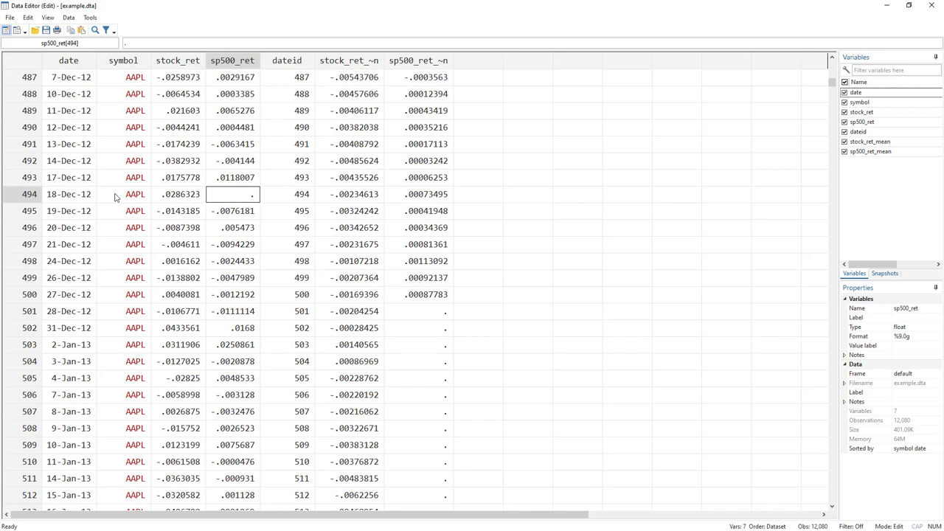
left_click(27, 195)
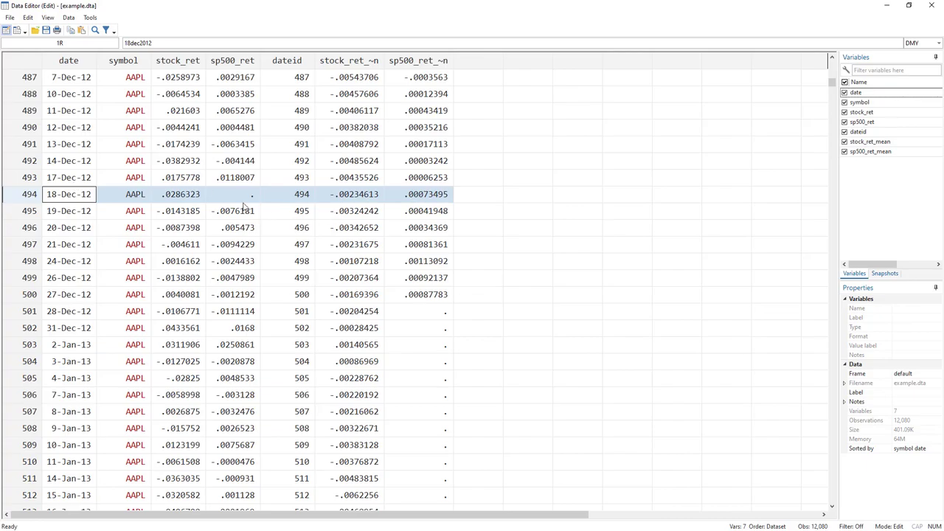
key("alt+Tab")
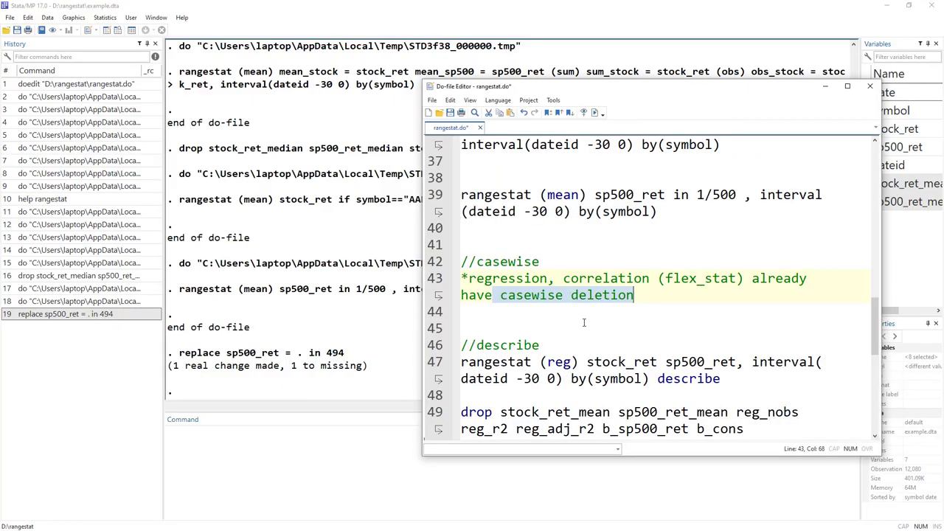
Step: Run the do-file's rolling regression of stock_ret on sp500_ret with interval(dateid -30 0), by(symbol) and the describe option
scroll(577, 316, "down", 2)
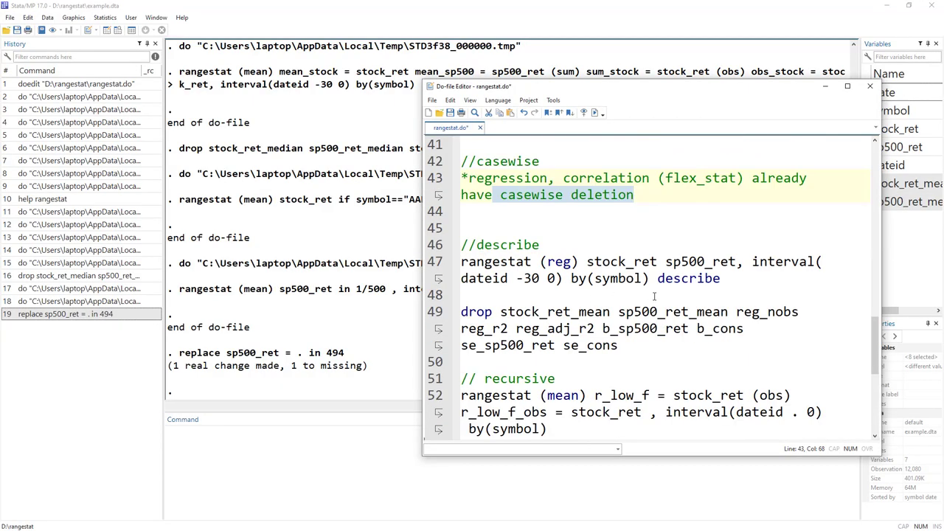
left_click(435, 263)
left_click(594, 112)
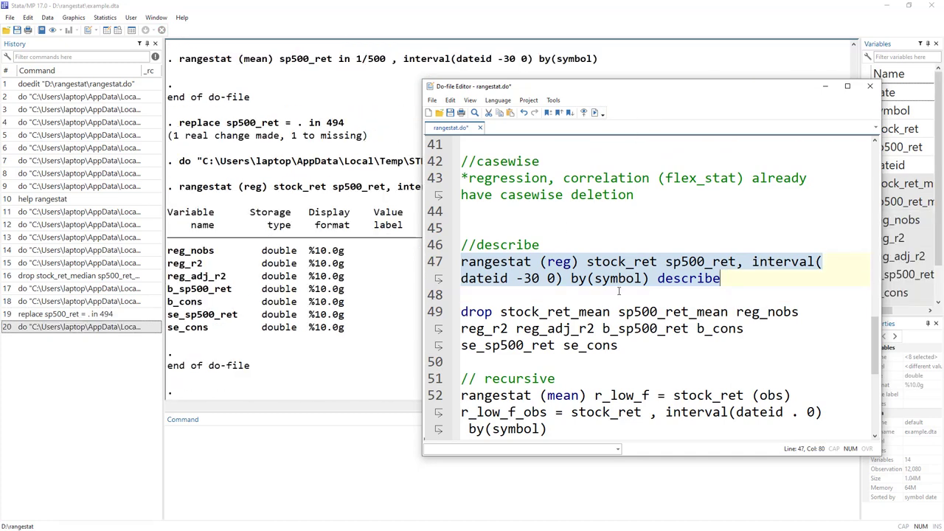
Step: Examine the variable labels listed by the describe option in the results, especially the label of reg_nobs
left_click(564, 265)
left_click(360, 296)
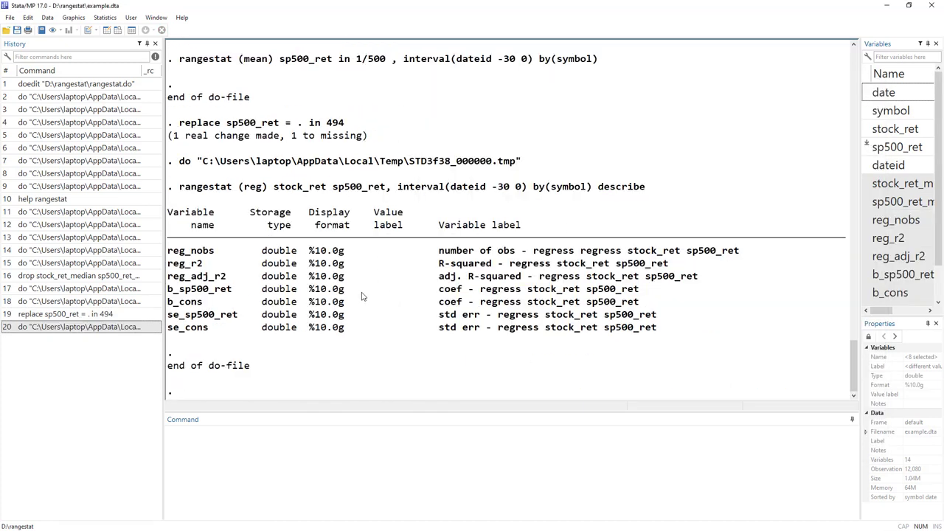
left_click_drag(436, 250, 658, 337)
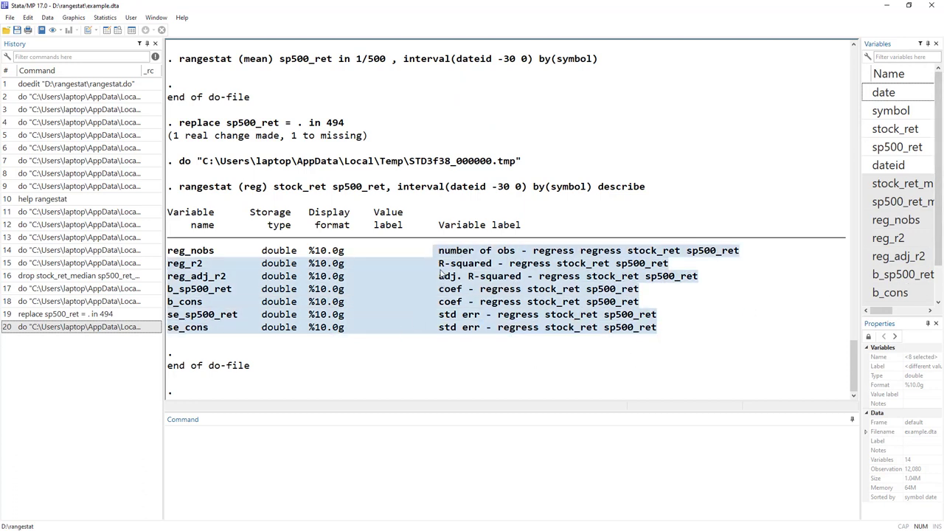
left_click(192, 252)
left_click_drag(177, 254, 215, 252)
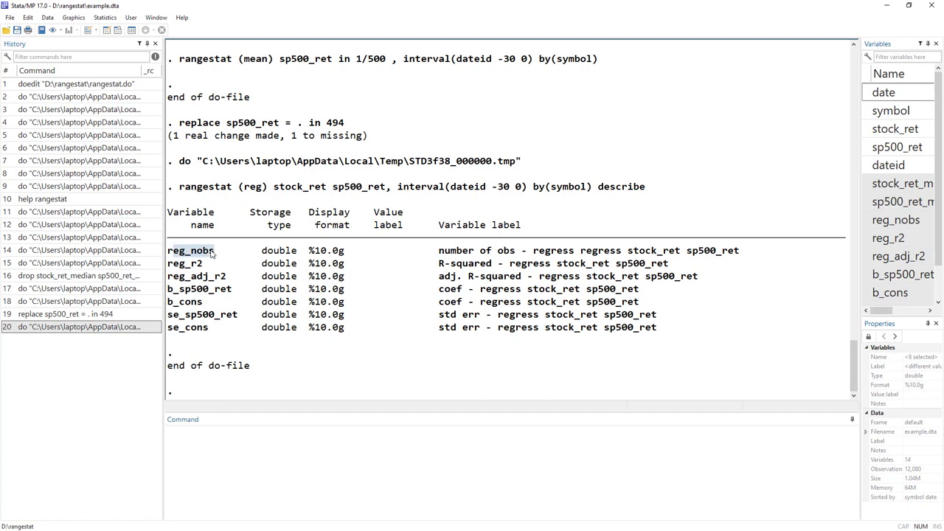
left_click_drag(449, 255, 654, 255)
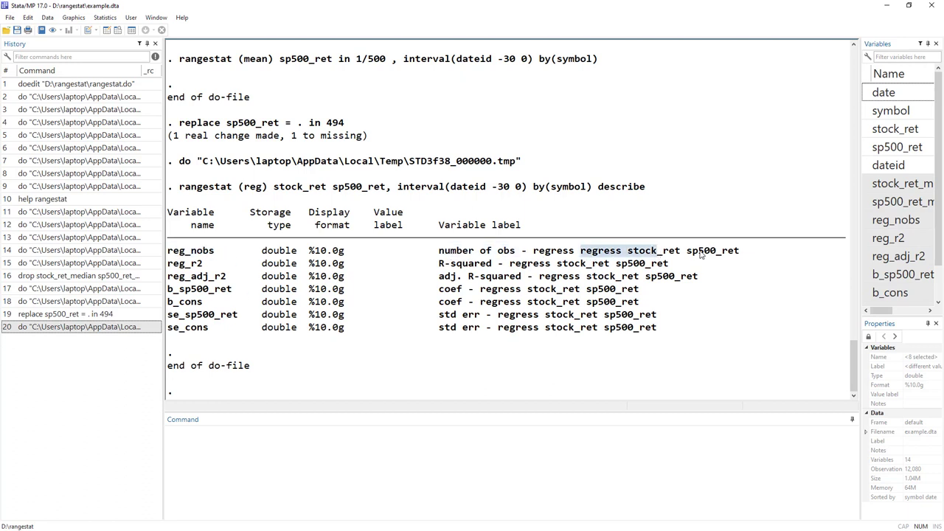
Step: Return to the do-file and run line 49 to drop the mean variables and the regression output variables
key("alt+Tab")
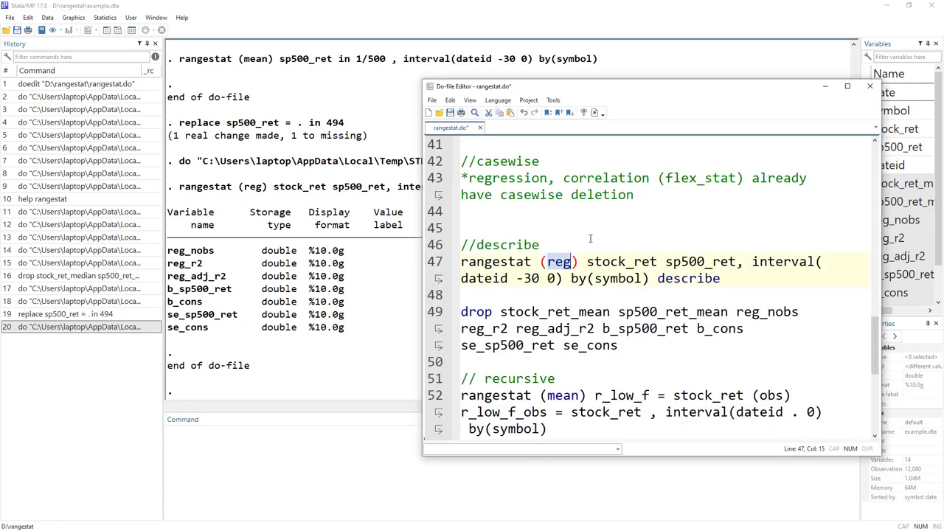
left_click(427, 317)
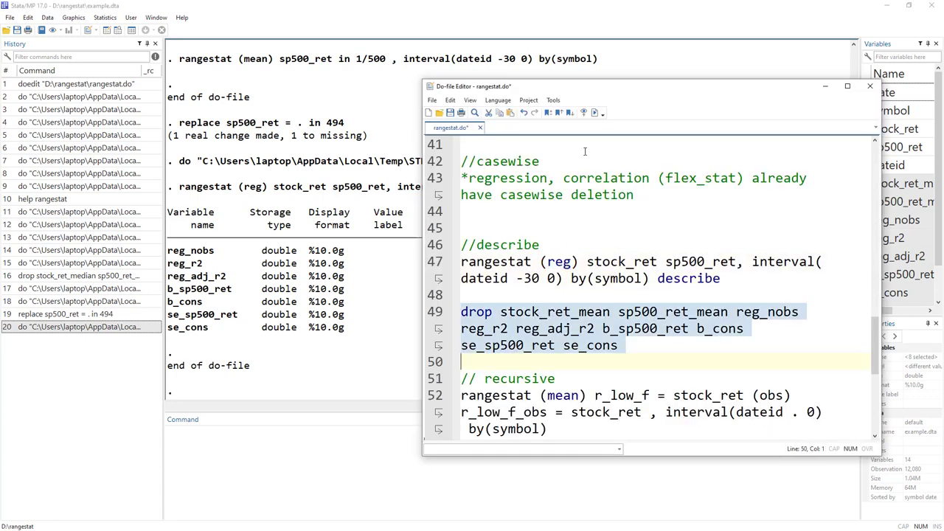
left_click(596, 112)
Step: Review the low and high terms in the do-file's interval(keyvar low high) note, and compare them with interval(dateid . 0) in the recursive command
scroll(571, 298, "down", 3)
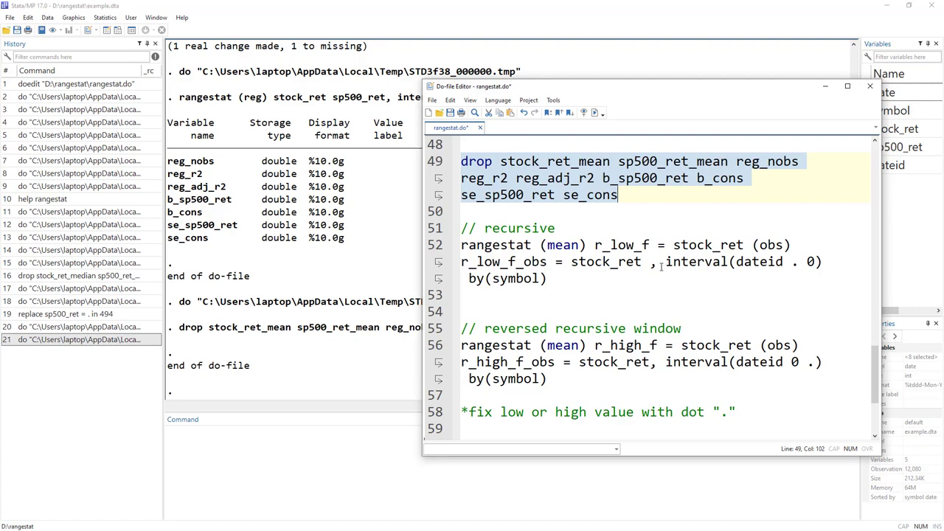
scroll(638, 270, "up", 10)
scroll(572, 255, "up", 4)
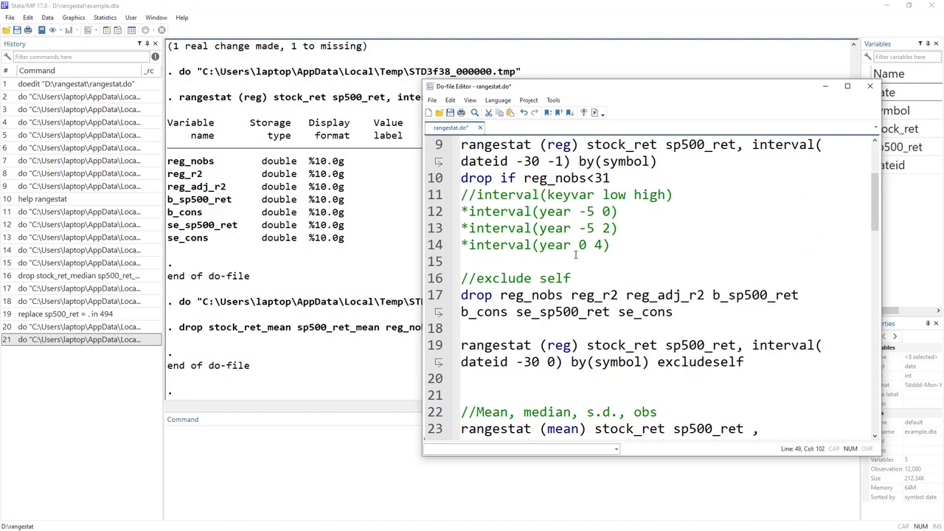
left_click_drag(580, 212, 658, 195)
scroll(621, 275, "down", 9)
scroll(621, 275, "down", 5)
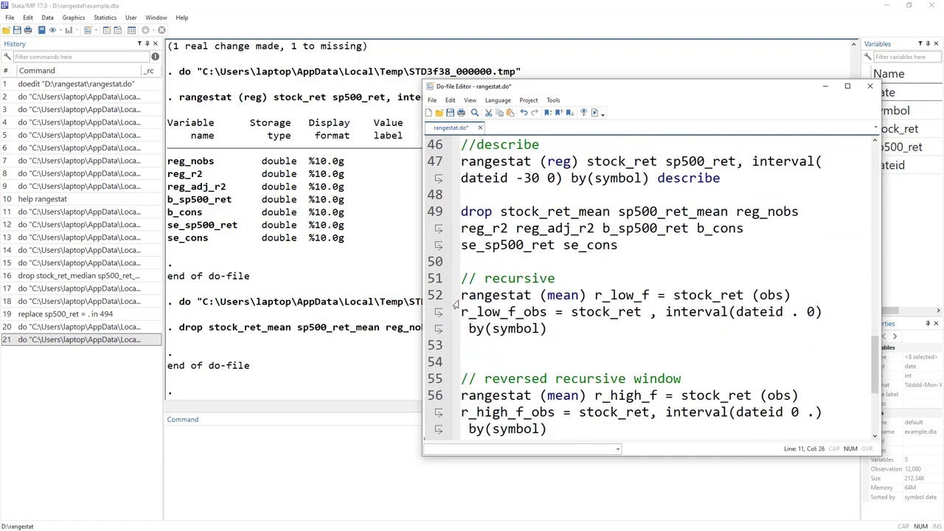
left_click(452, 303)
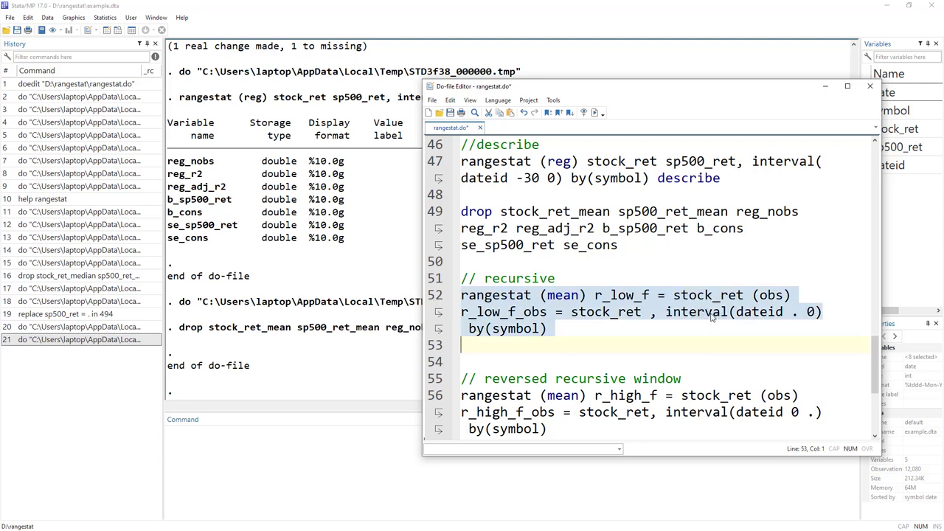
left_click(697, 311)
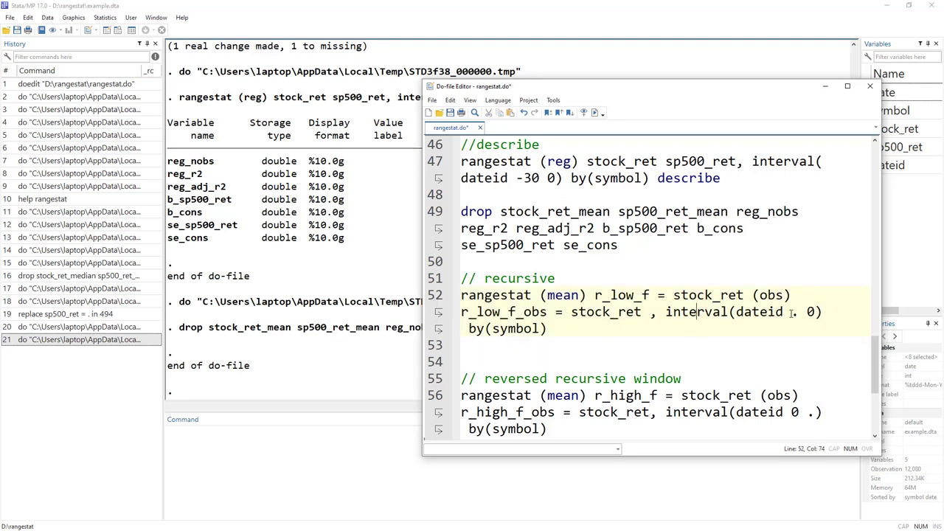
left_click_drag(796, 312, 794, 313)
left_click(807, 311)
Step: Run the recursive rangestat on line 52, generating r_low_f and r_low_f_obs from stock_ret with interval(dateid . 0) by symbol
left_click(433, 297)
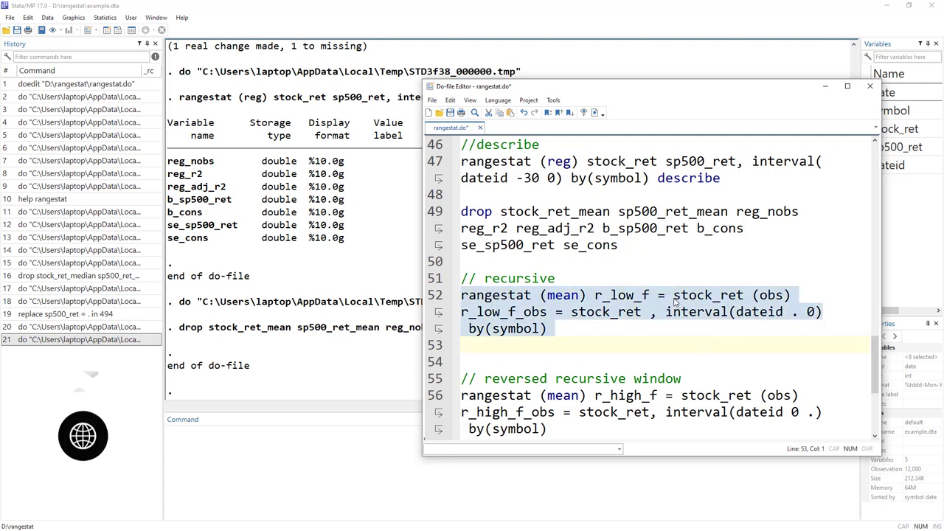
left_click(532, 295)
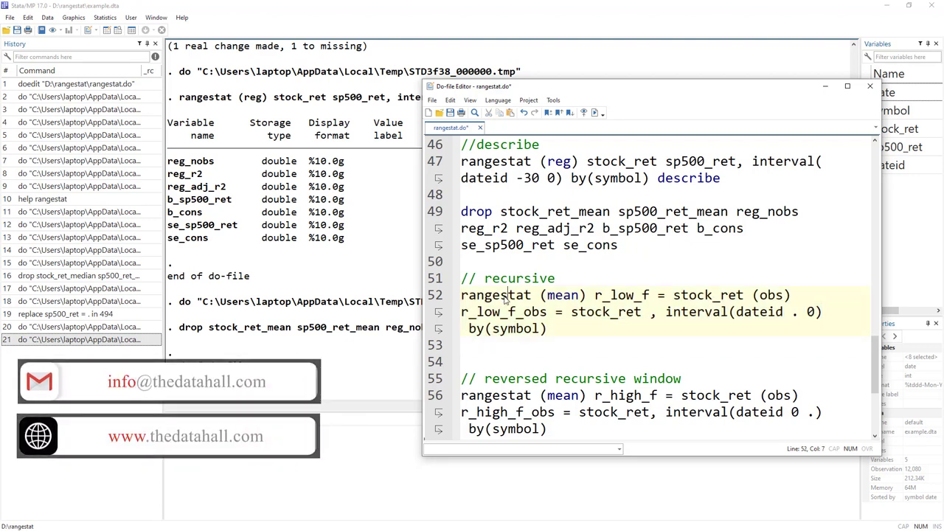
left_click(425, 295)
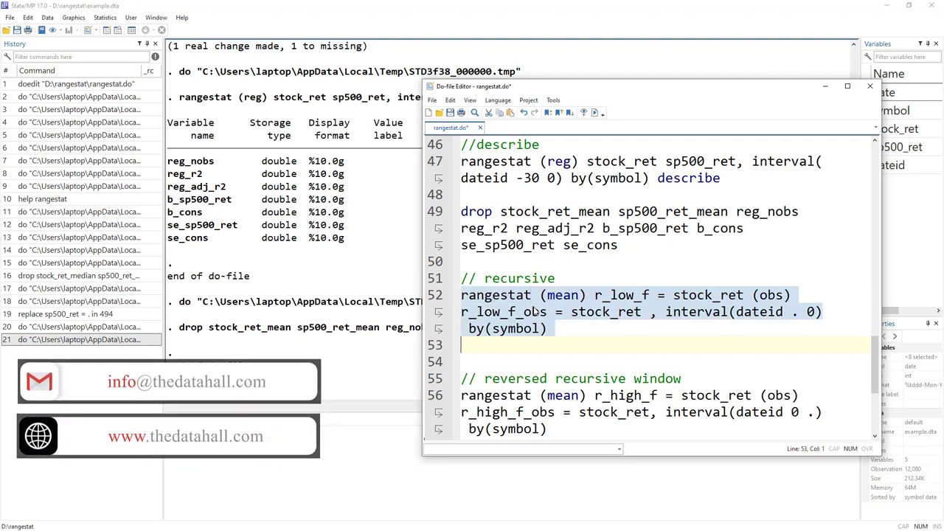
left_click(594, 112)
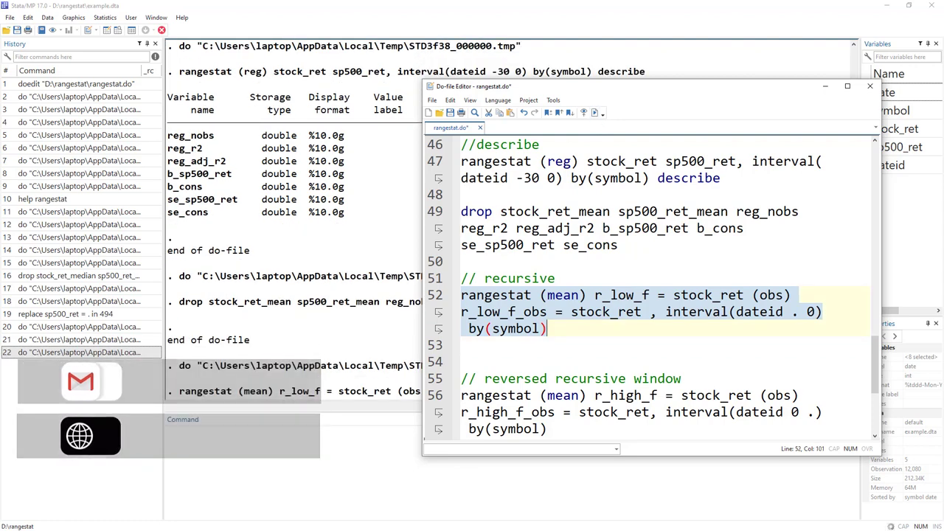
Step: Open the Data Editor and examine r_low_f and r_low_f_obs from the first AAPL observations down to about observation 75
key("ctrl+8")
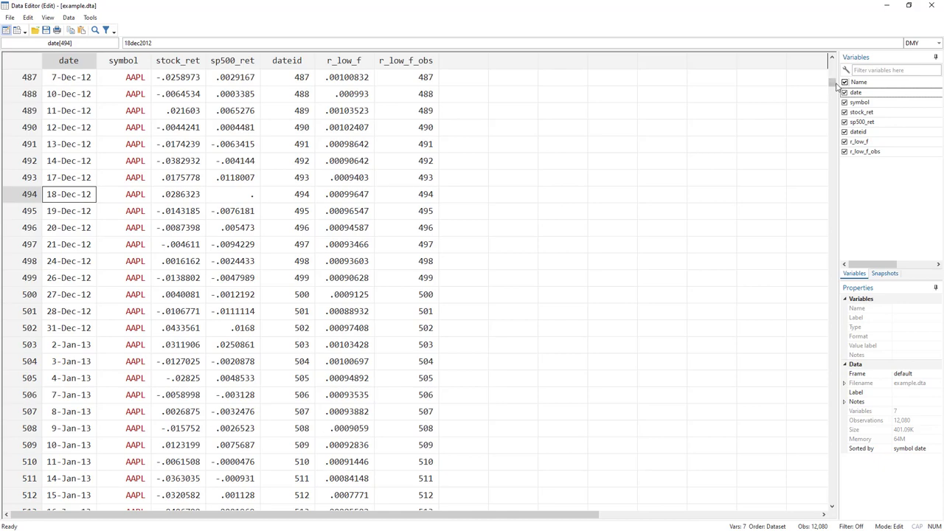
left_click_drag(836, 86, 835, 65)
left_click(417, 98)
left_click_drag(420, 101, 351, 314)
scroll(419, 324, "down", 11)
scroll(412, 336, "down", 9)
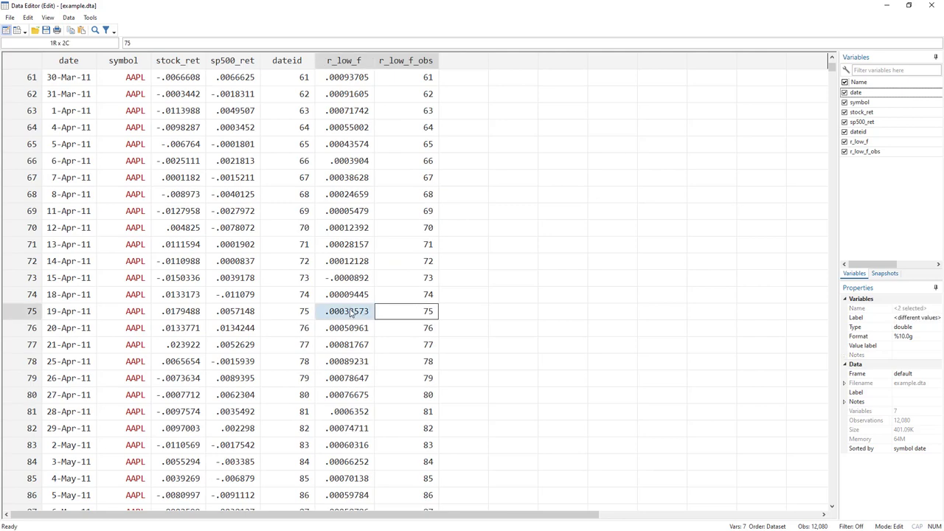
Step: Trace the expanding window by highlighting the stock_ret and sp500_ret rows leading up to observations 75 and 76
left_click(417, 313)
left_click_drag(256, 316, 176, 100)
scroll(221, 332, "down", 4)
scroll(204, 396, "down", 16)
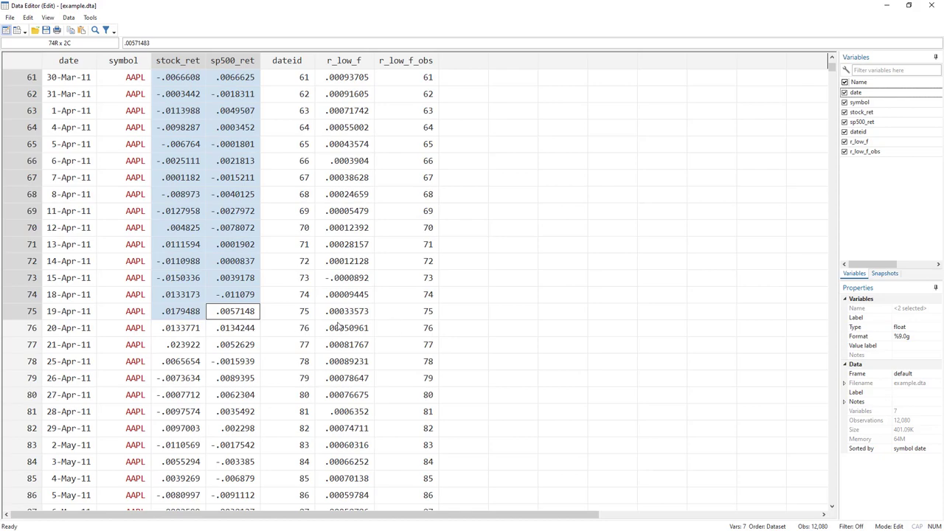
left_click_drag(247, 329, 212, 5)
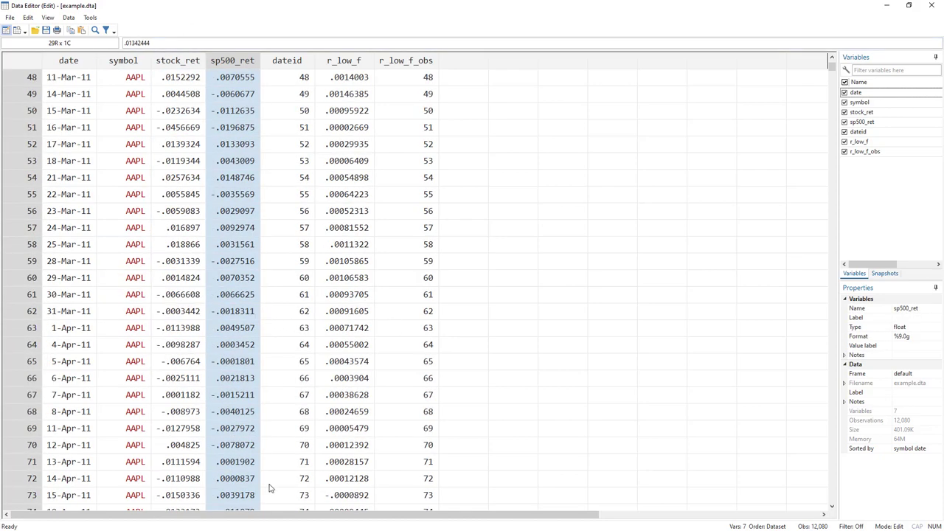
scroll(432, 421, "down", 20)
scroll(476, 362, "down", 4)
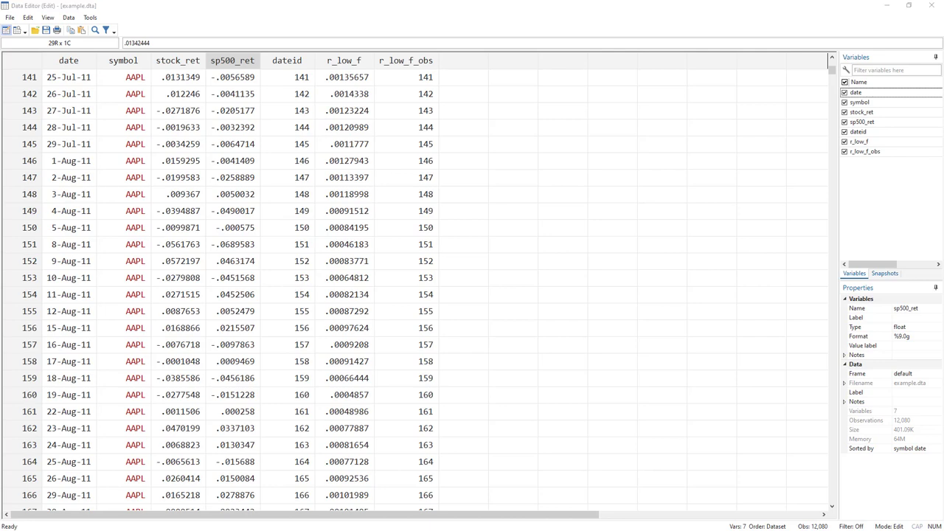
Step: Return to the do-file and review r_low_f, r_low_f_obs and the dot as low bound in the recursive command
key("alt+Tab")
left_click(578, 294)
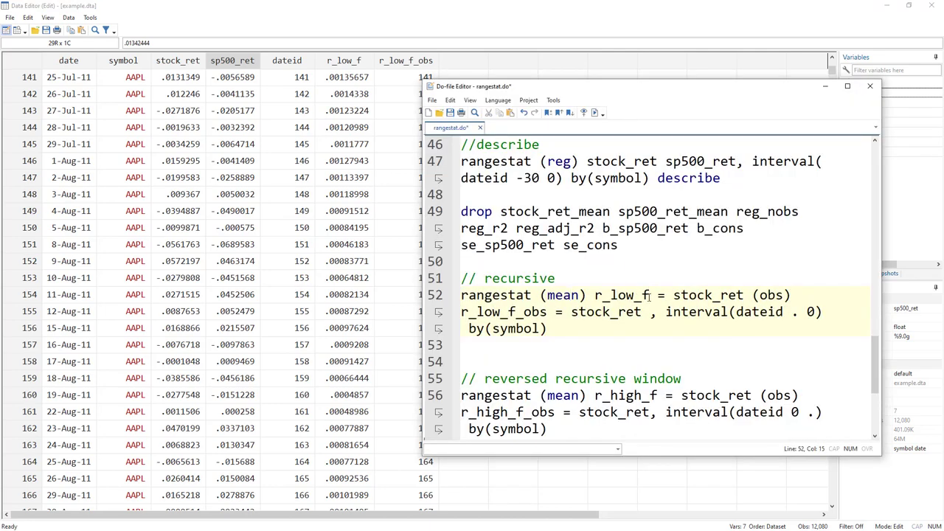
double_click(648, 295)
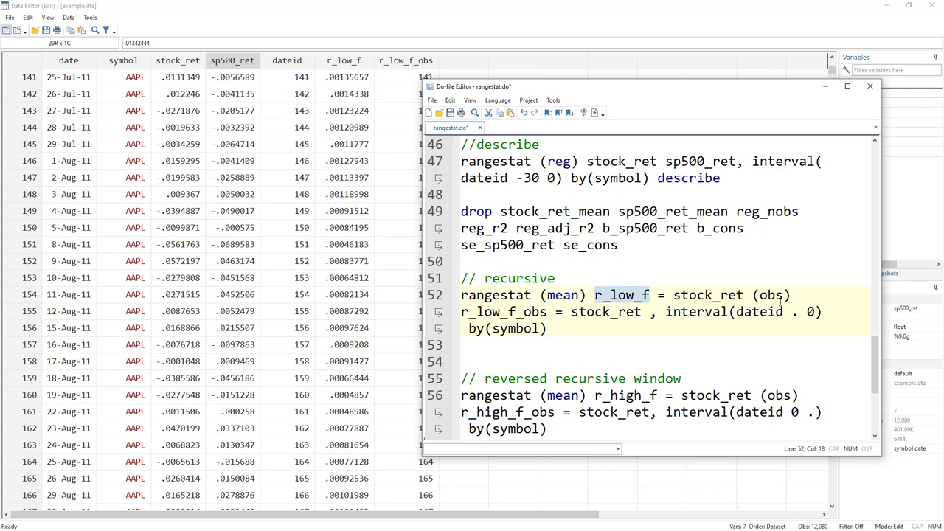
left_click_drag(507, 311, 547, 311)
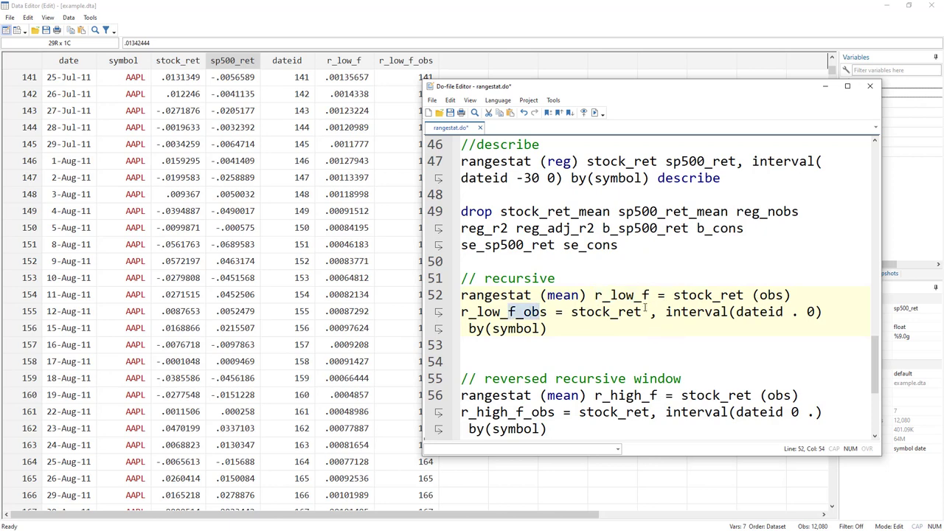
scroll(579, 343, "down", 2)
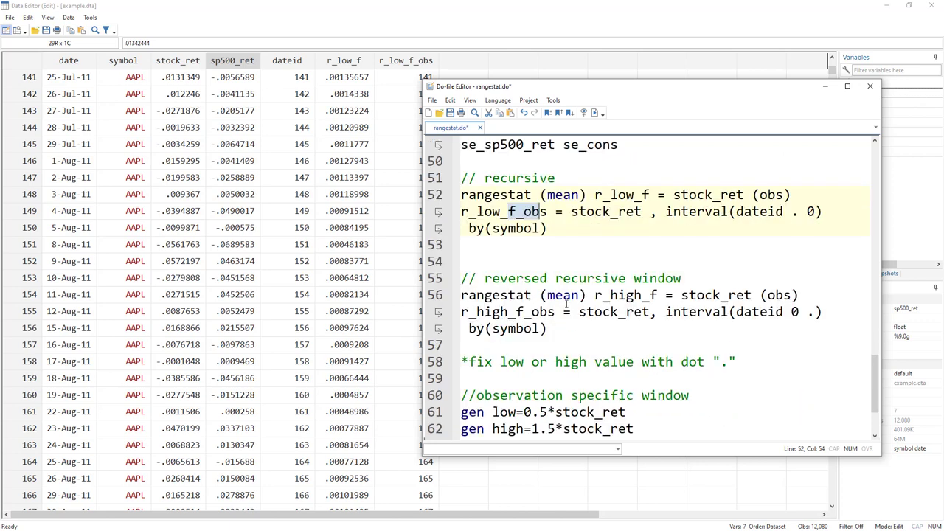
double_click(768, 209)
left_click(796, 212)
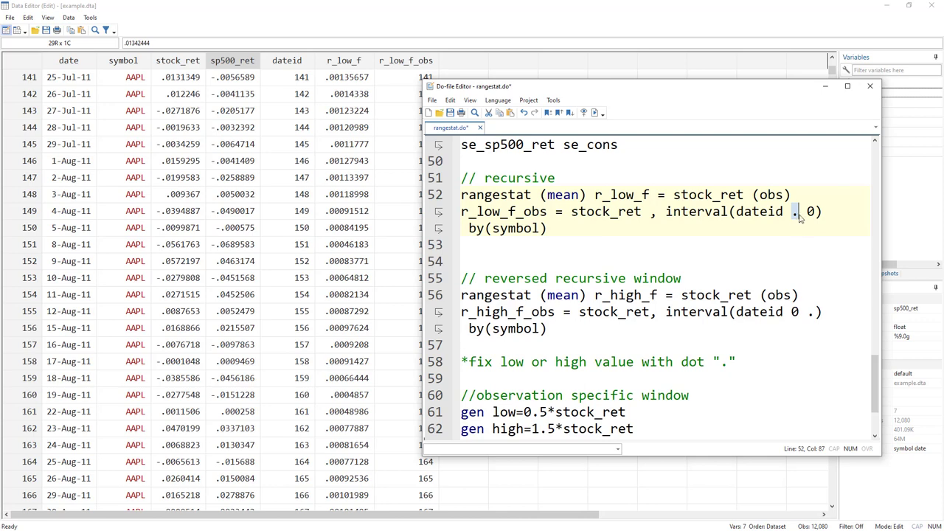
Step: Run the reversed recursive rangestat on line 56, generating r_high_f and r_high_f_obs from stock_ret with interval(dateid 0 .) by symbol
double_click(810, 313)
left_click(798, 312)
left_click(442, 297)
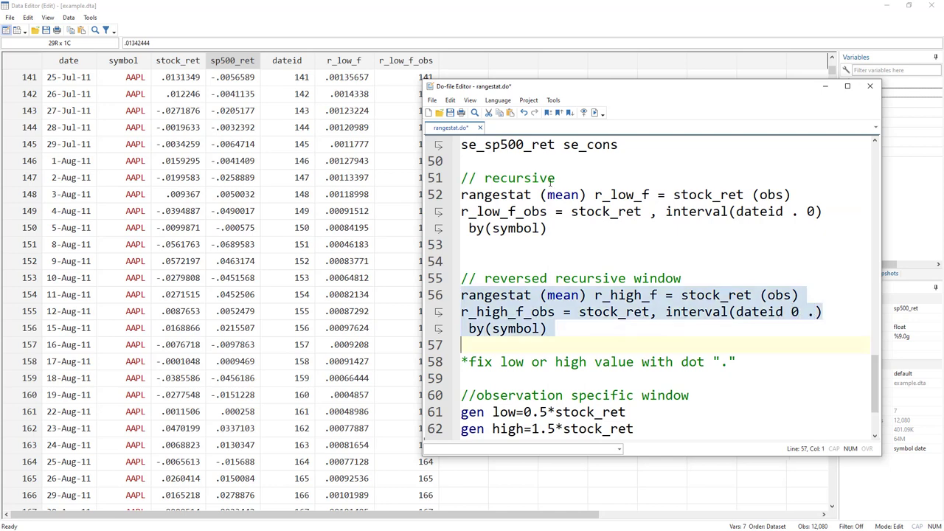
left_click(594, 113)
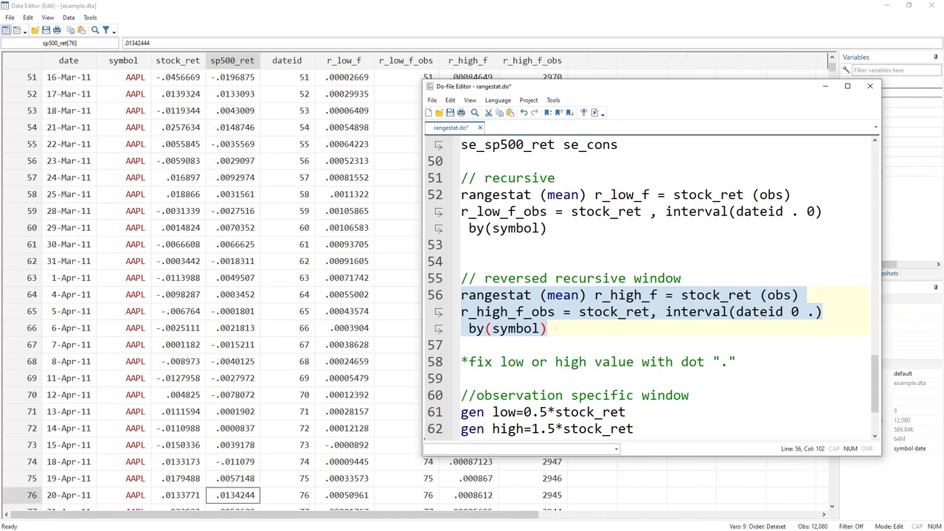
Step: Examine r_high_f and r_high_f_obs from the first observation in the Data Editor, and close the Data Editor
left_click(383, 248)
scroll(832, 64, "down", 2)
left_click_drag(834, 66, 833, 56)
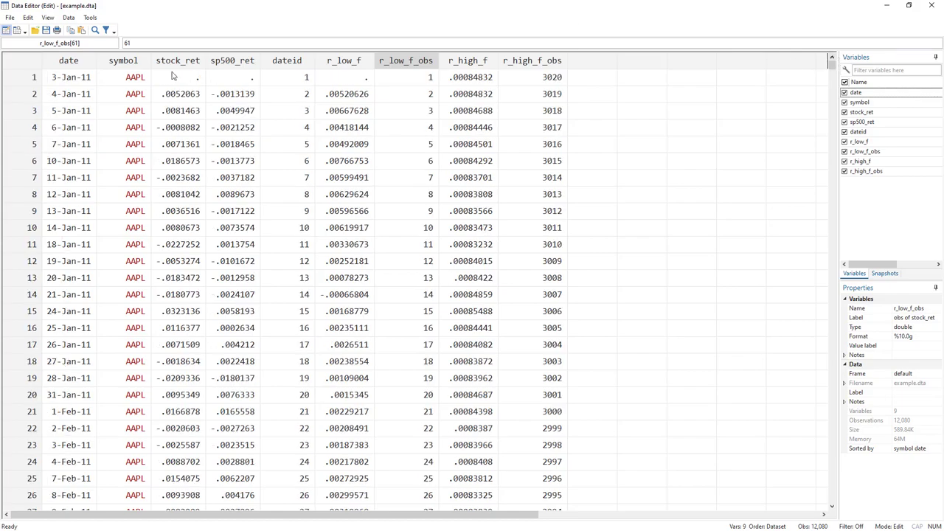
key("alt+F4")
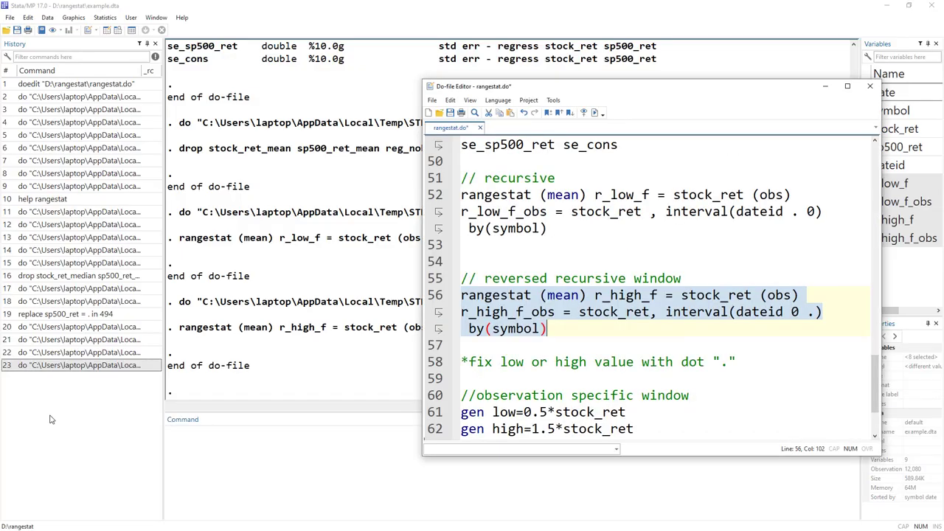
Step: Review the comment on fixing the low or high value with a dot and the observation specific window heading
scroll(555, 366, "down", 2)
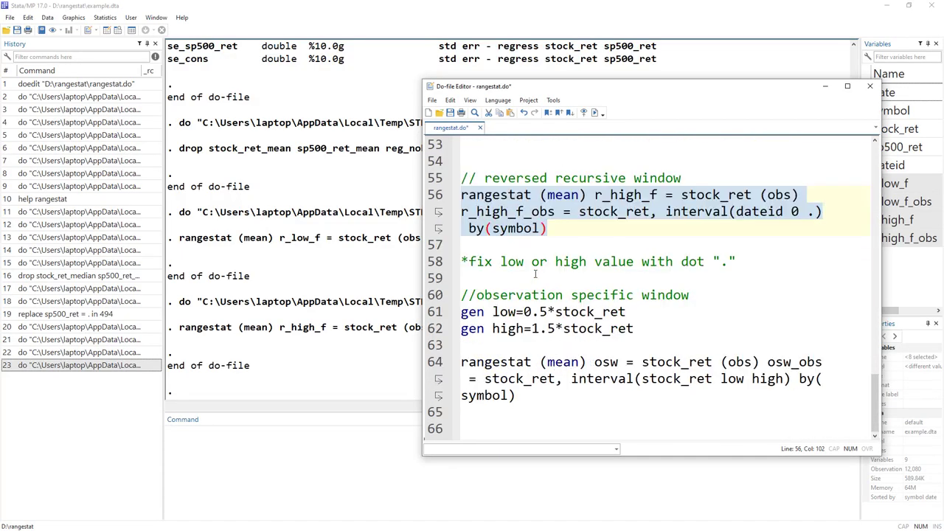
left_click_drag(469, 261, 528, 261)
left_click_drag(531, 262, 723, 261)
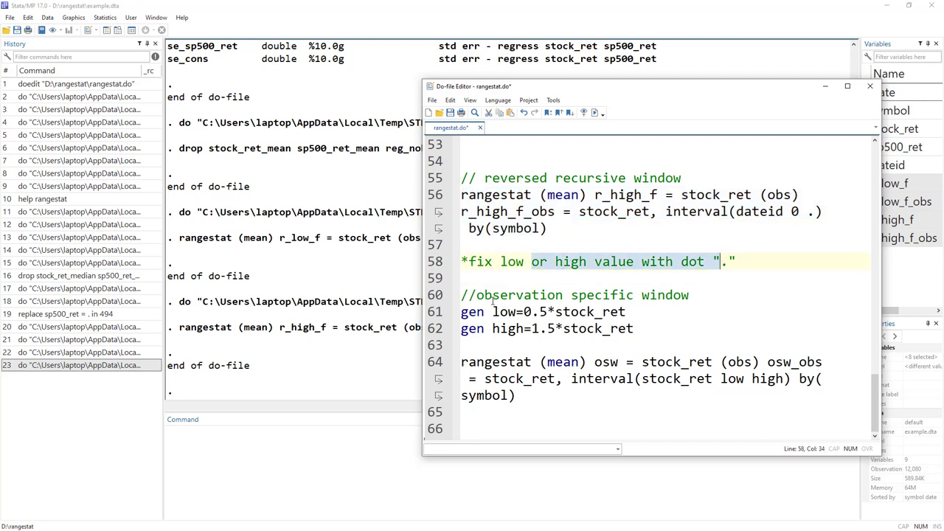
left_click_drag(478, 295, 693, 297)
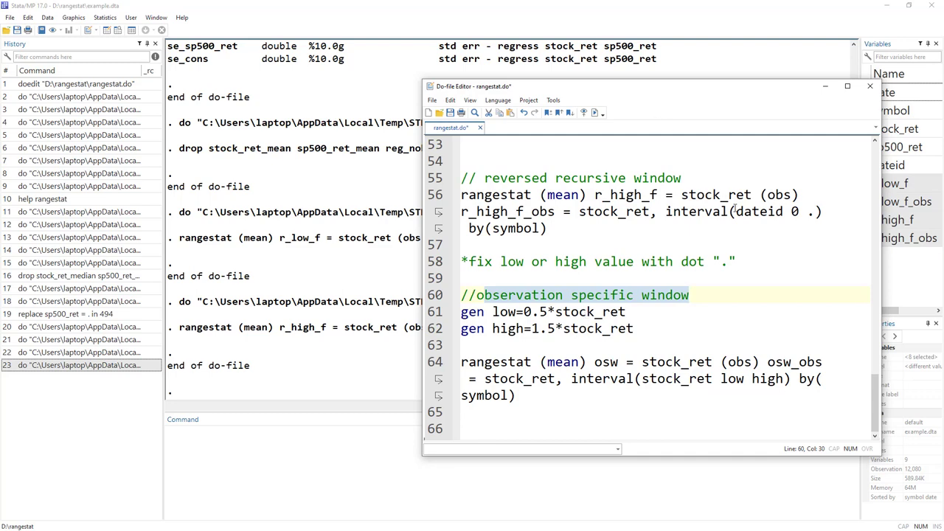
Step: Look back at the fixed -30 0 bounds in the line 36 rangestat command and return to the observation specific window section
scroll(710, 319, "up", 4)
scroll(707, 340, "up", 3)
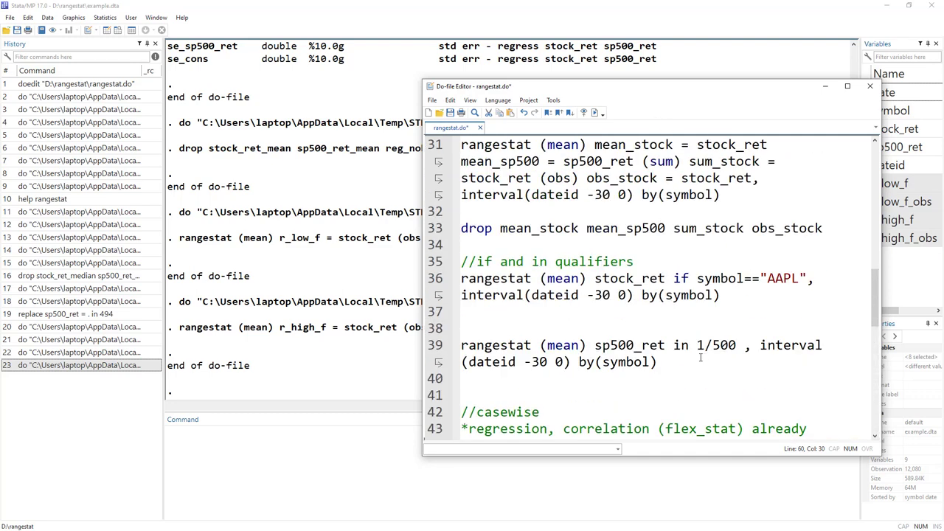
left_click_drag(592, 295, 629, 295)
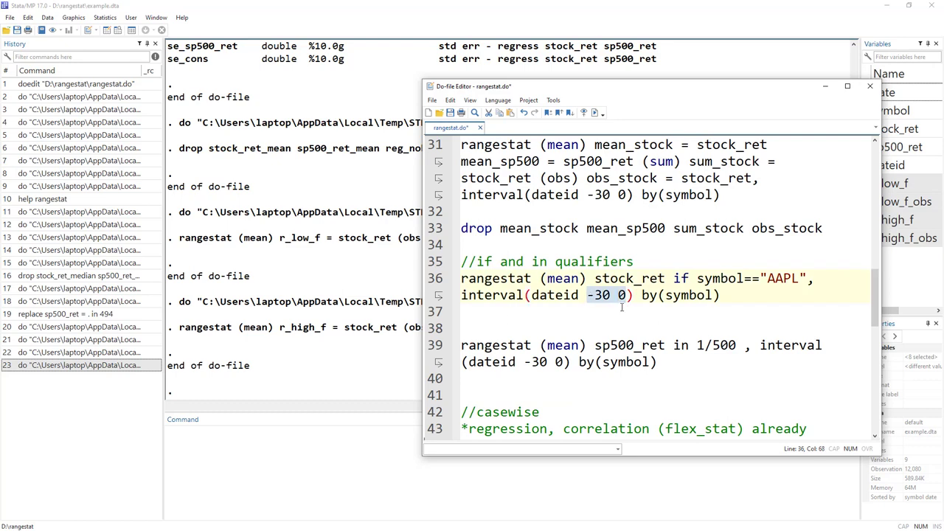
scroll(597, 358, "down", 5)
scroll(597, 358, "down", 4)
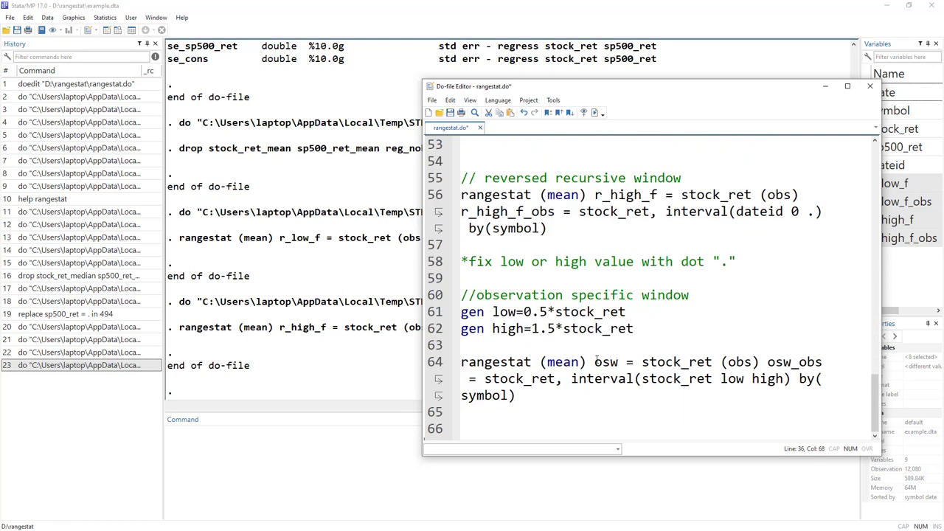
Step: Run lines 61 and 62 to generate low as 0.5*stock_ret and high as 1.5*stock_ret
left_click(475, 312)
double_click(502, 312)
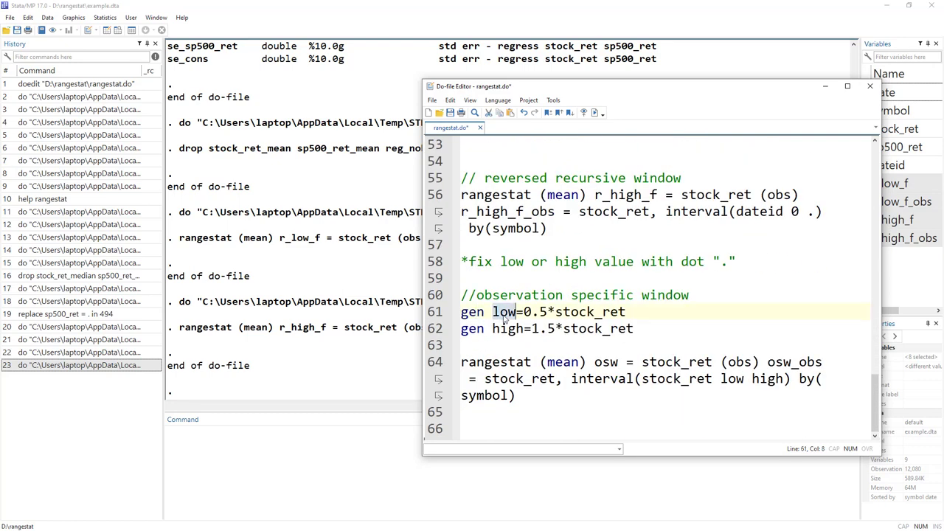
left_click(436, 315)
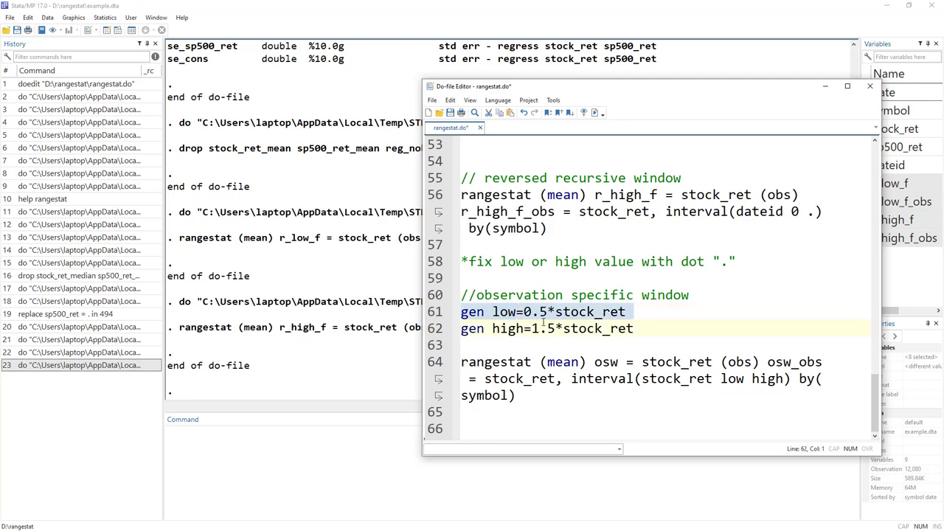
left_click(595, 112)
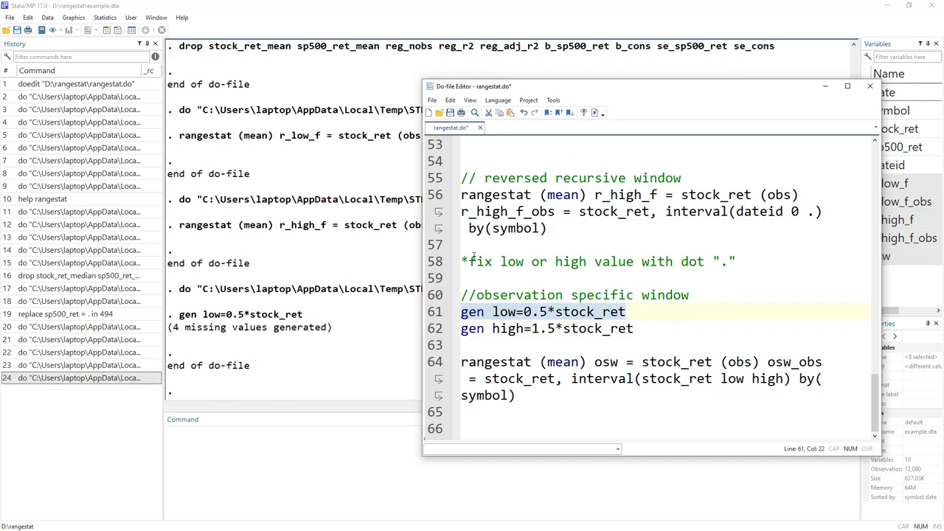
left_click(437, 329)
left_click(594, 112)
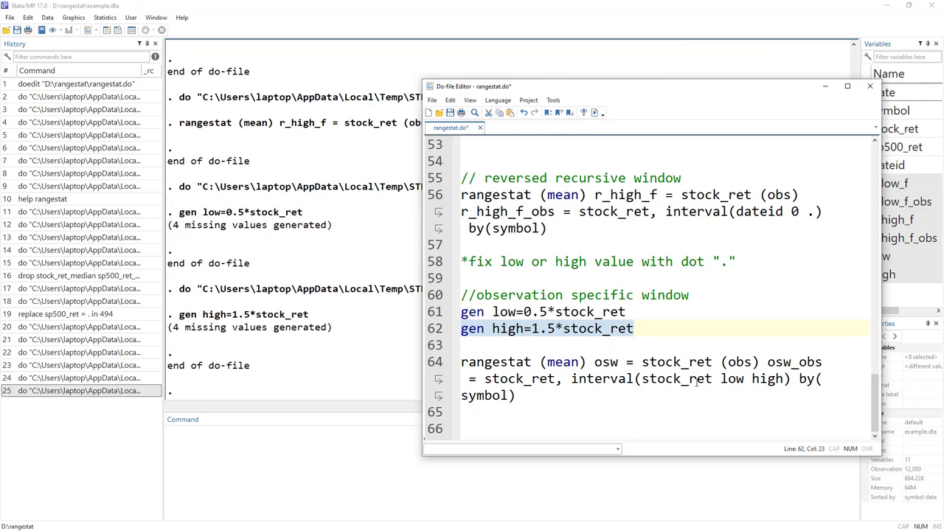
Step: Run the rangestat on line 64, generating osw and osw_obs from stock_ret with interval(stock_ret low high) by symbol
double_click(723, 378)
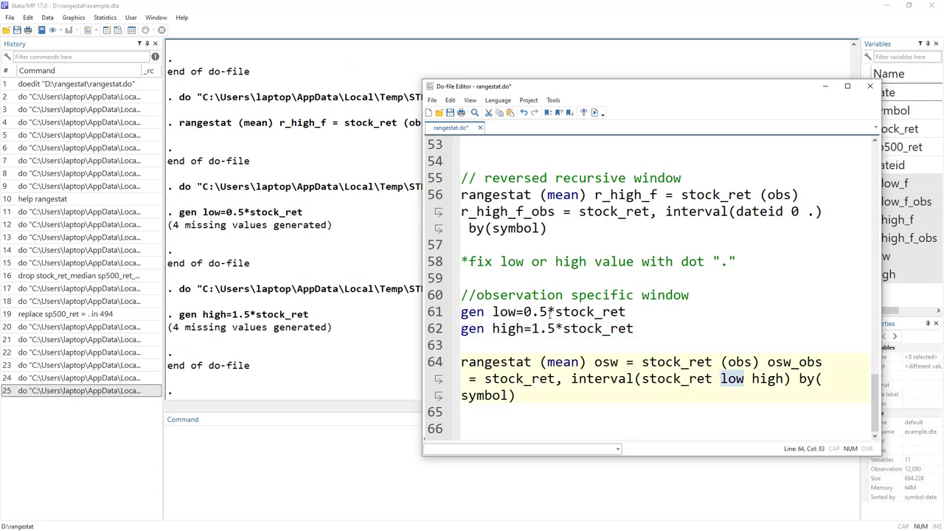
left_click(499, 312)
left_click(728, 378)
left_click(759, 379)
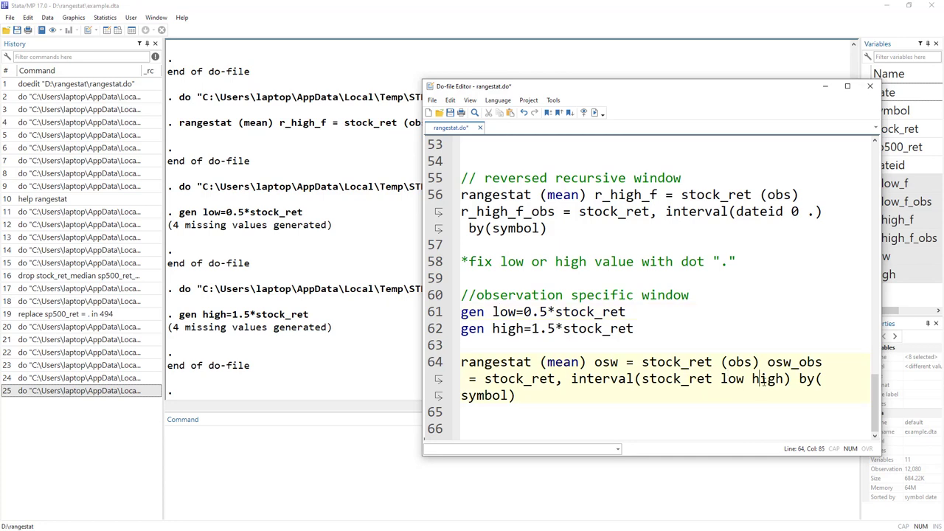
left_click(438, 367)
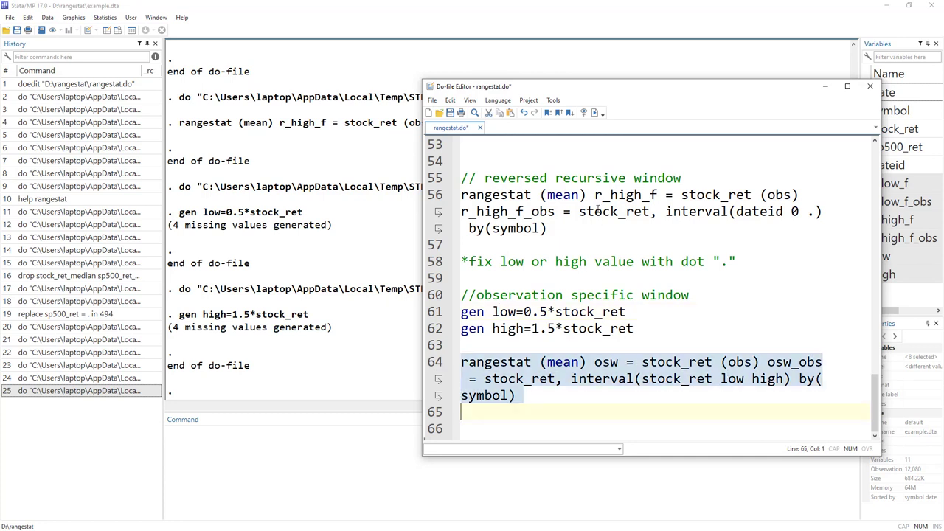
left_click(594, 112)
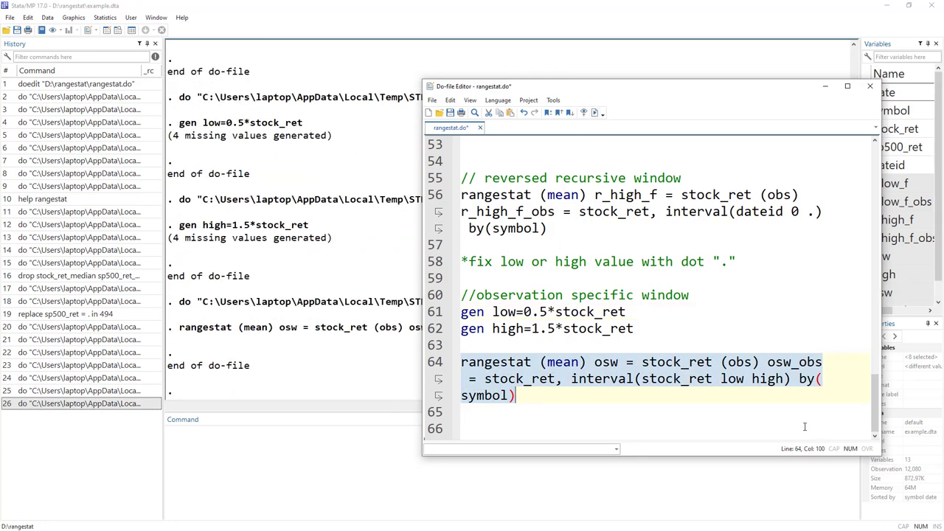
Step: Review the stock_ret, low and high arguments inside the interval option on line 64
left_click(660, 378)
double_click(660, 378)
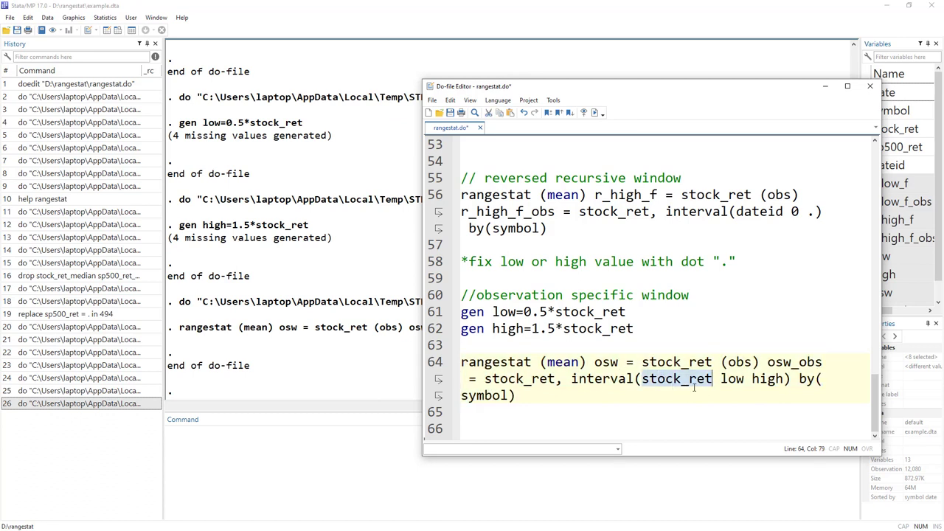
double_click(732, 378)
left_click(760, 378)
double_click(760, 378)
Step: Examine low, high, osw and osw_obs from the first observation in the Data Editor, and return to the do-file
key("alt+Tab")
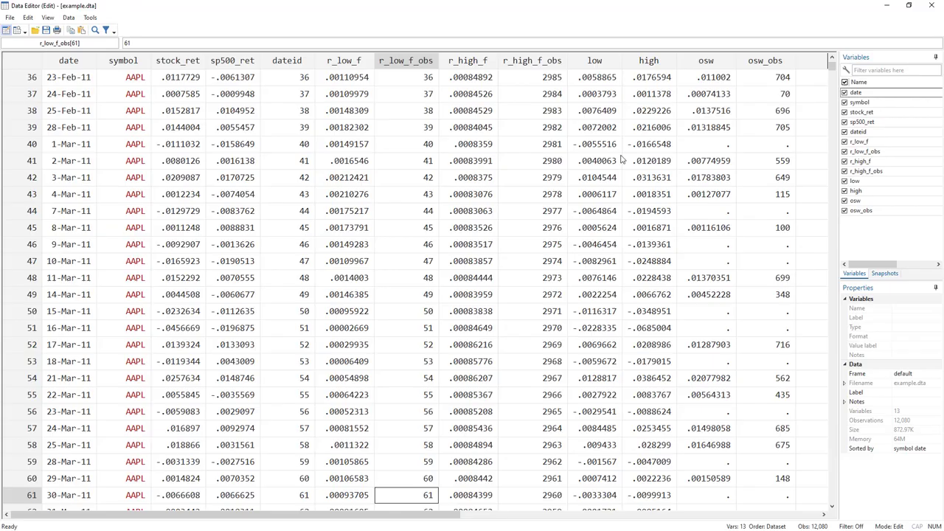
scroll(731, 129, "up", 12)
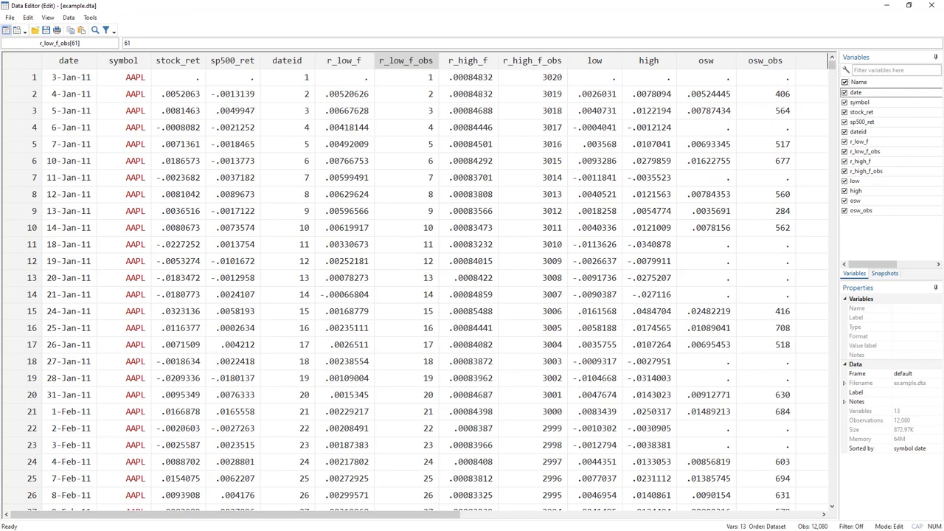
key("alt+Tab")
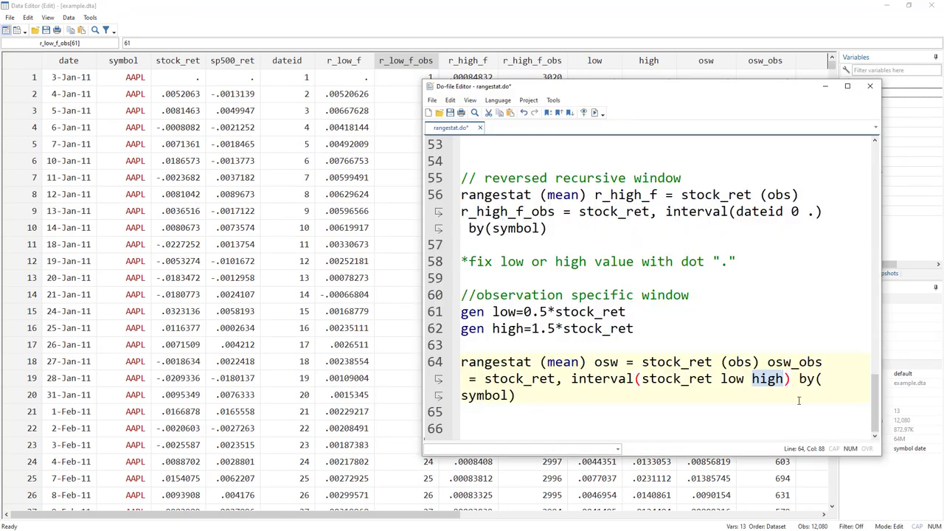